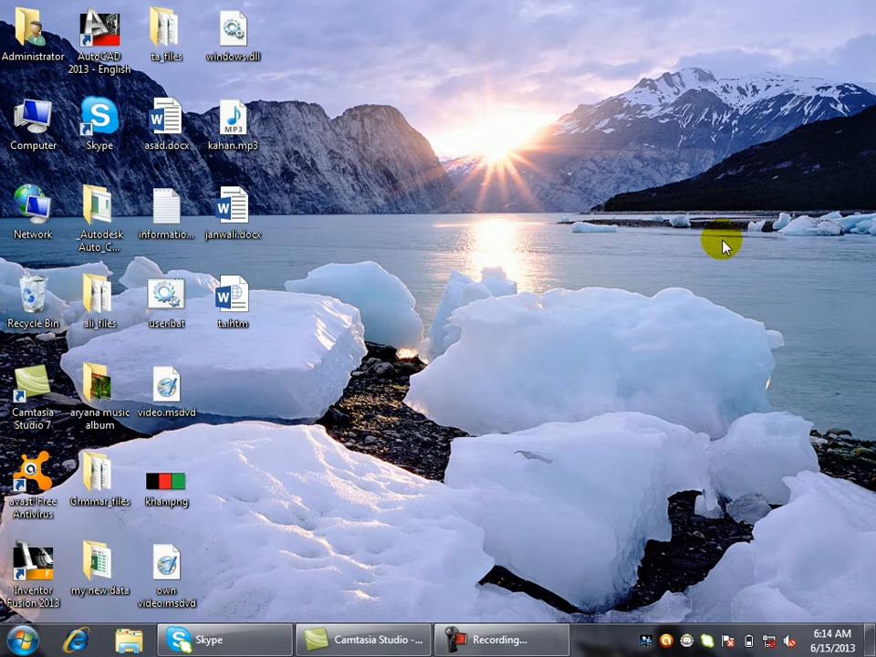
- Launch Word from the Run box with 'winword' and start a blank document
key(super+r)
text(winr)
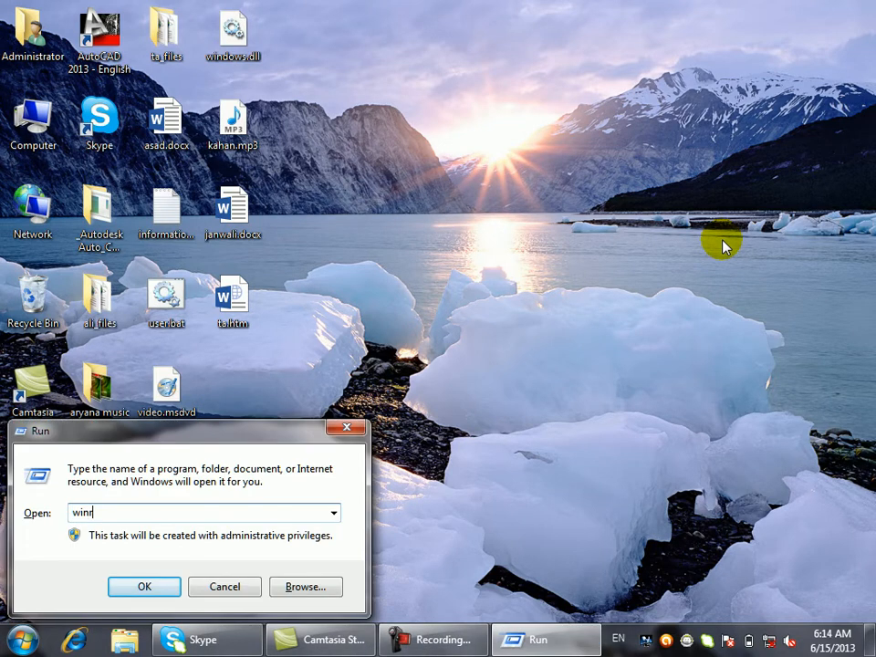
key(BackSpace)
text(w)
text(ord)
key(Return)
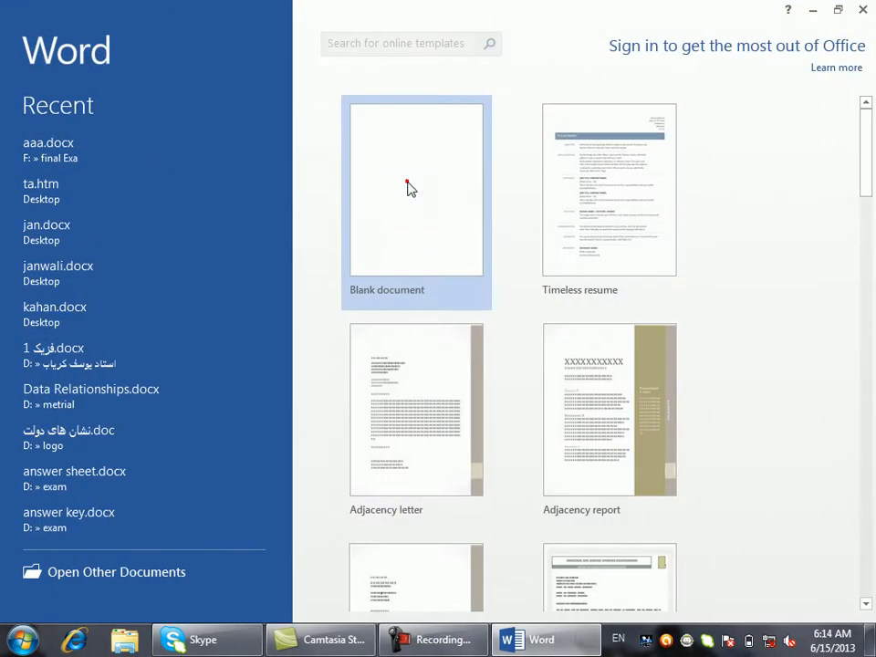
click(409, 188)
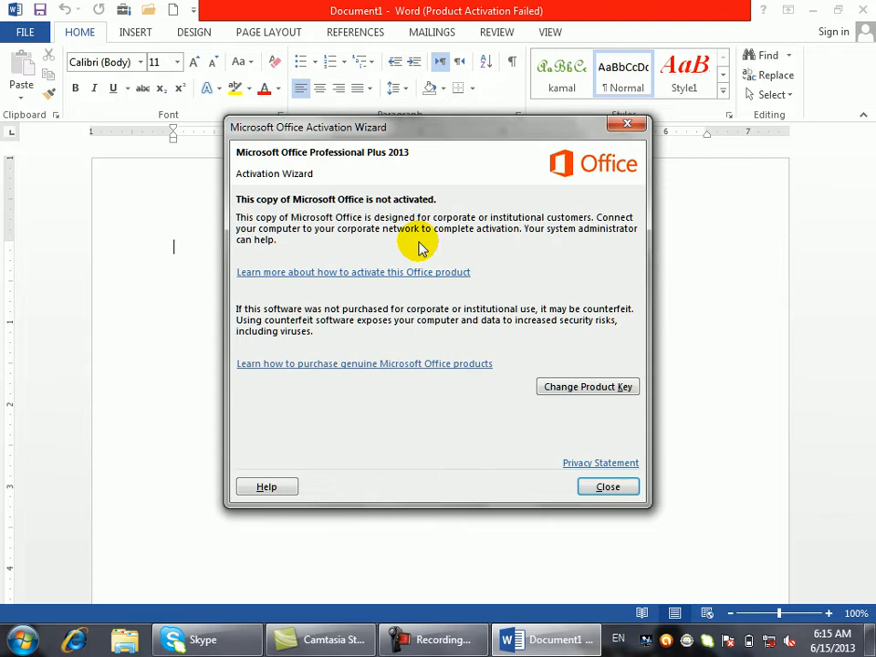
- Dismiss the Office Activation Wizard with Esc
key(Escape)
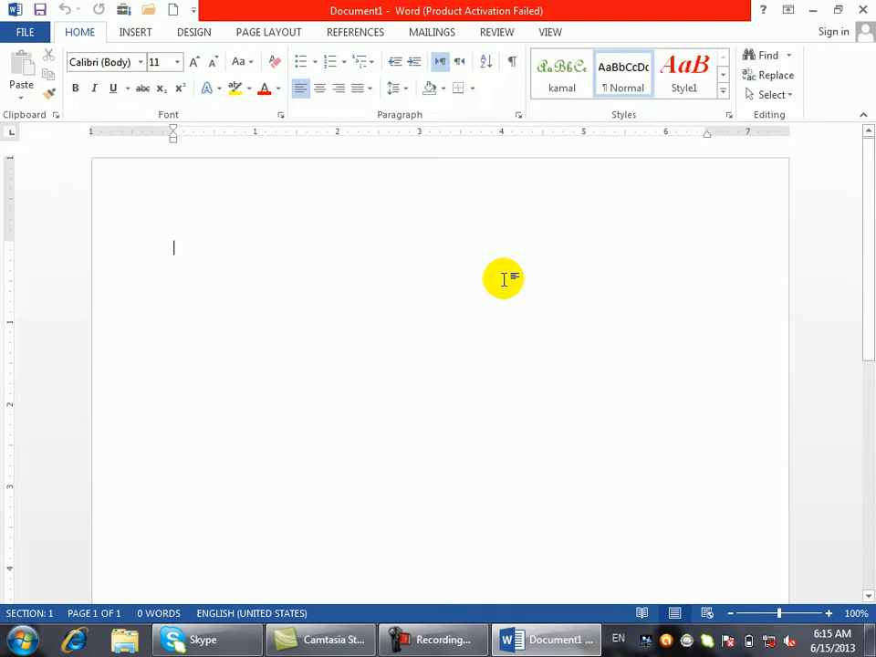
- Switch the ribbon to the REVIEW tab
click(494, 33)
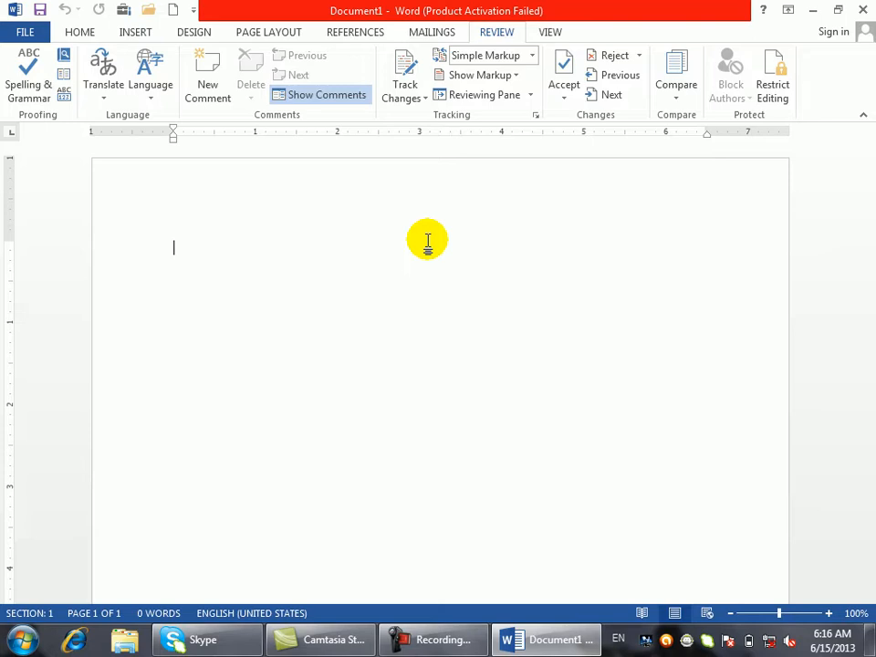
- Generate five sample paragraphs with the =rand() formula
text(=rabd)
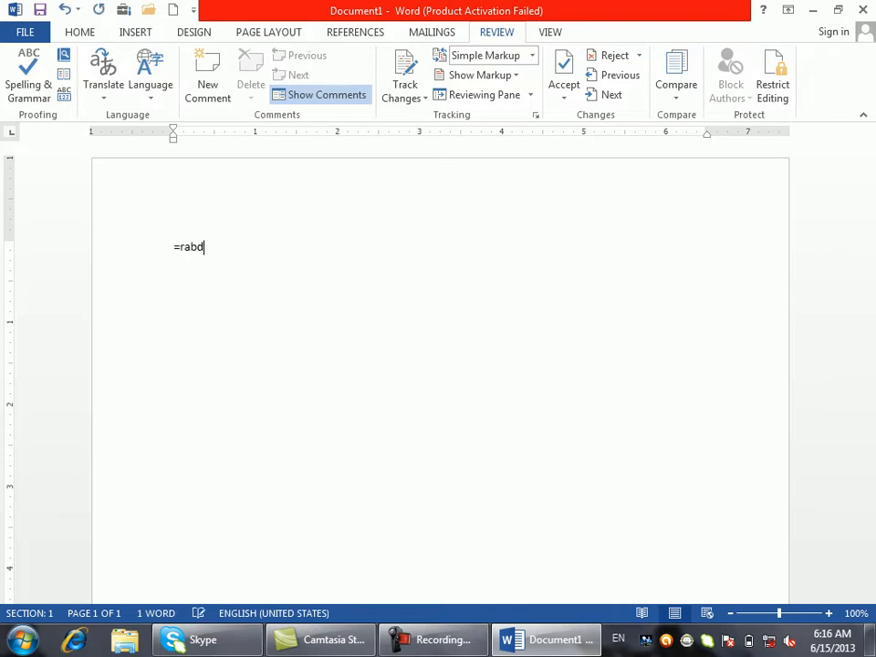
key(BackSpace)
key(BackSpace)
text(nd())
key(Return)
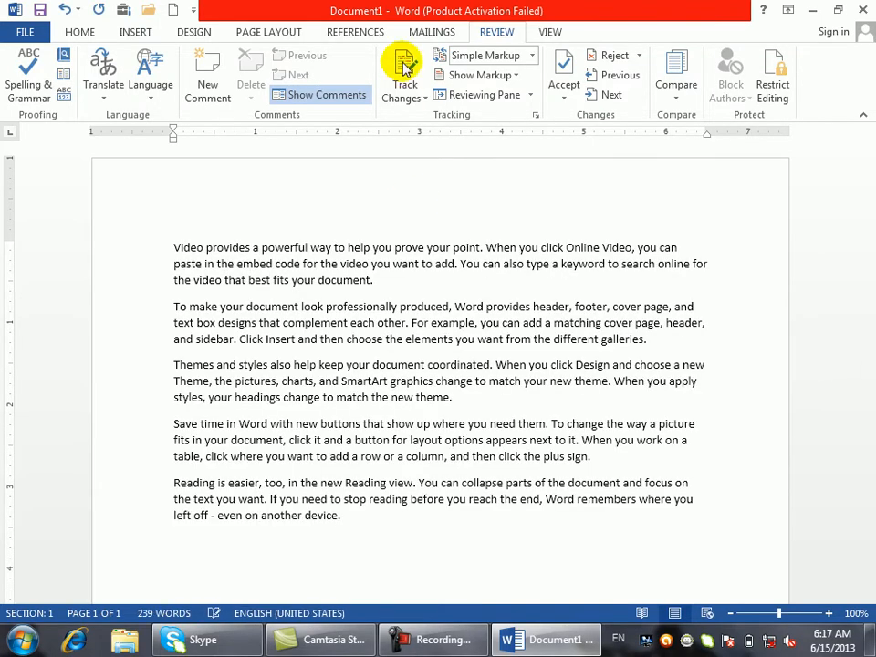
- Misspell powerful, fits, Insert and pictures with stray letters, e.g. powsserful, fxits, Insexrt
click(283, 248)
text(ss)
click(277, 280)
text(x)
click(289, 338)
text(x)
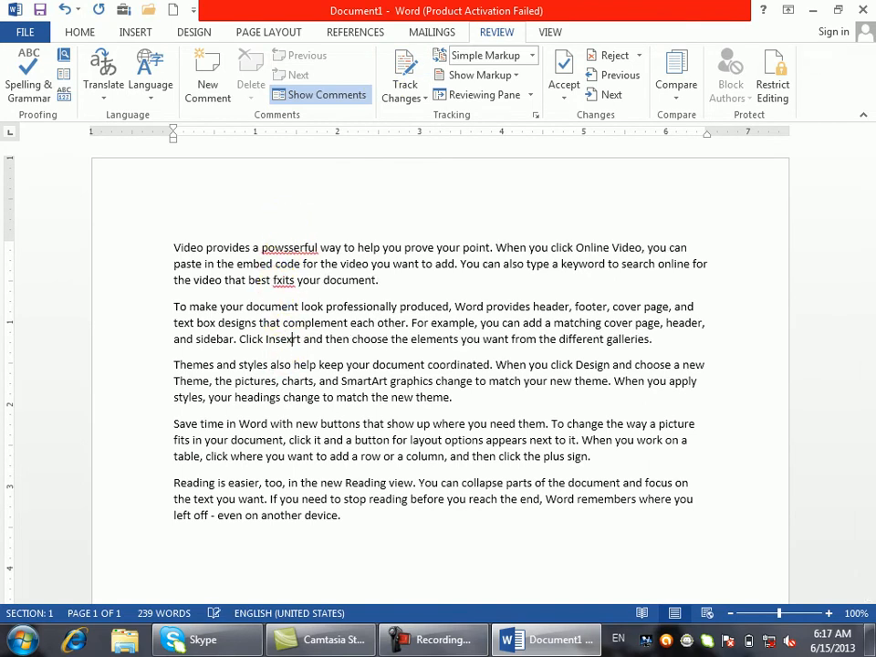
click(277, 380)
text(x)
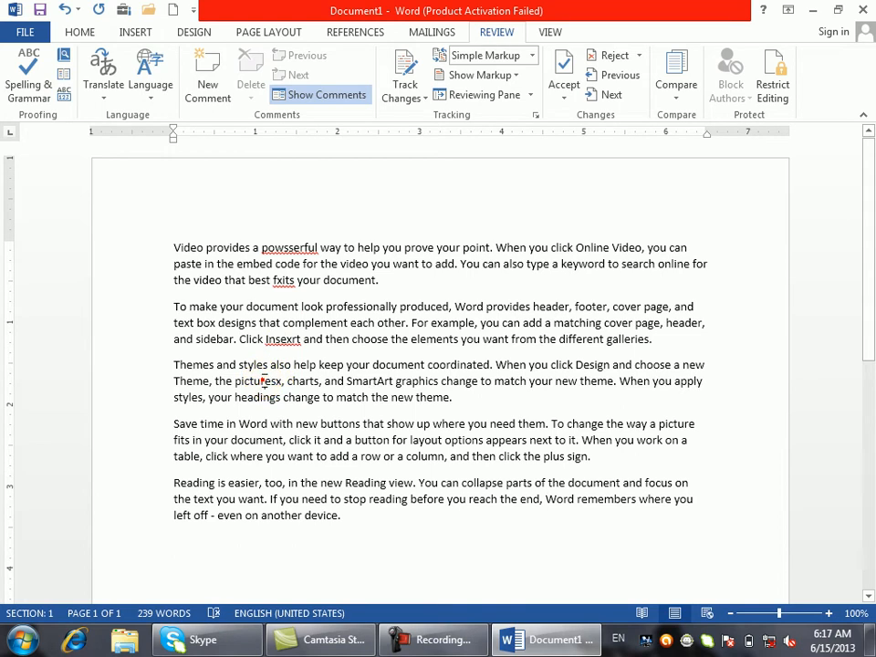
click(264, 380)
text(x)
- End the third paragraph's 'new theme' with a question mark and select all text
click(187, 247)
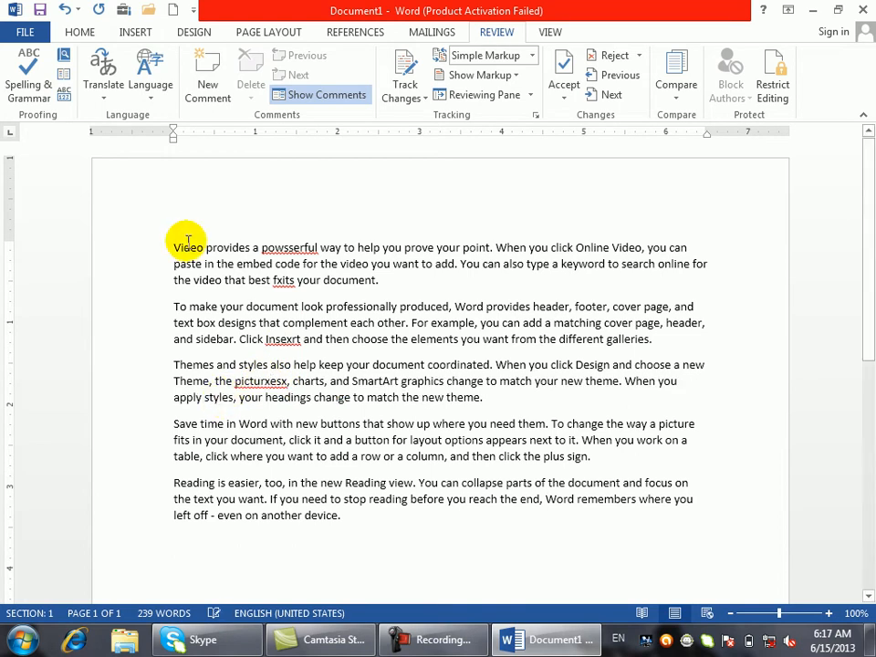
shift+click(451, 522)
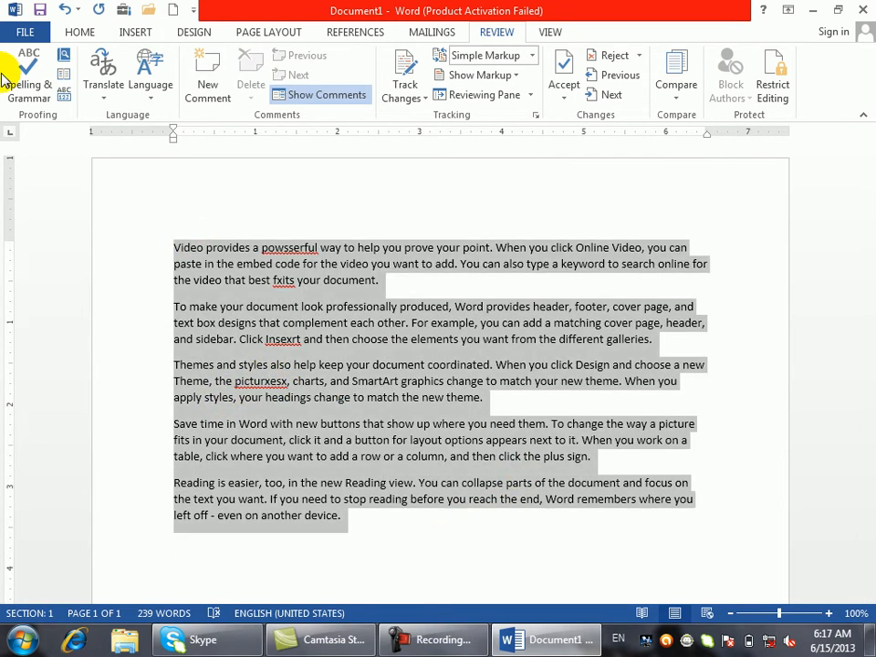
click(217, 281)
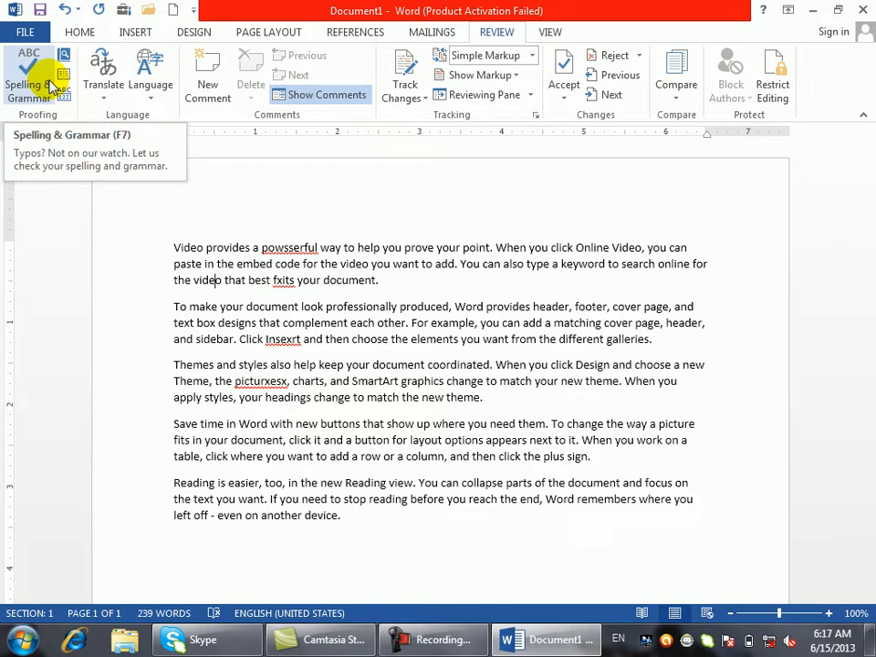
click(490, 401)
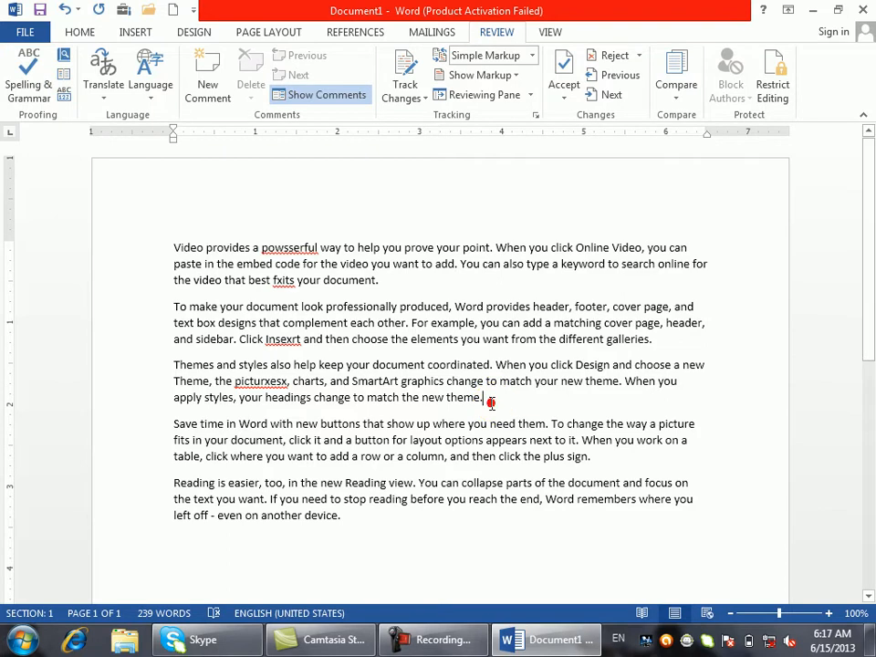
key(BackSpace)
text(?)
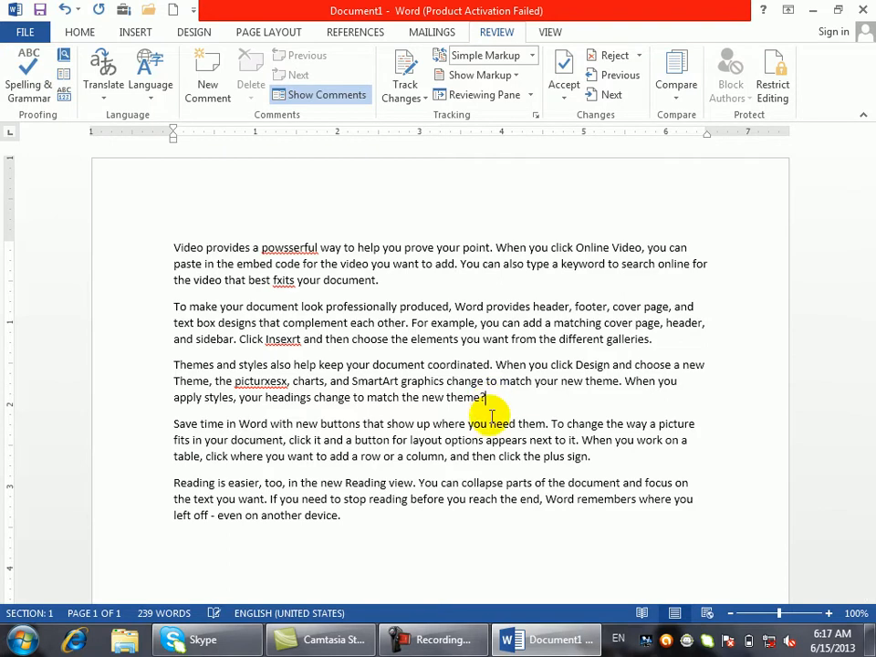
click(433, 423)
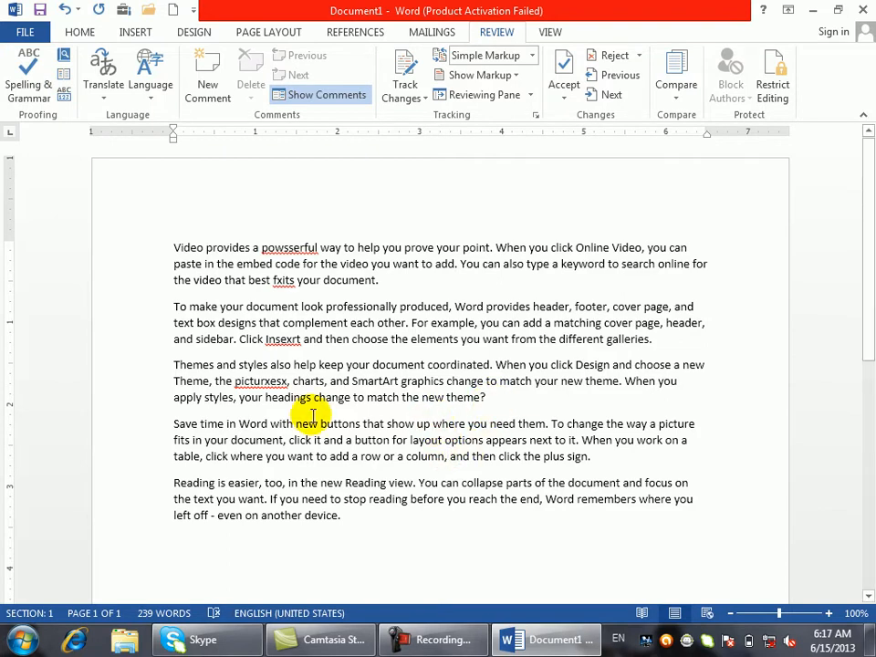
click(259, 247)
drag(382, 514, 5, 7)
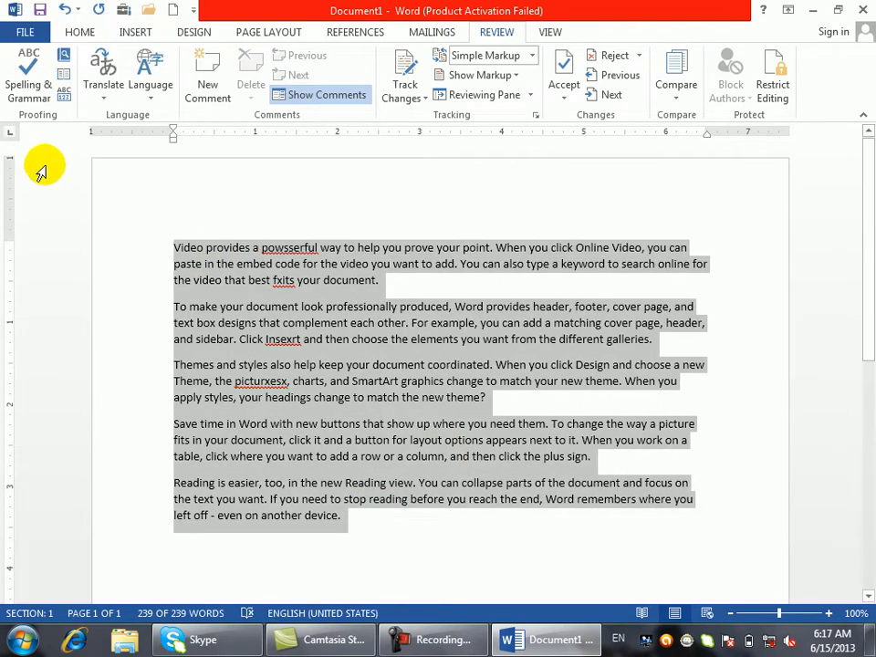
- In Word Options' Proofing page, toggle the numbers, UPPERCASE and repeated-word checkboxes
click(15, 31)
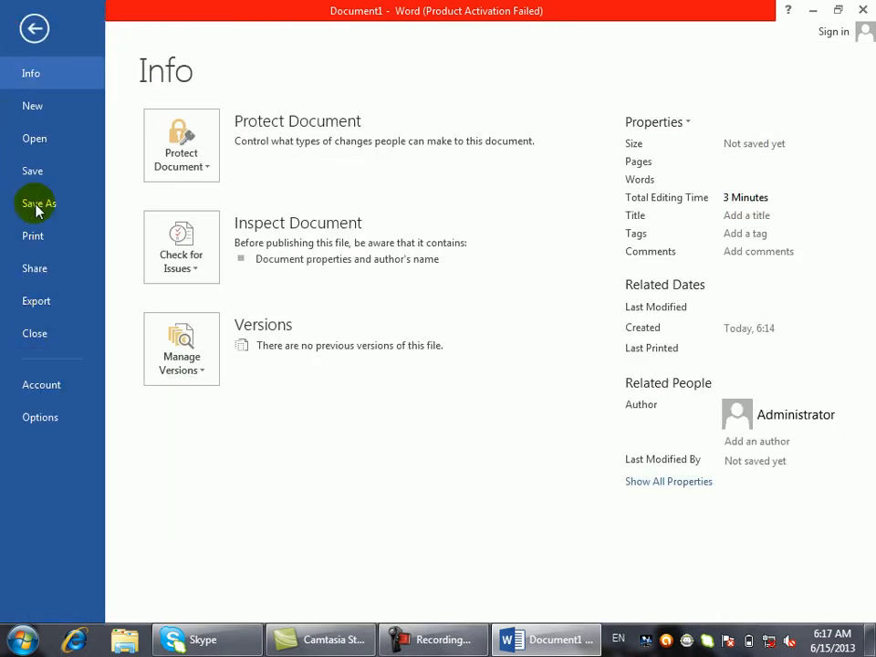
click(31, 417)
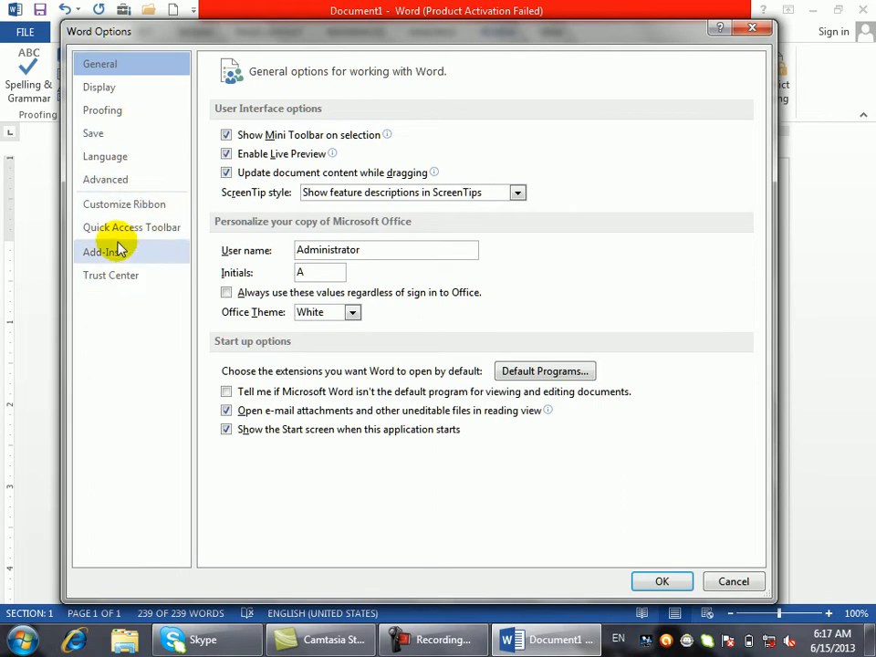
click(113, 107)
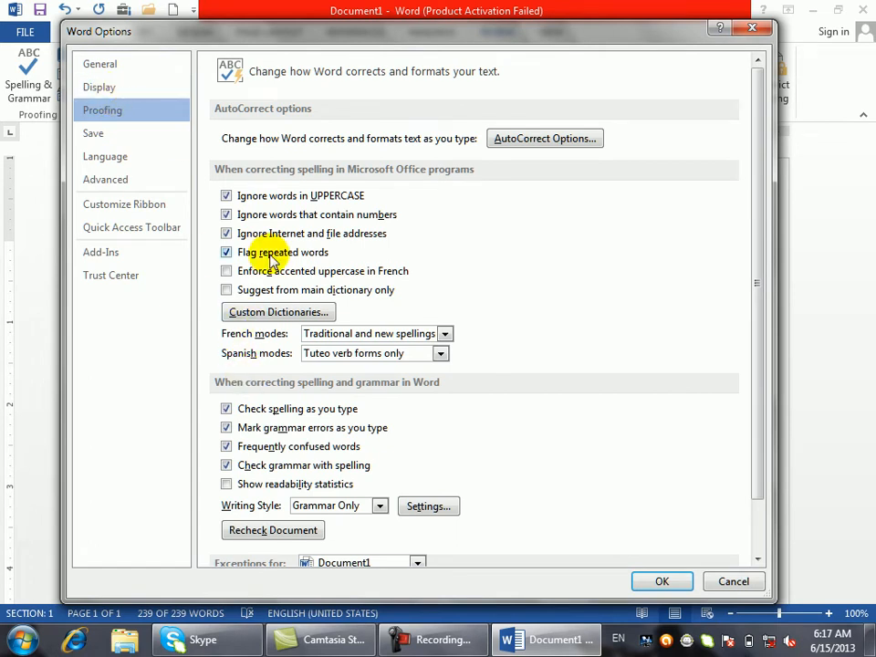
click(226, 214)
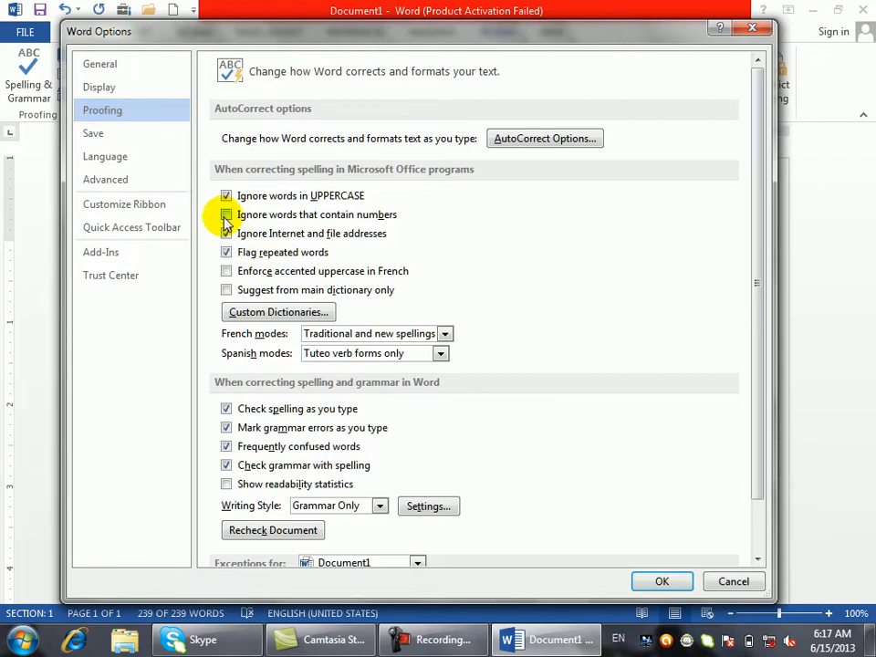
click(226, 215)
click(226, 197)
click(226, 252)
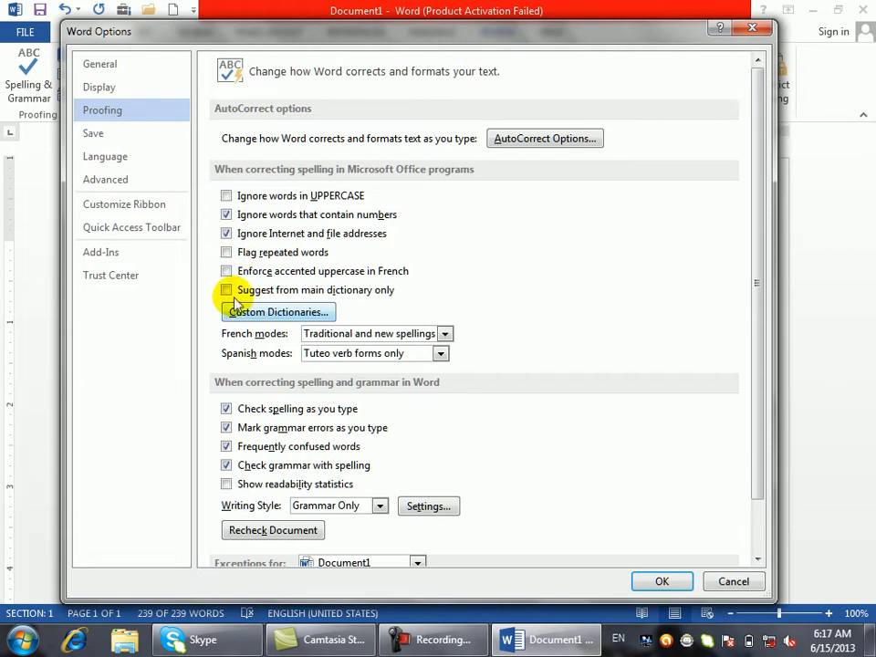
- Inspect the writing style, Spanish, French and AutoCorrect options without changing them
click(377, 506)
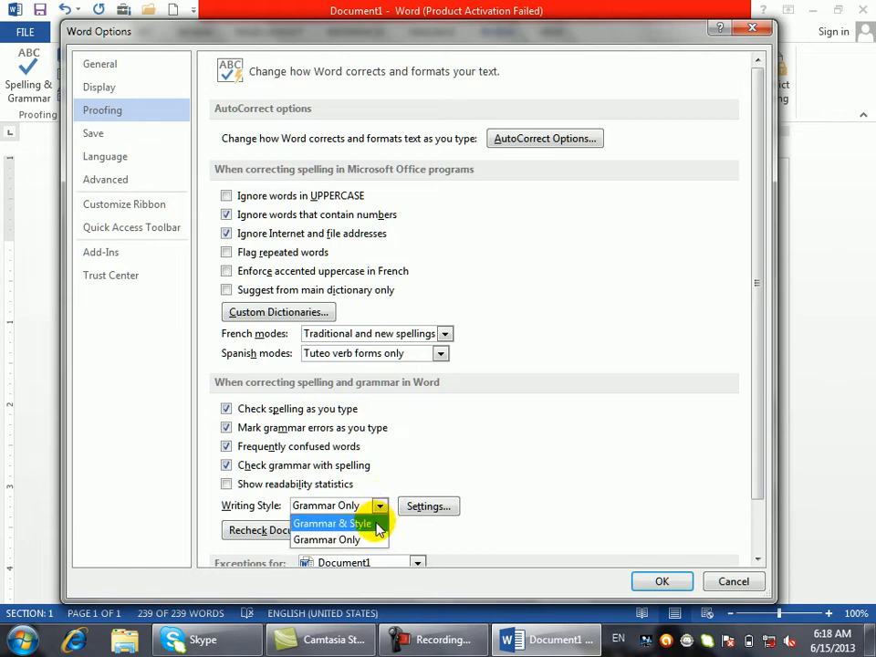
click(377, 506)
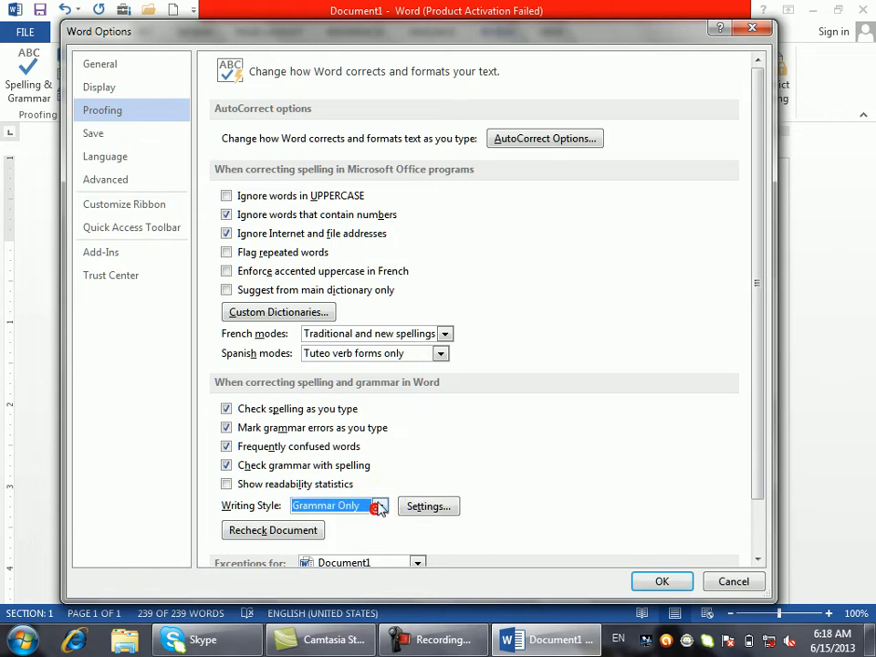
click(405, 354)
click(405, 335)
click(405, 334)
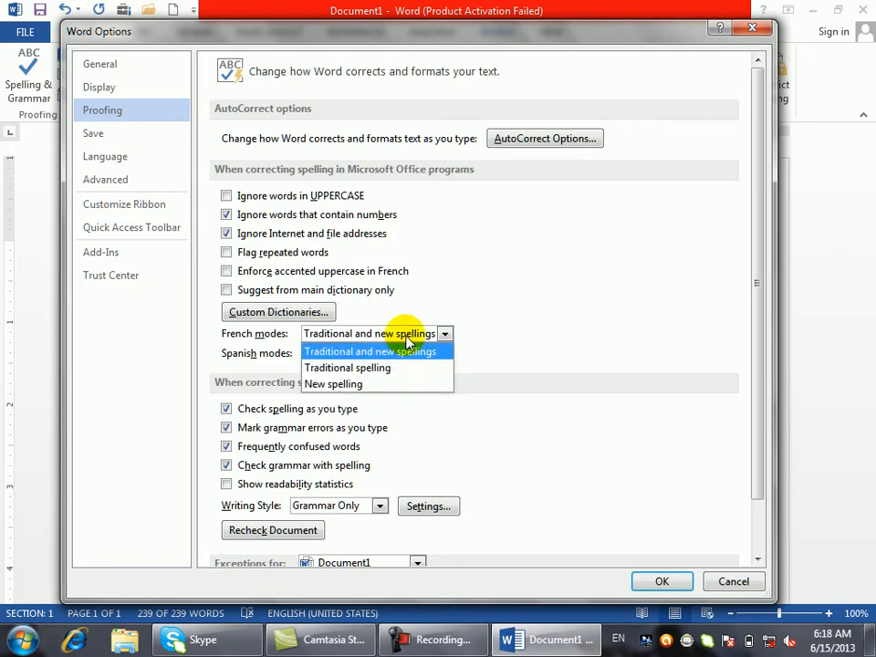
click(405, 334)
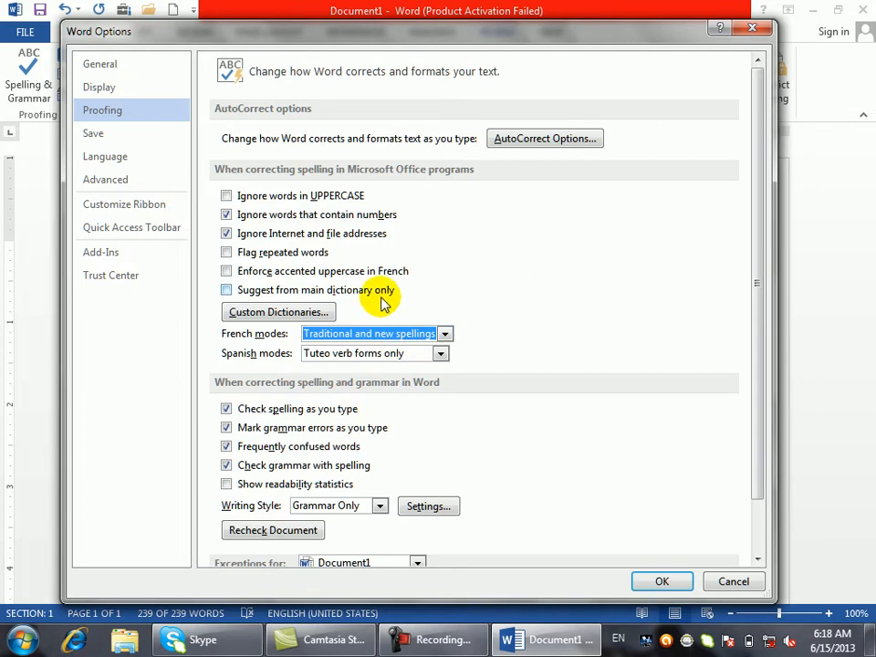
click(494, 142)
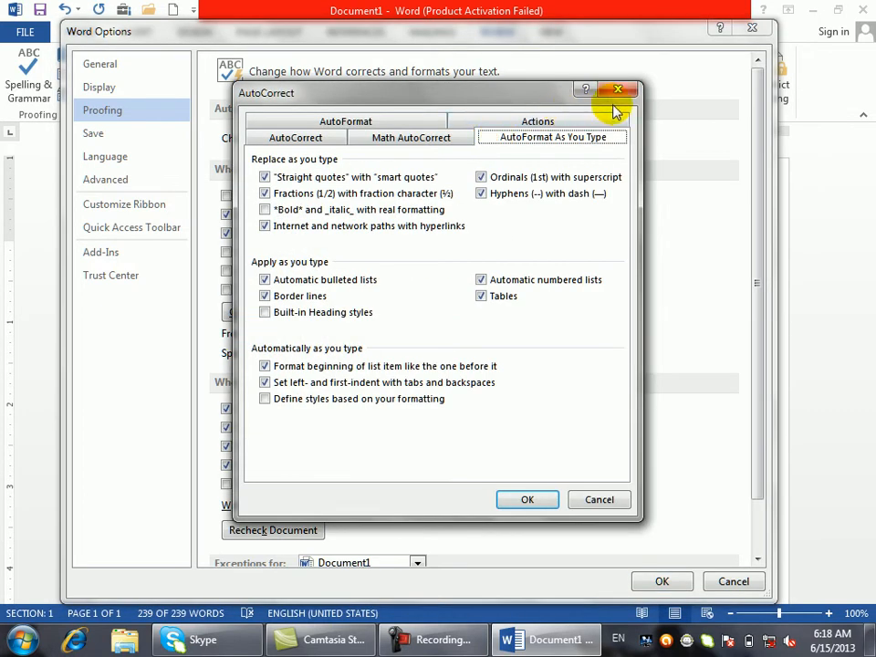
click(618, 92)
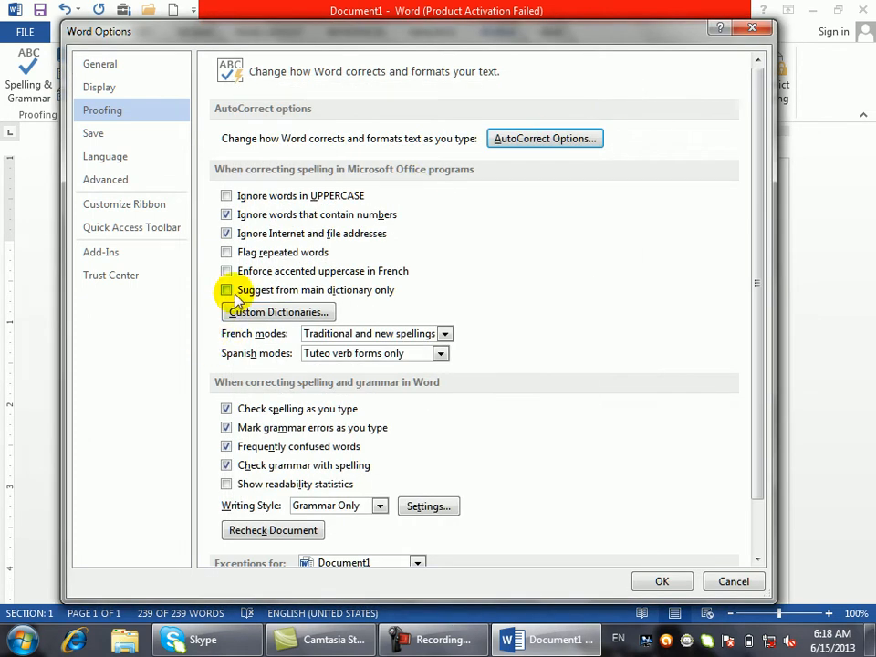
- Enable readability statistics, repeated-word flagging and ignoring UPPERCASE words, then apply with OK
click(227, 409)
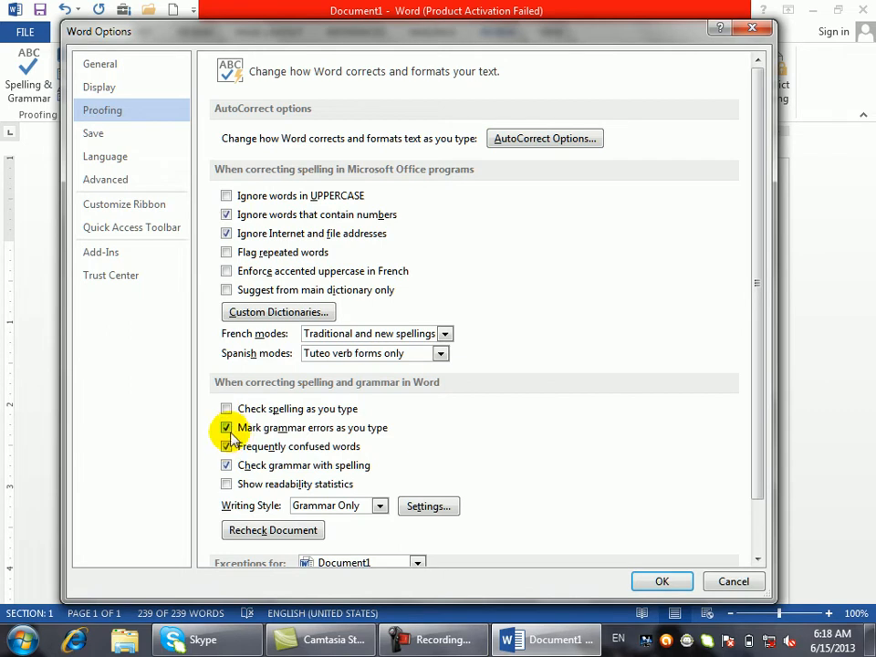
click(226, 409)
click(226, 465)
click(227, 466)
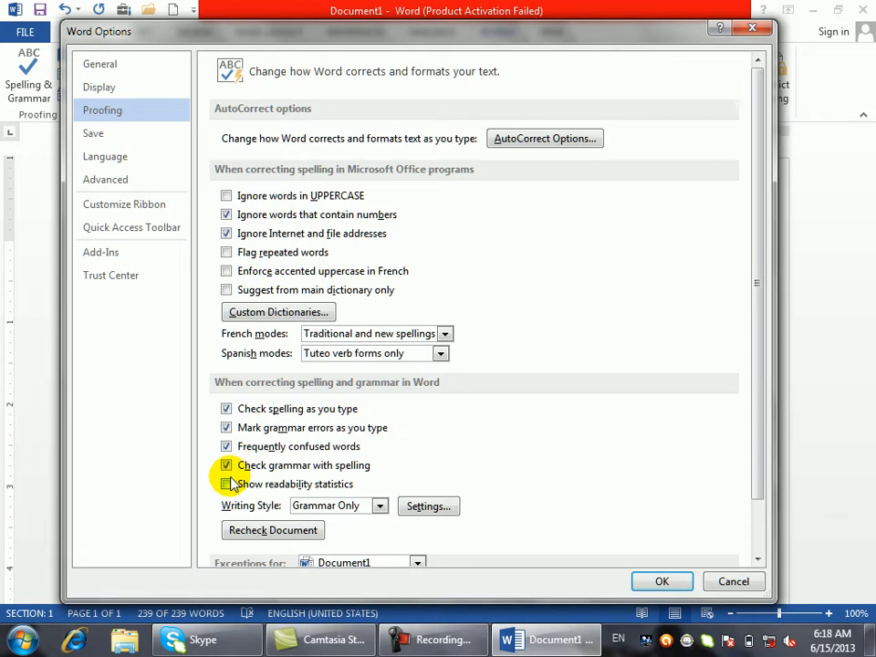
click(227, 483)
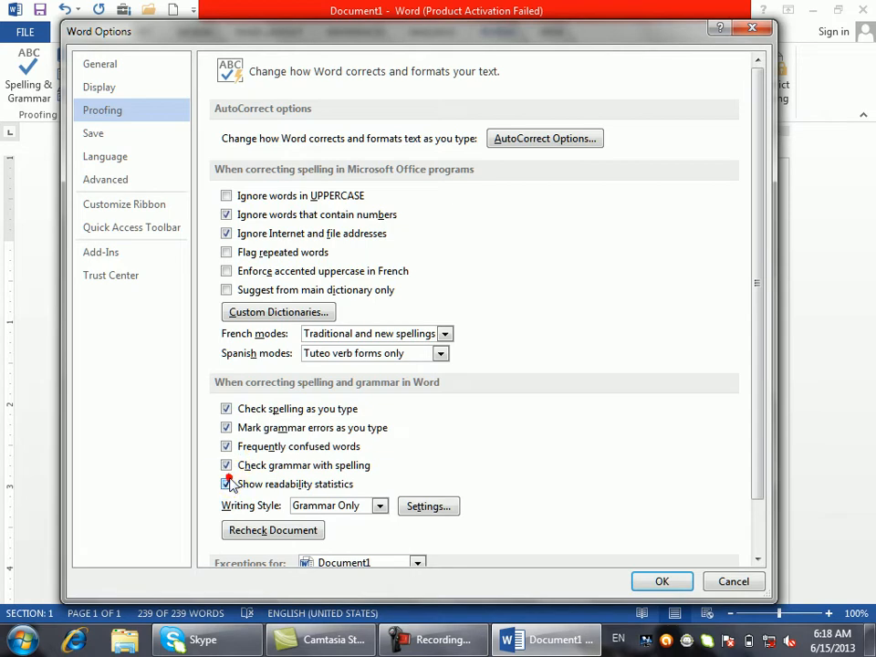
click(226, 252)
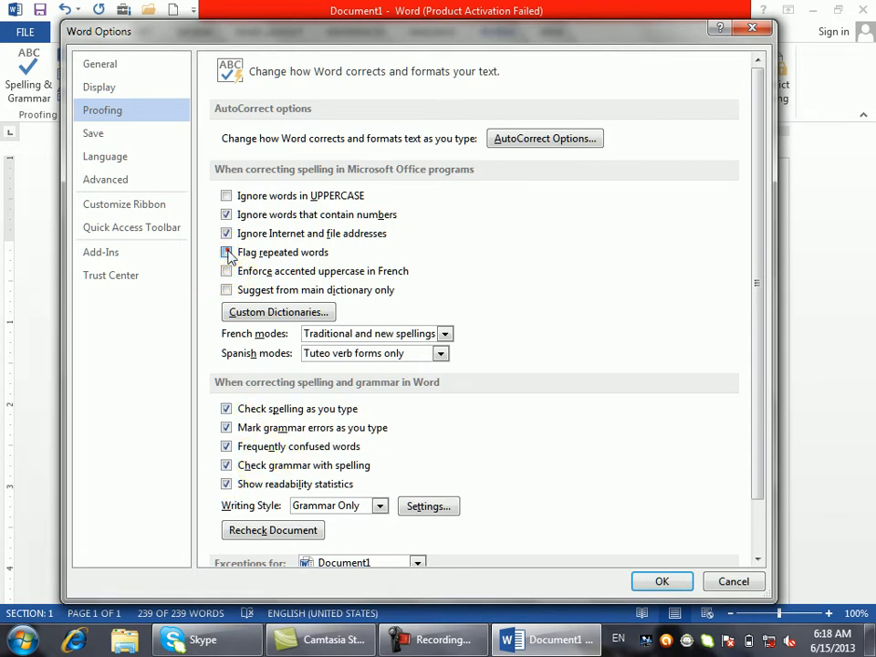
click(226, 197)
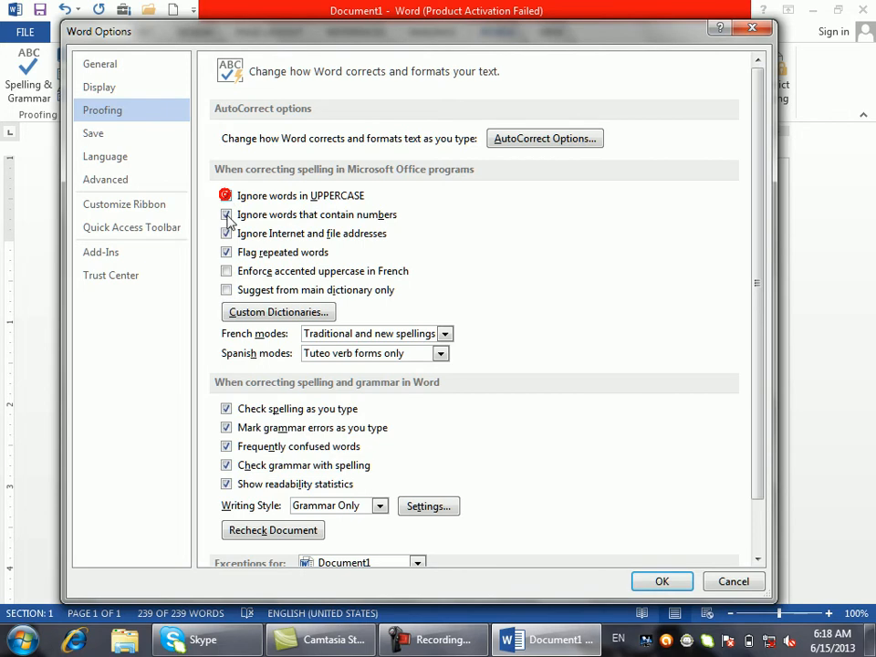
click(658, 581)
click(285, 265)
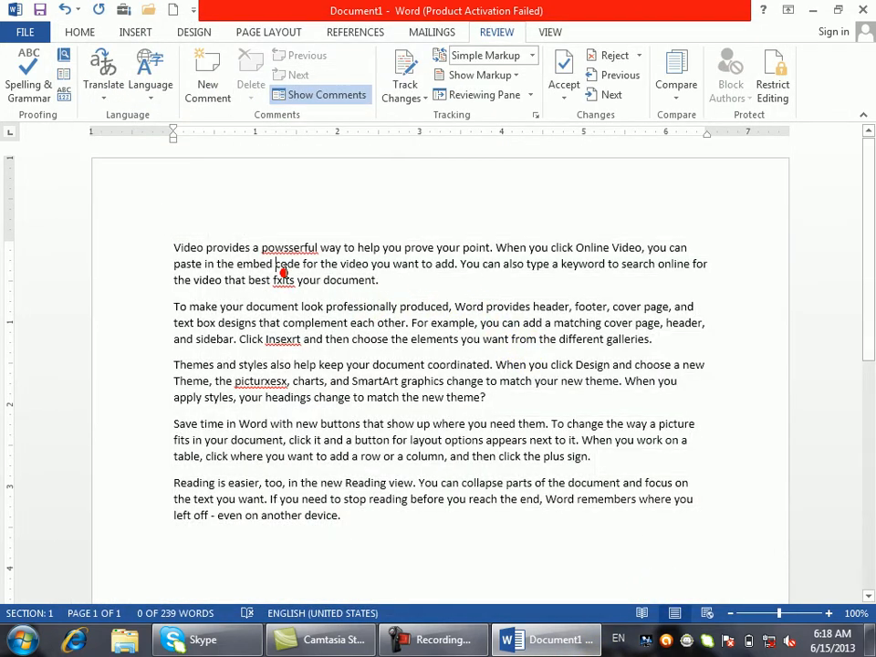
- Run Spelling & Grammar, which stops on 'powsserful', then open the FILE Info page
drag(286, 383, 278, 366)
click(349, 431)
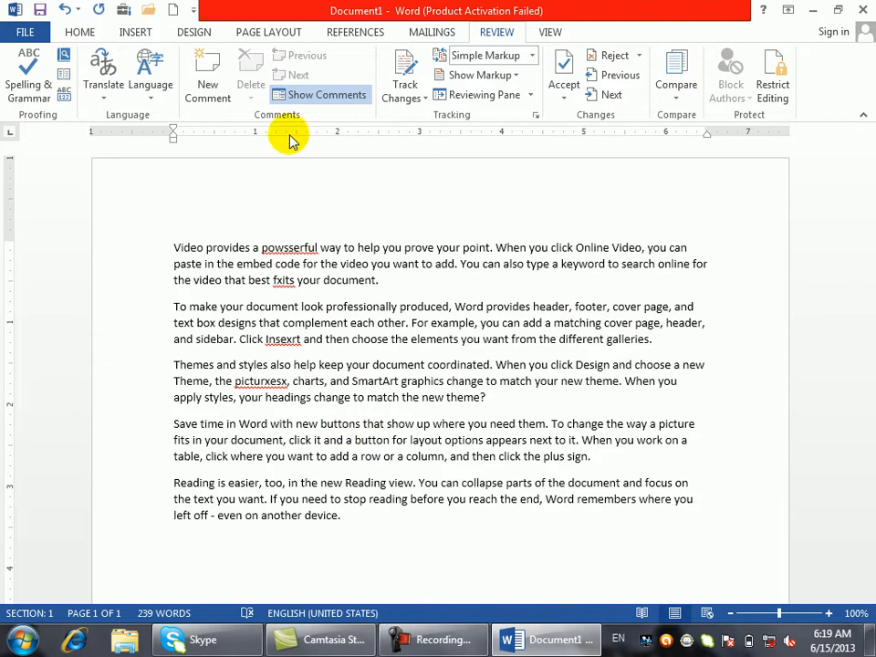
click(29, 84)
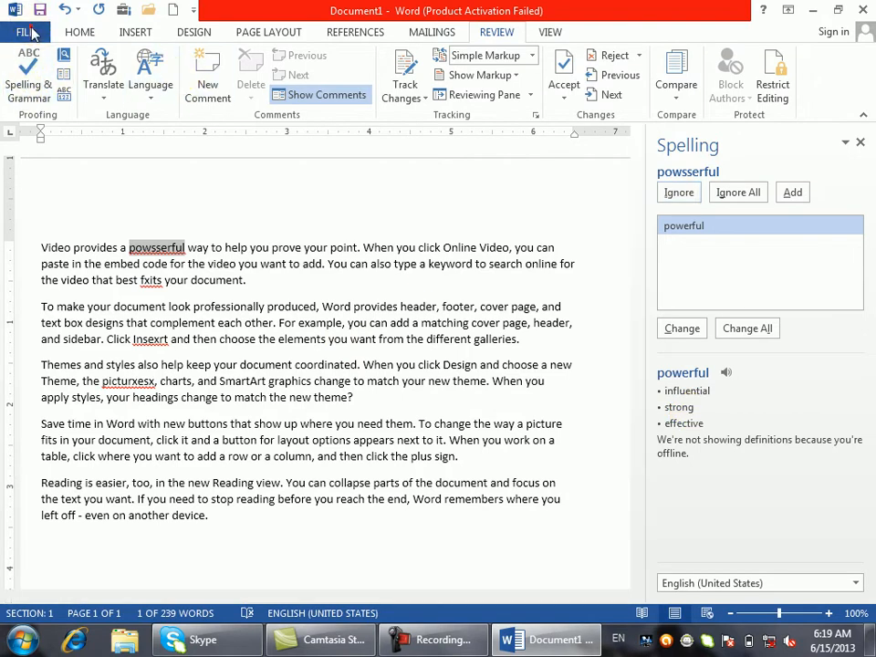
click(24, 31)
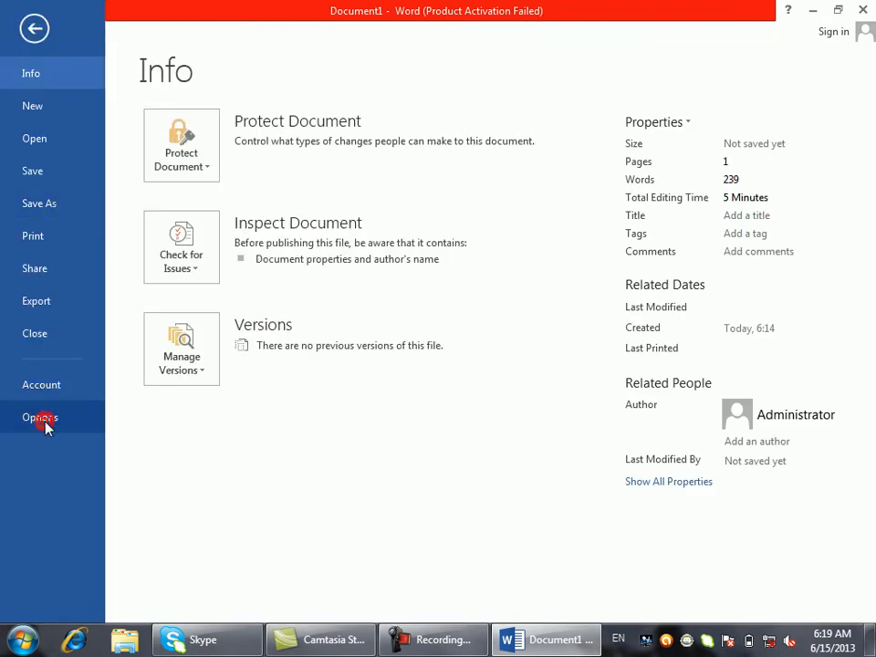
- On the Proofing options page, toggle Ignore words in UPPERCASE off and on twice, then click OK
click(43, 422)
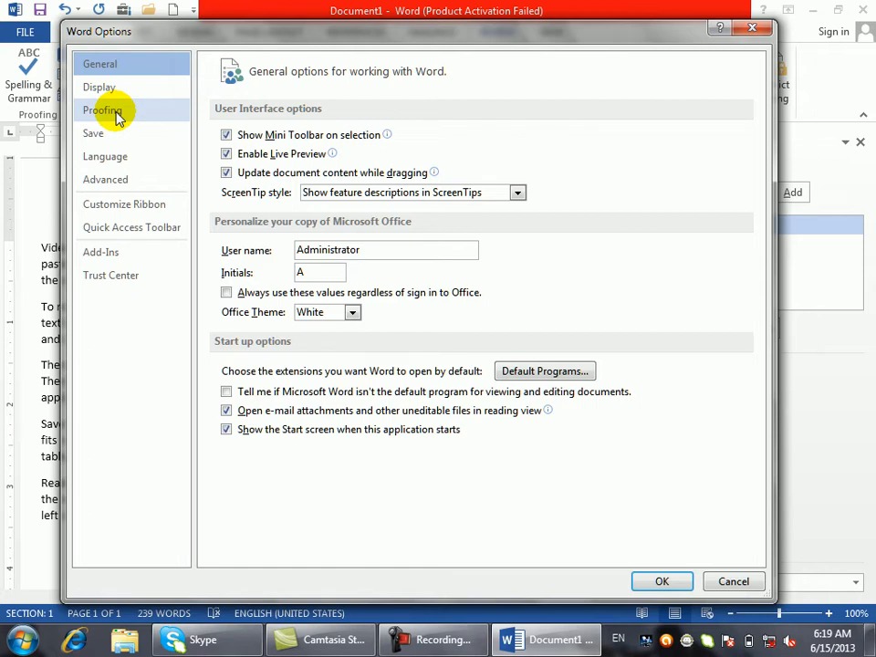
click(115, 115)
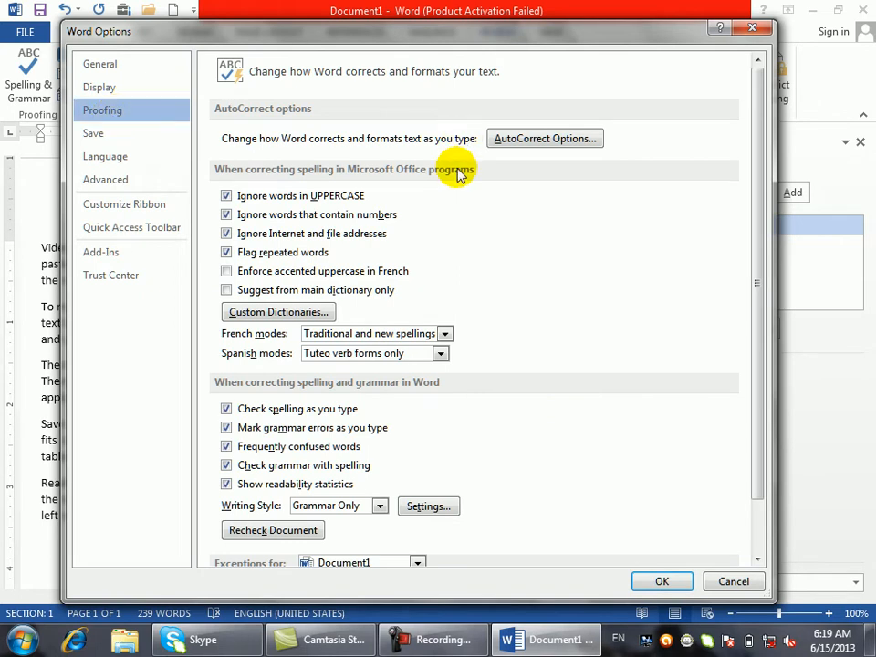
click(292, 203)
click(292, 203)
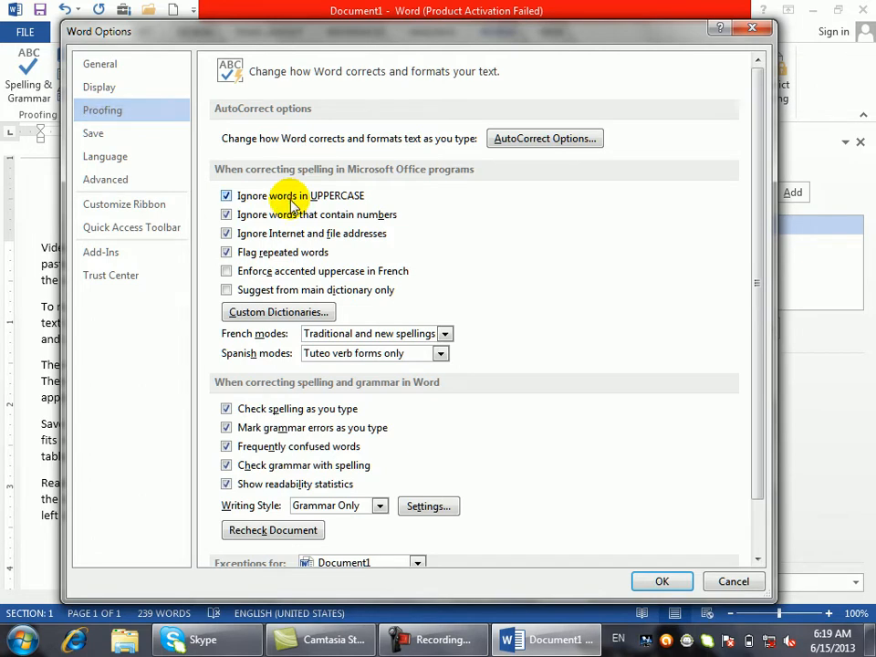
click(292, 203)
click(292, 203)
click(662, 583)
- Overwrite 'complement' through 'where you' with uppercase gibberish and resume the spelling check
drag(356, 423, 139, 323)
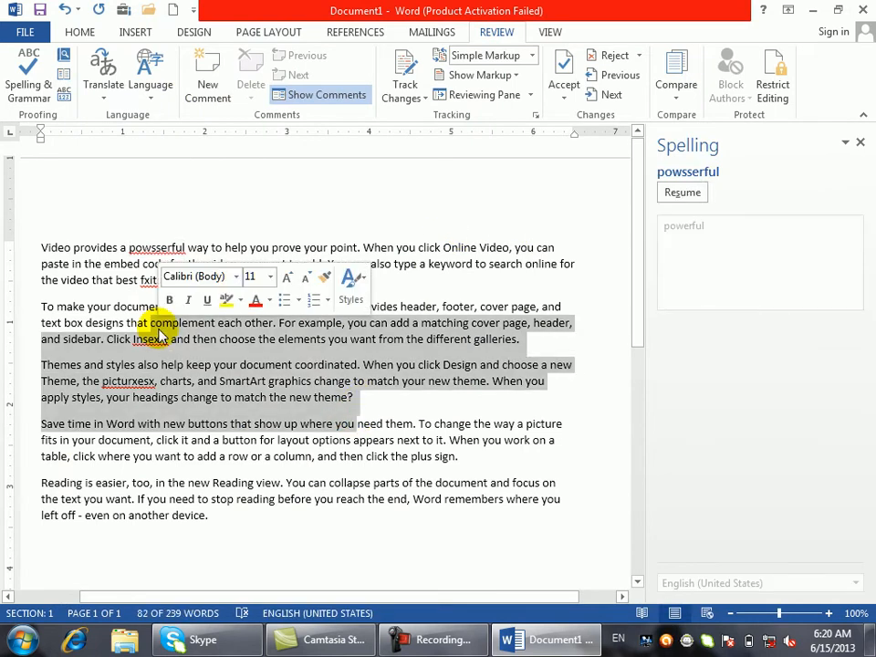
text(DASDSADAD SADAhdas)
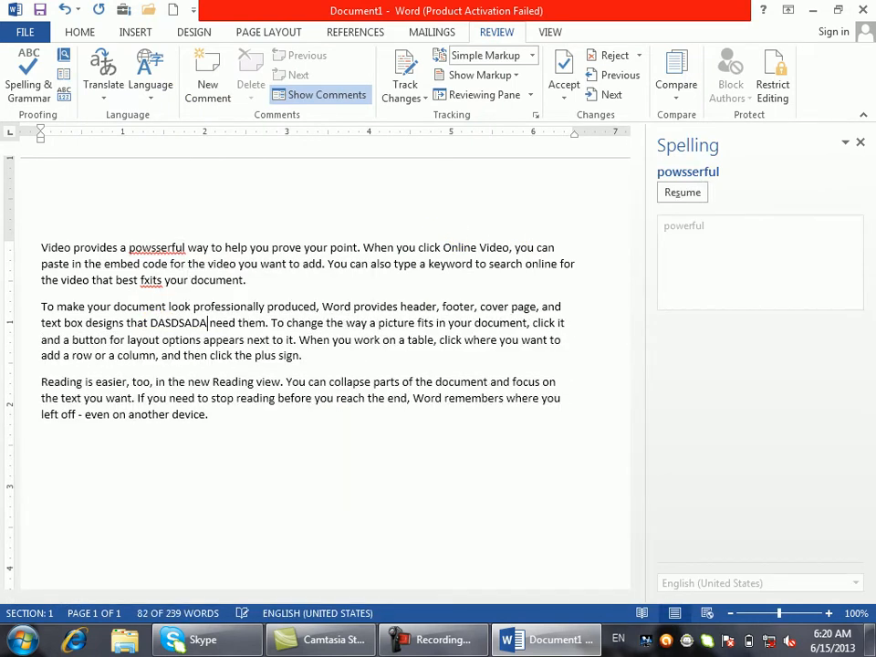
text( hdjash djaS DJHsad jhas hjh)
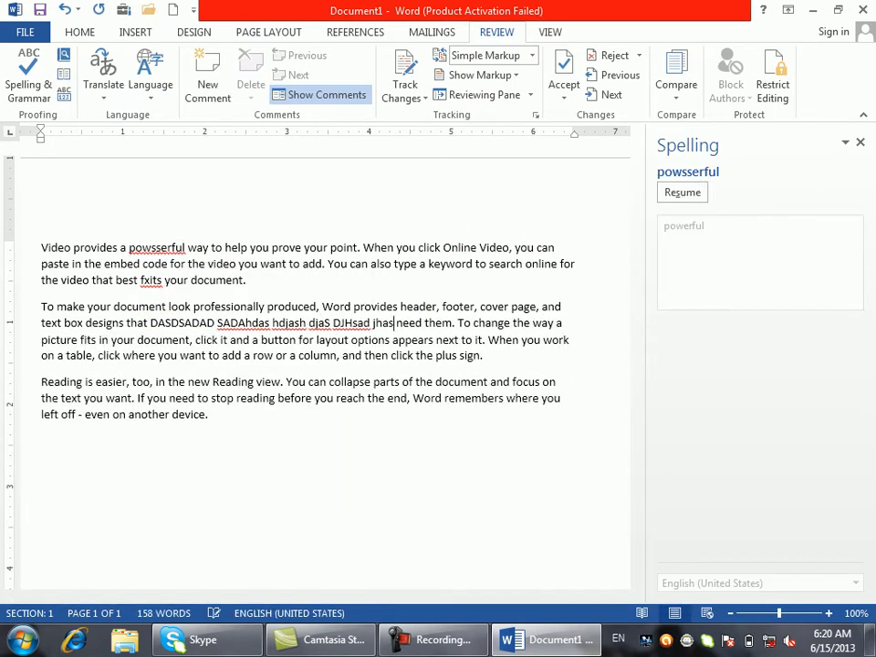
text(hjhjhjh h)
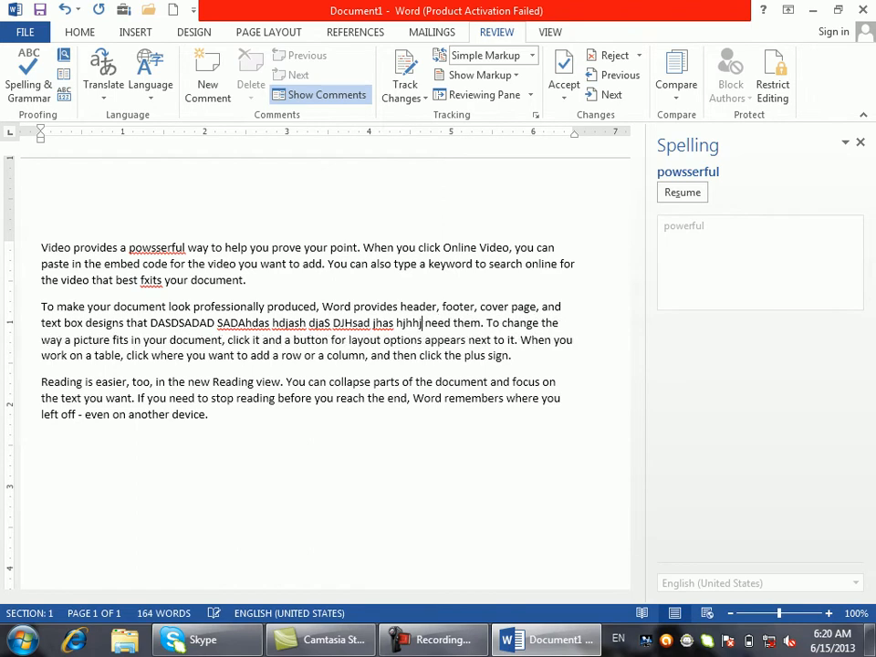
text(DFHGJDFHGJDSFHFSH gdhfs jgh dfjhgjdsfh)
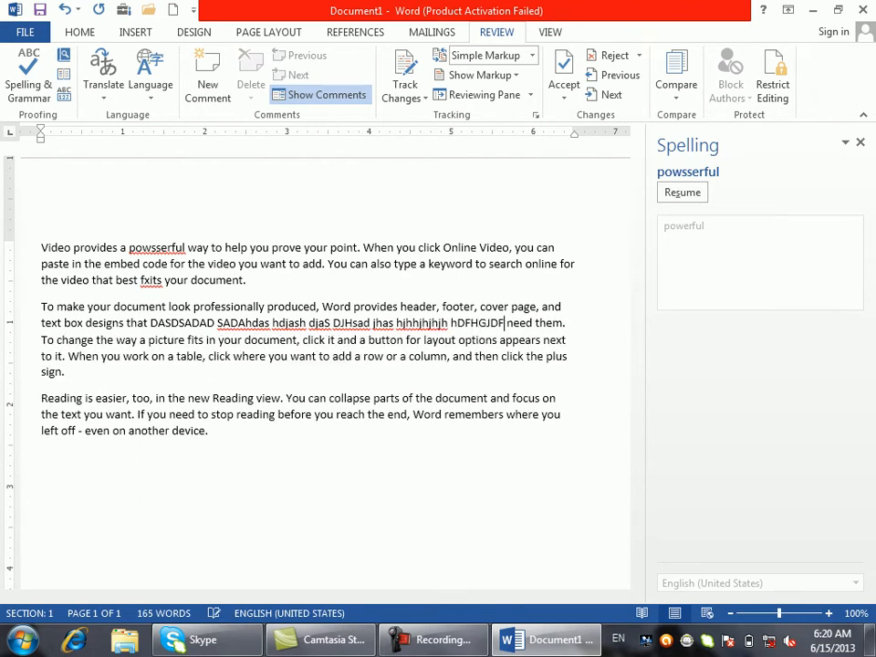
text(gjdfs hjg dfghdfjg dfjgdjfg)
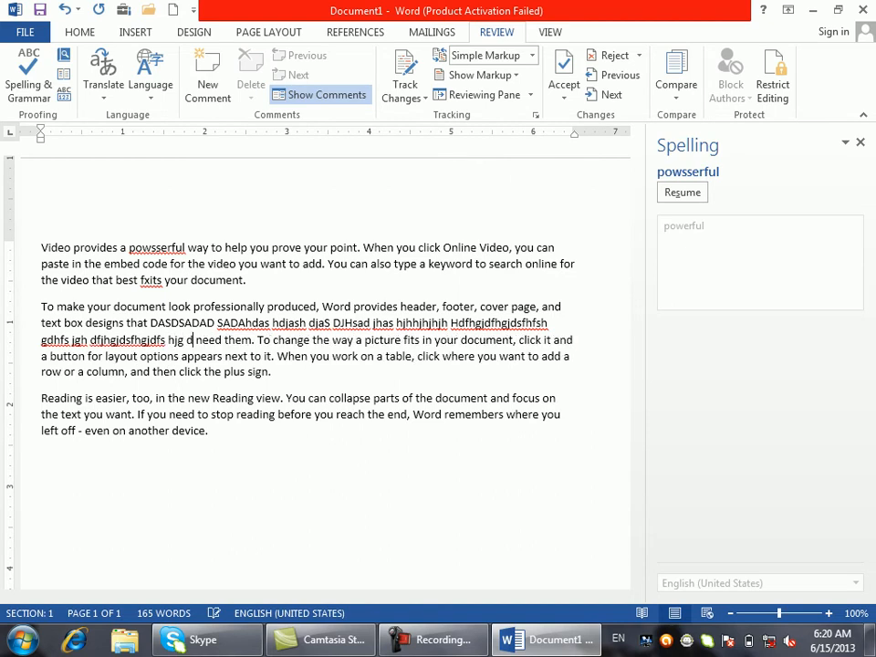
text(ggggggggggggggggggggggggggggggggggg)
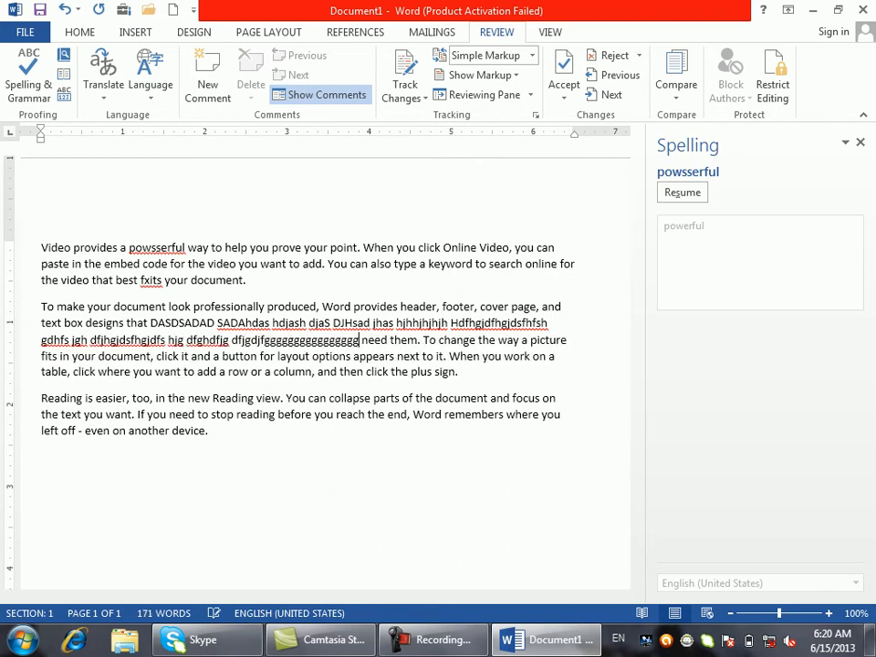
text(FJHDFKJ JDS GKJ)
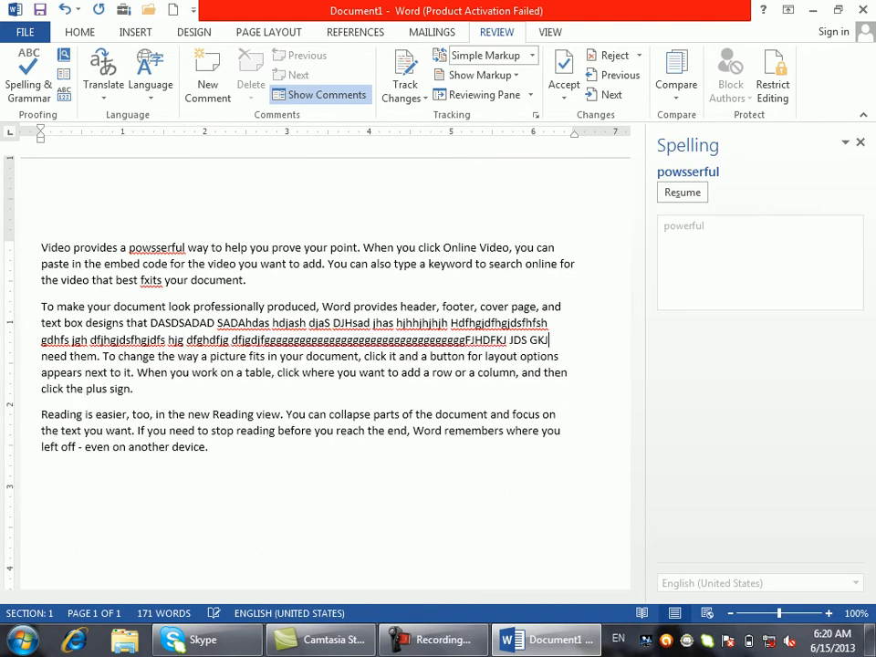
text(DSF GFDKJGDFSSJF GJDFSK GDKK JDFJ GDFKJ GDFJ GKSDJF FG)
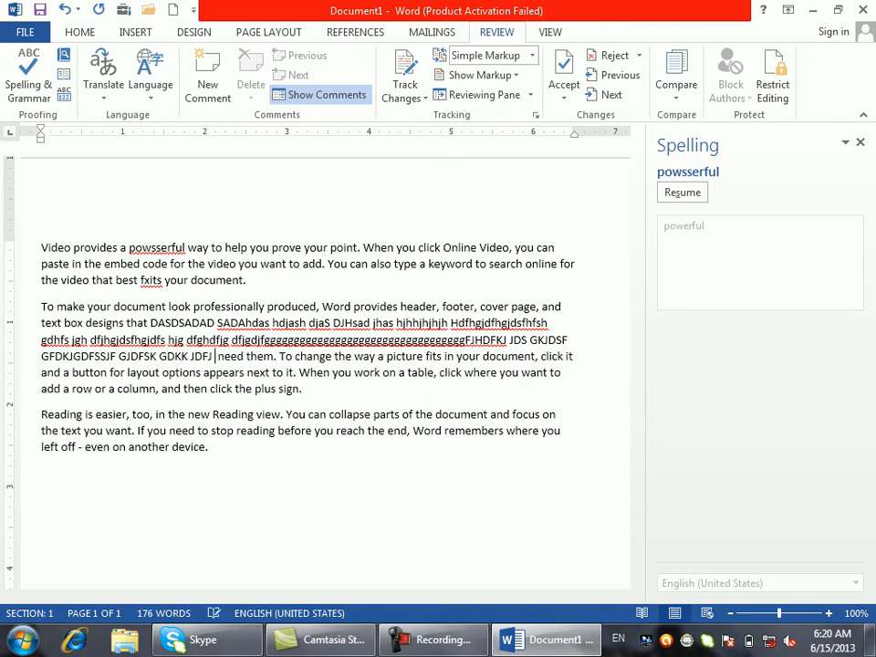
text(KJSDF GJSD GJDKFS JGKFSDJ KGJDSFK JGKDSFJ GKDJFK )
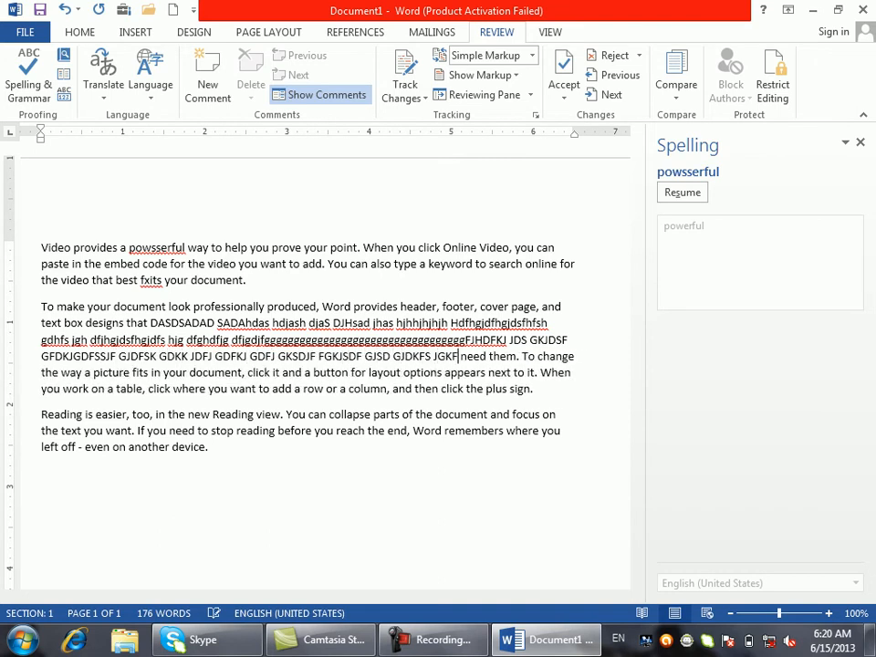
text(GKDFSJG KDFSJ GKDFSJ GKDFSJG KDFSJ GKDFJS G)
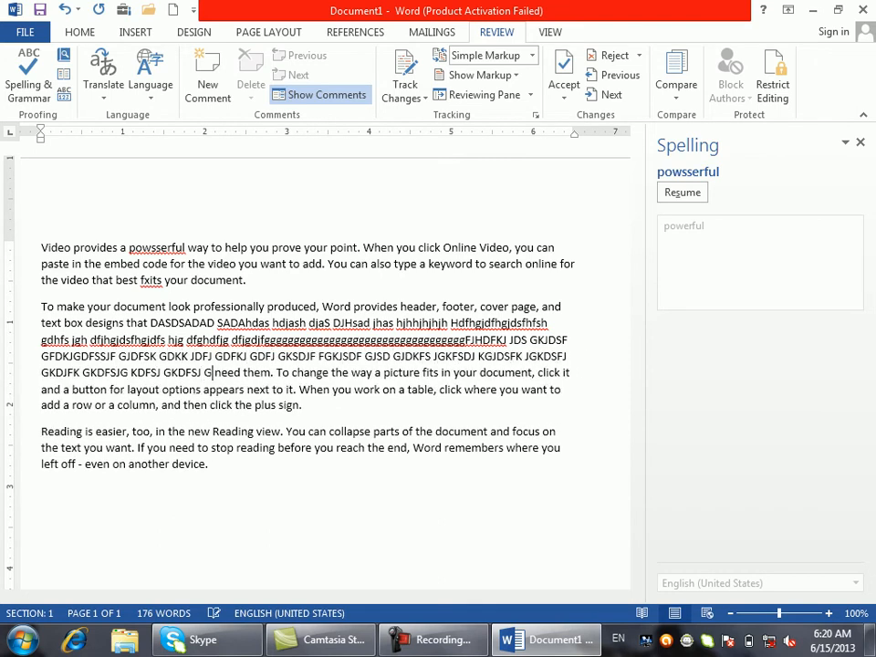
text( KFDJ GKJDFS KGJDFS JGDKFSJG DFKSJGKDSFJG KDSJF)
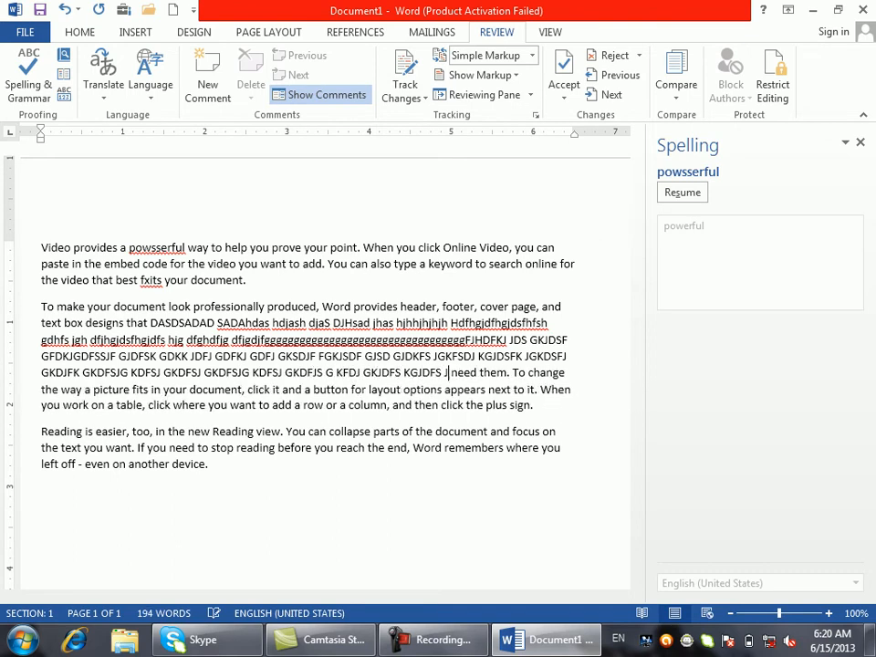
text(G DFKSG DFKSJG KDFJ GKDFSJG KDFJG)
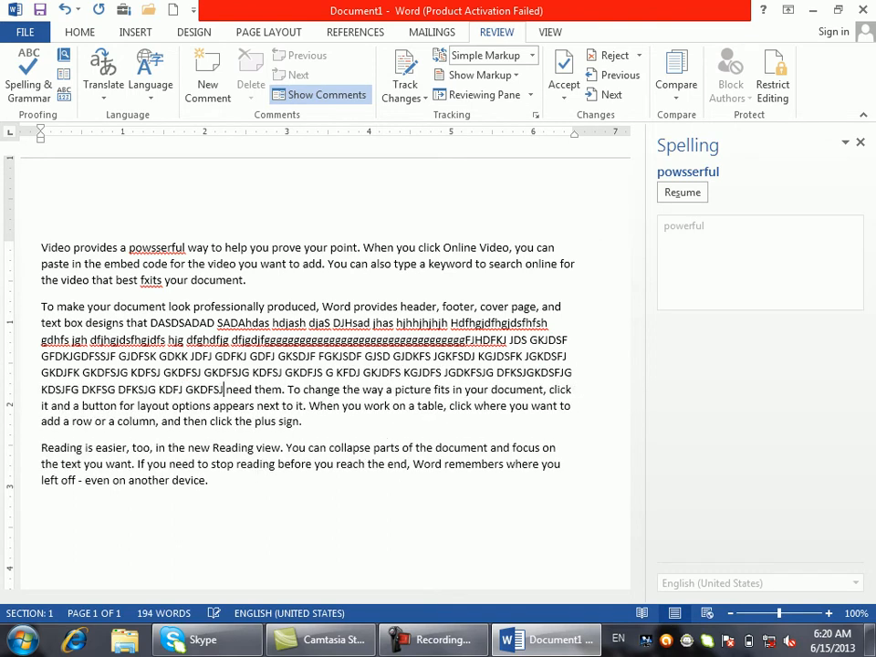
click(28, 87)
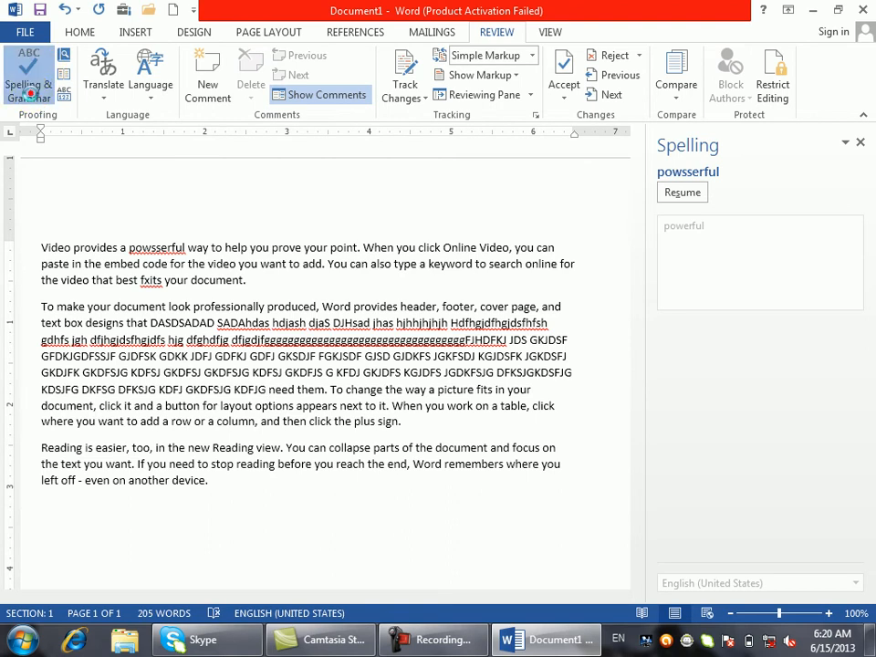
- Uncheck Ignore words in UPPERCASE under File > Options > Proofing and confirm with OK
click(26, 29)
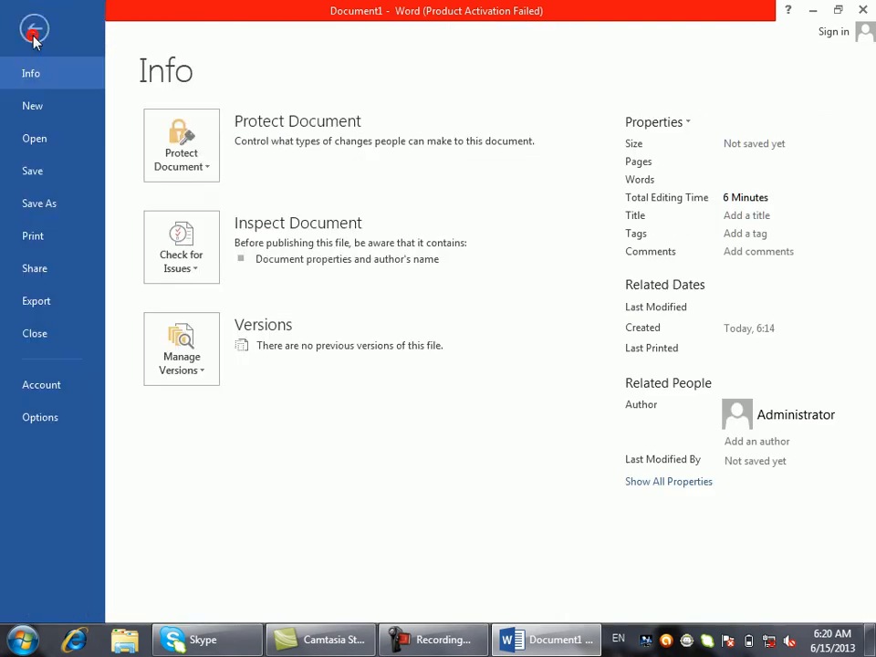
click(60, 418)
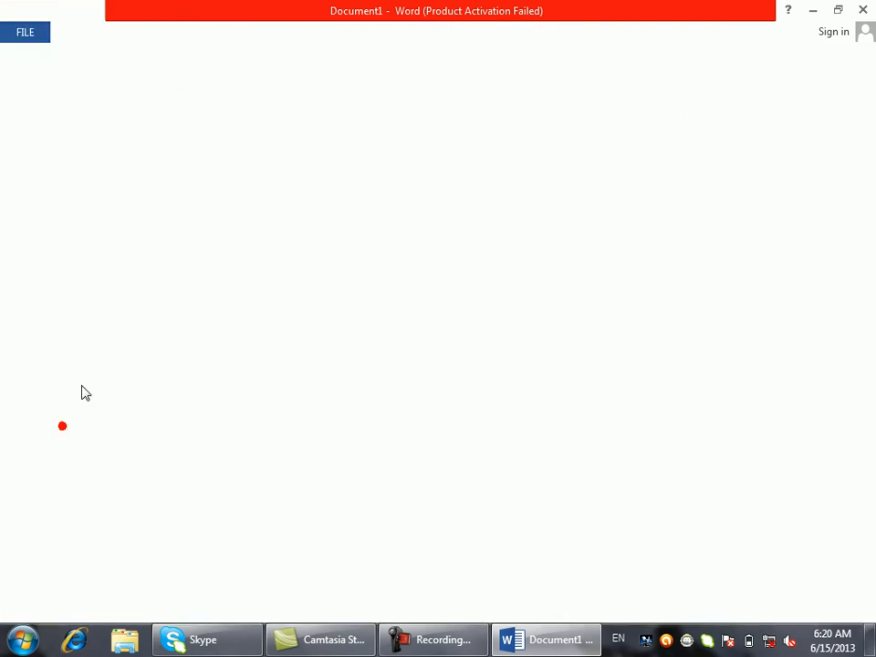
click(133, 115)
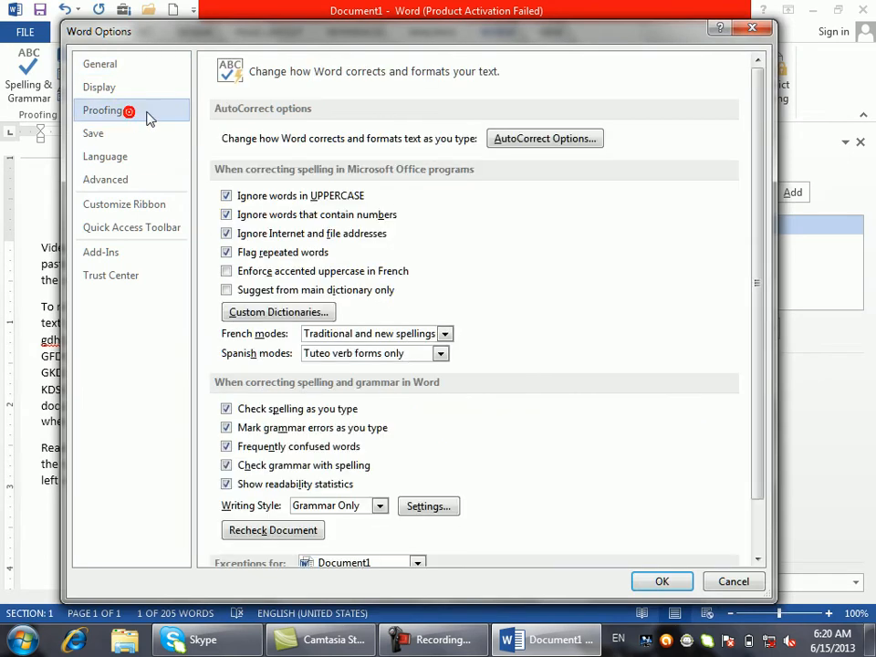
click(253, 200)
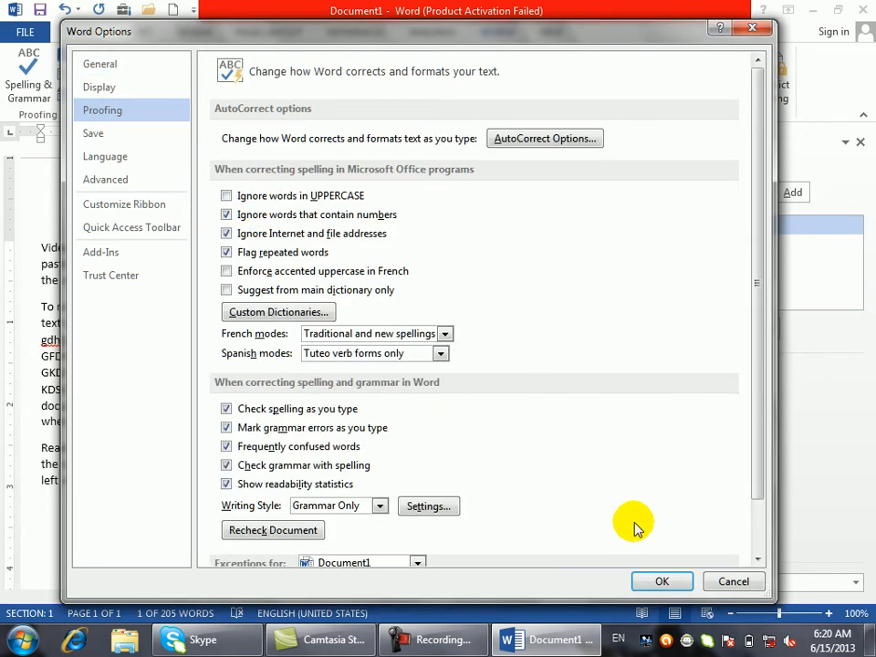
click(653, 583)
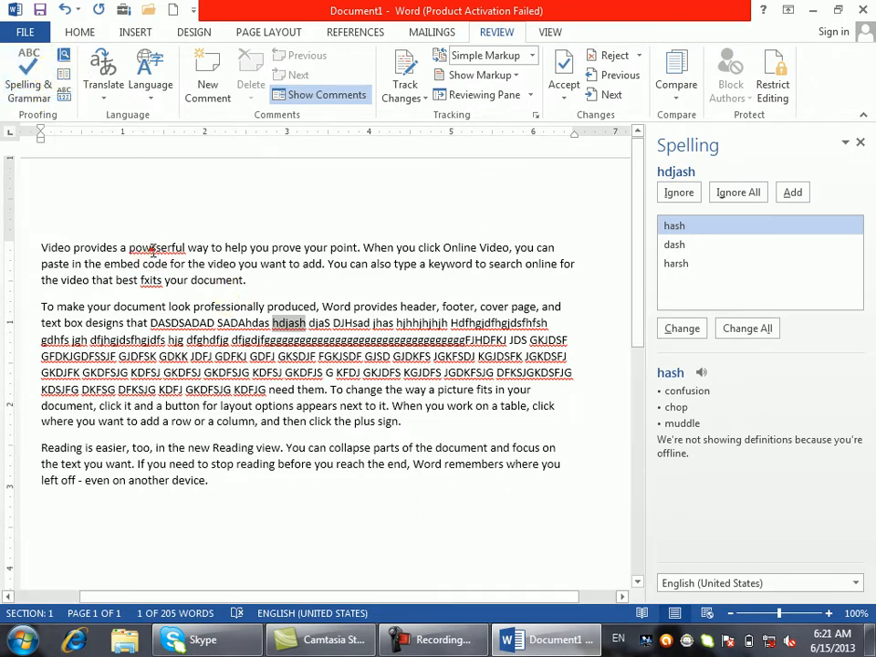
- Jump to 'powsserful', close the Spelling pane, reopen it with F7, and close it again
click(151, 248)
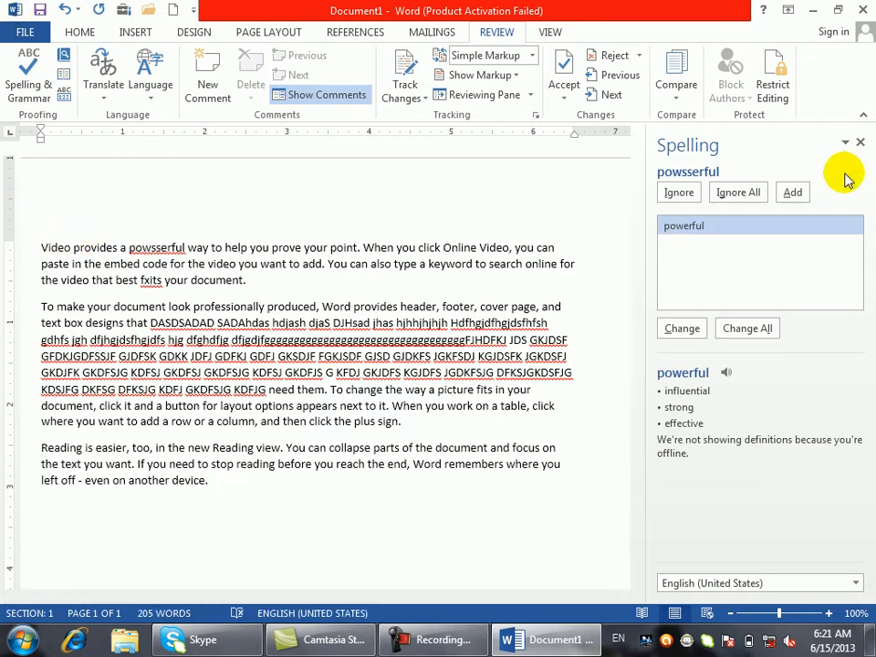
click(862, 144)
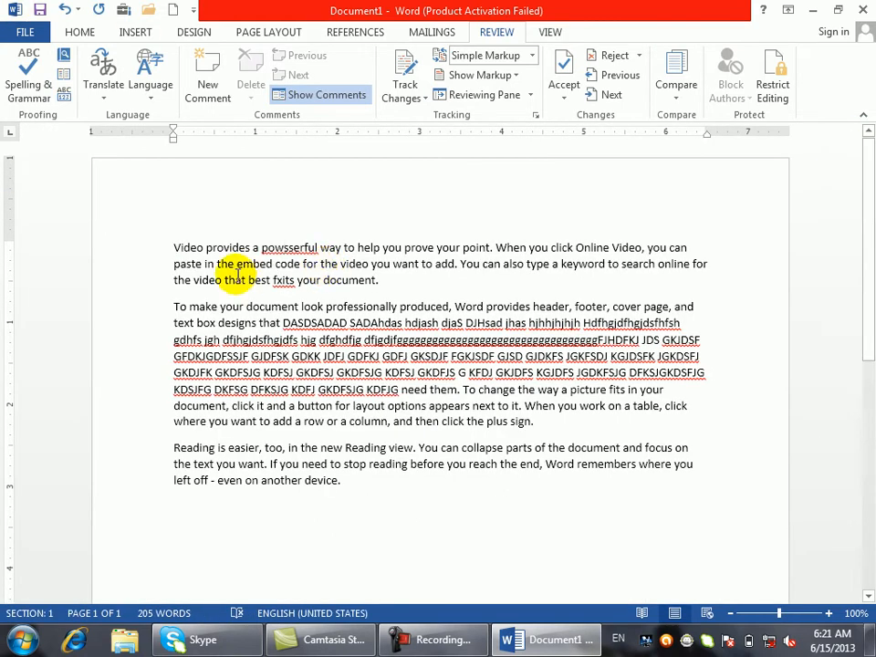
key(F7)
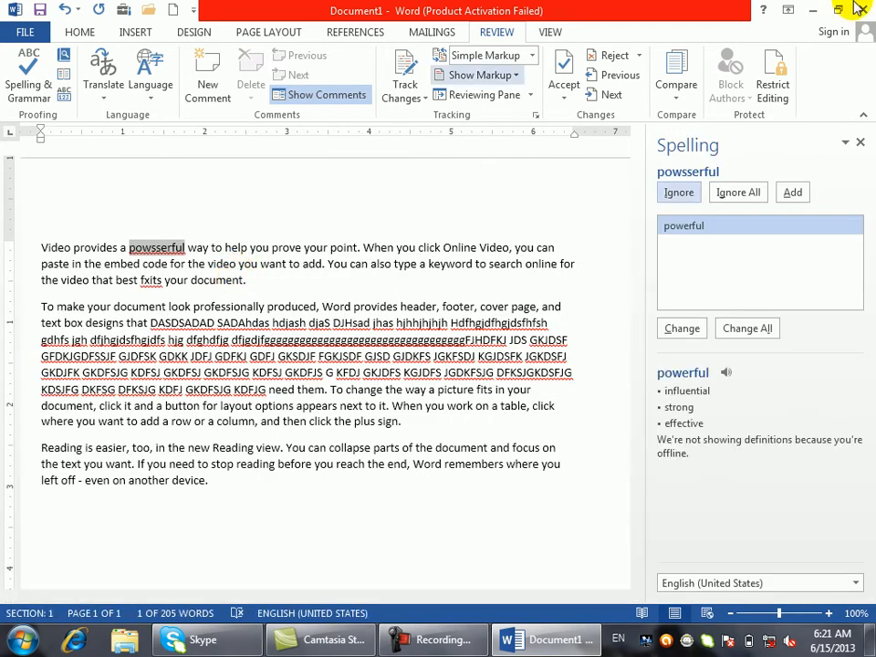
click(862, 144)
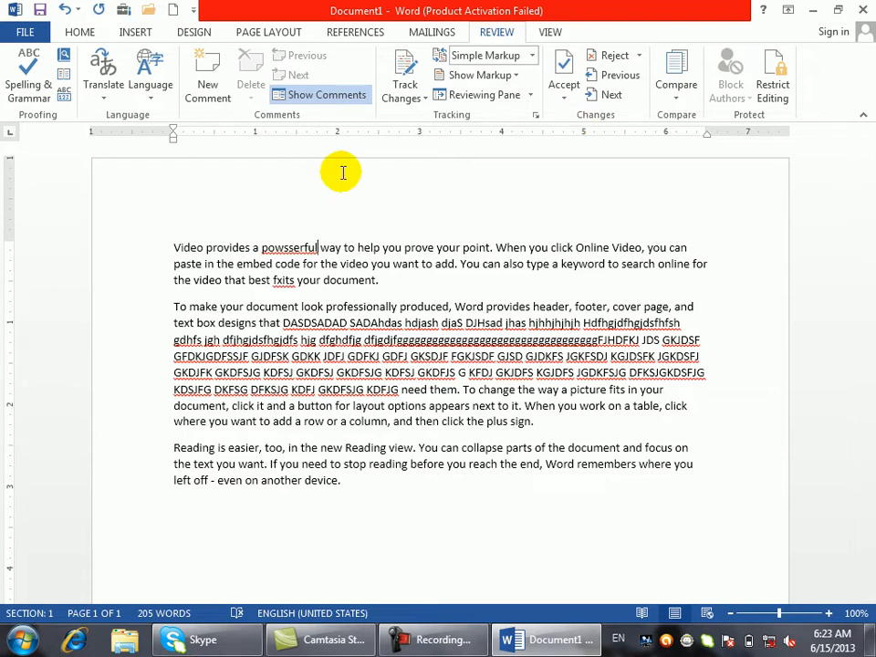
- Run Spelling & Grammar from the Review tab so it stops on 'powsserful' suggesting 'powerful'
click(27, 84)
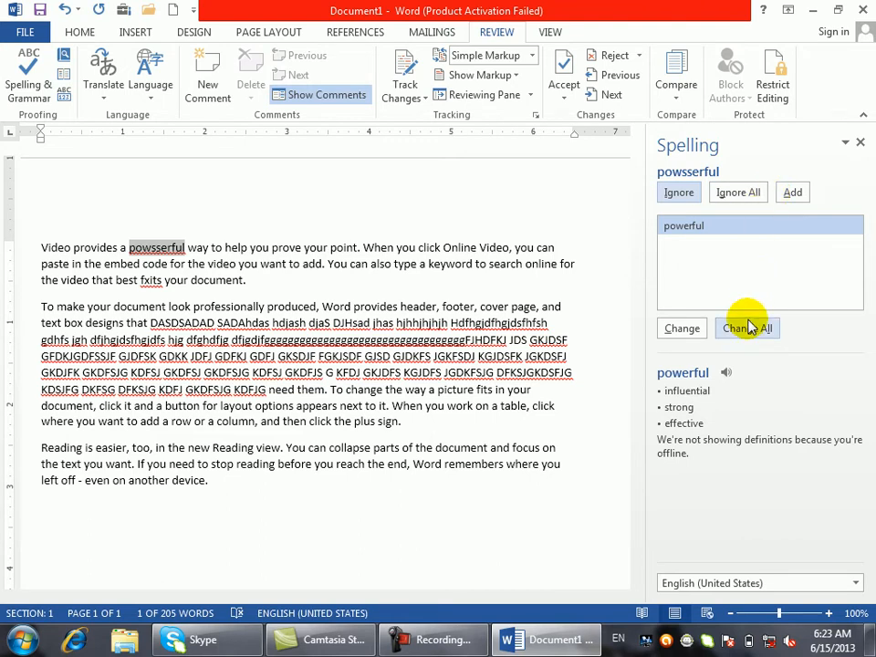
click(728, 374)
click(729, 374)
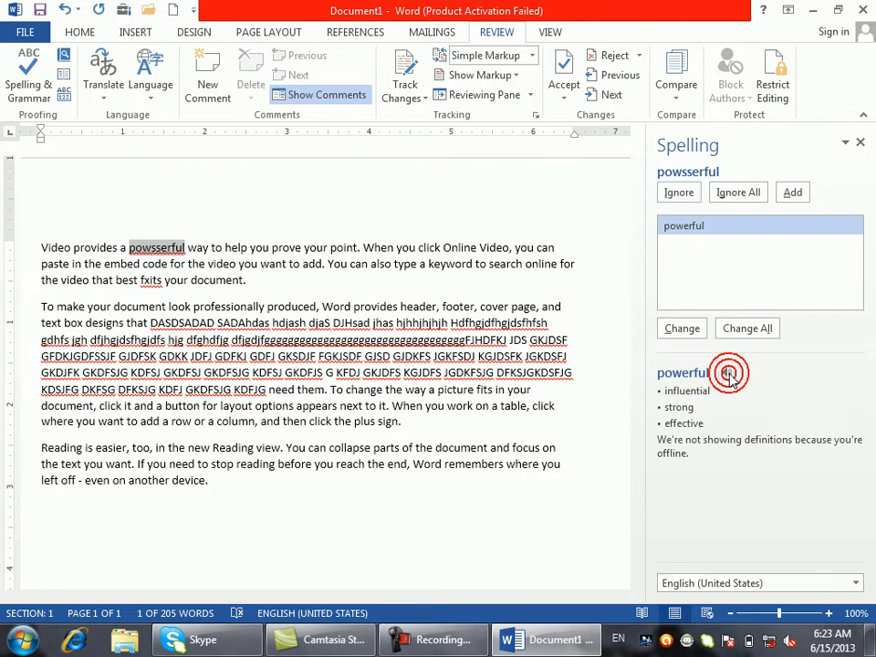
click(790, 643)
click(790, 545)
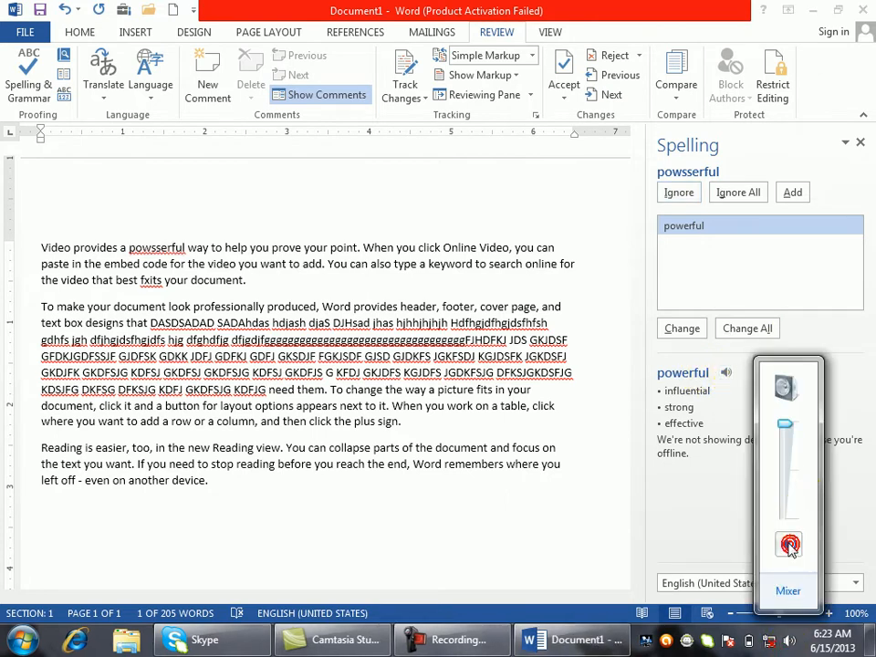
click(729, 374)
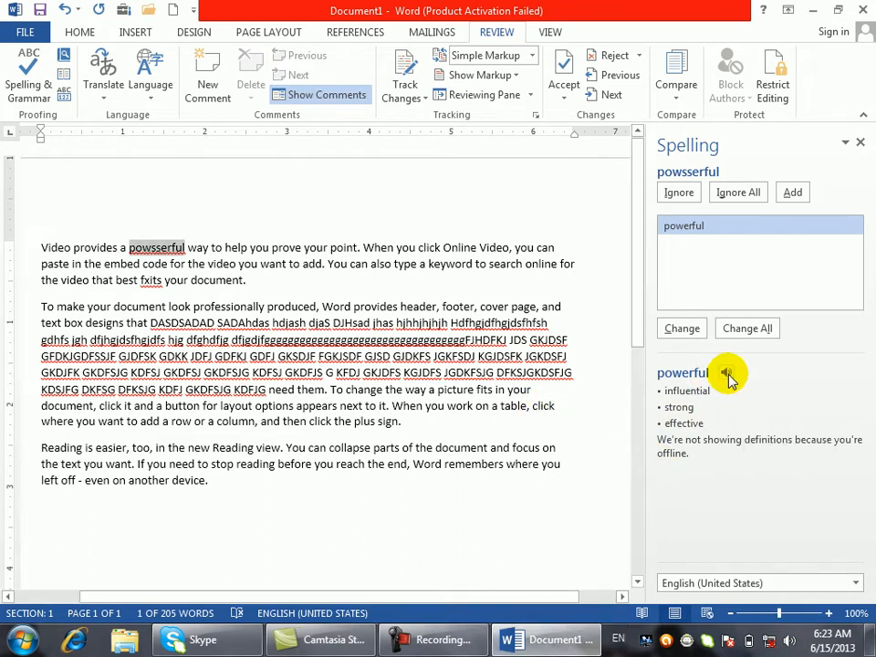
click(729, 374)
click(729, 374)
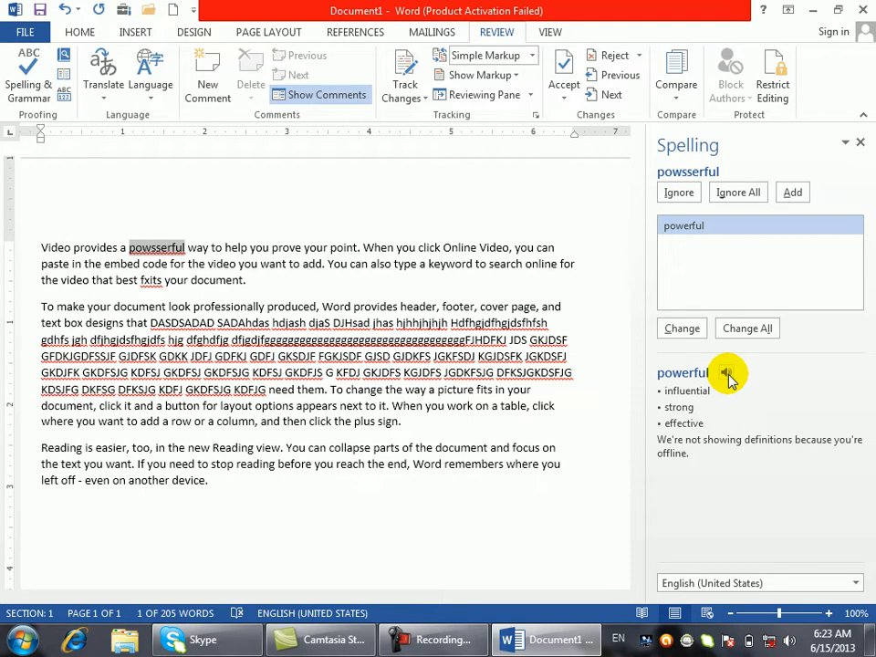
- Replace all the document text with the word THANK
drag(250, 478, 4, 169)
text(CO)
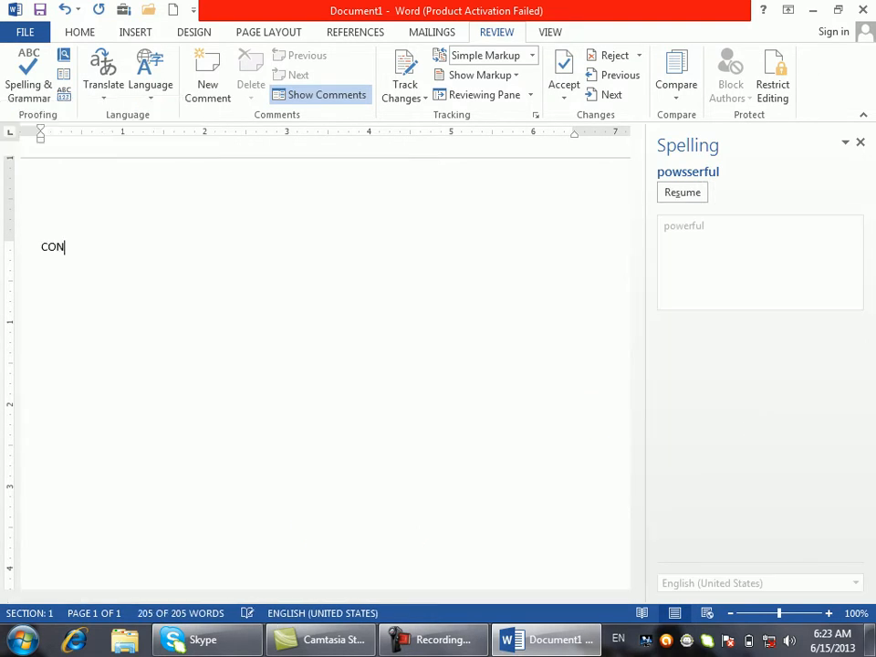
text(N)
key(BackSpace)
key(BackSpace)
key(BackSpace)
text(THIS)
key(BackSpace)
text(NK)
key(BackSpace)
key(BackSpace)
key(BackSpace)
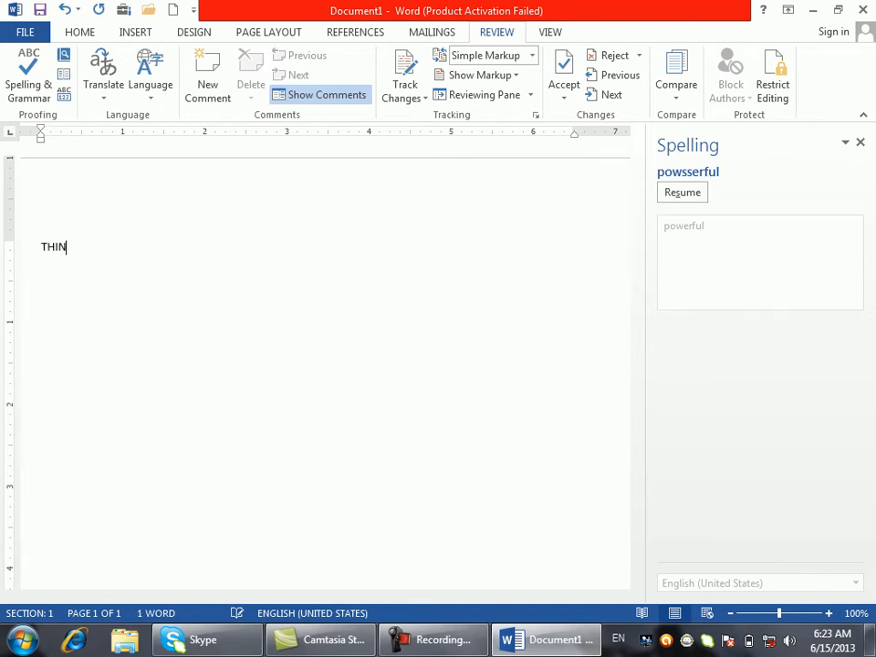
text(ANKS)
key(BackSpace)
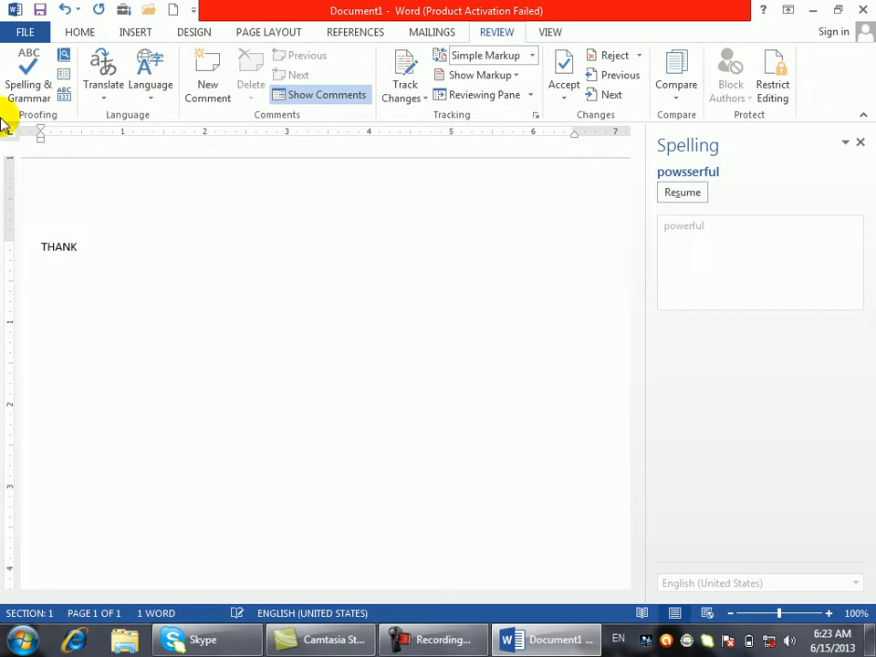
- Spell-check only the selected word THANK, skipping the rest and dismissing readability statistics
double_click(72, 249)
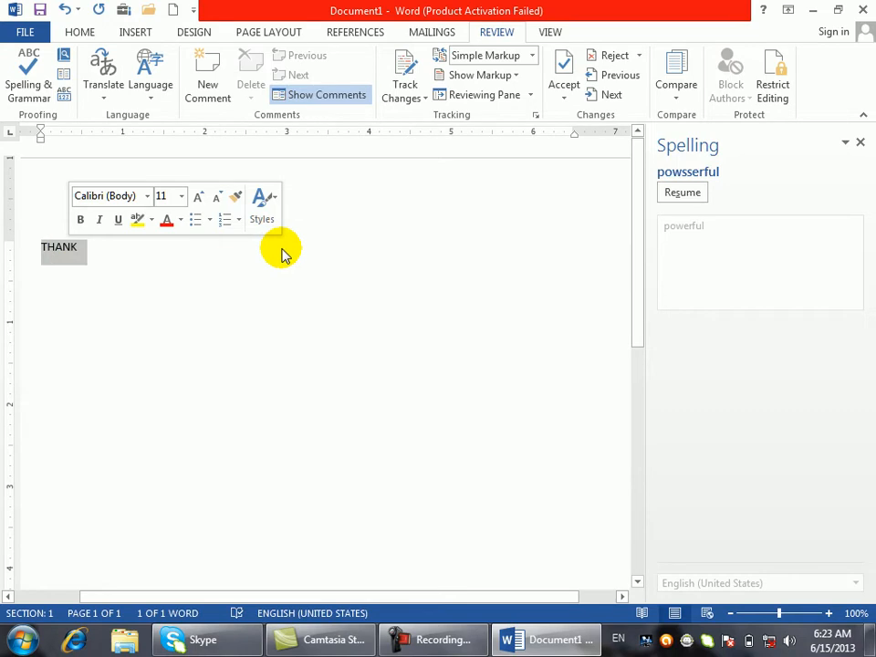
key(F7)
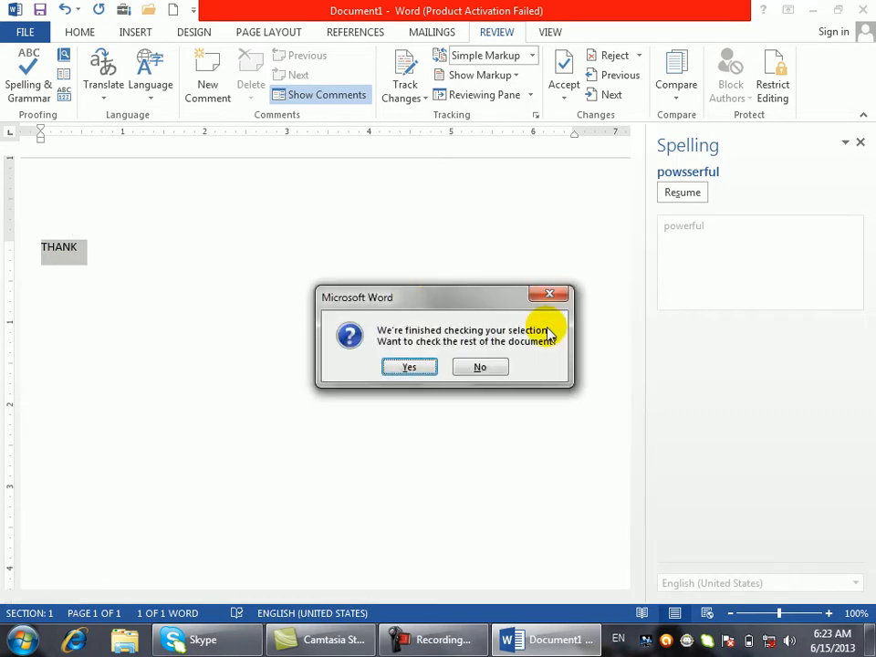
click(480, 368)
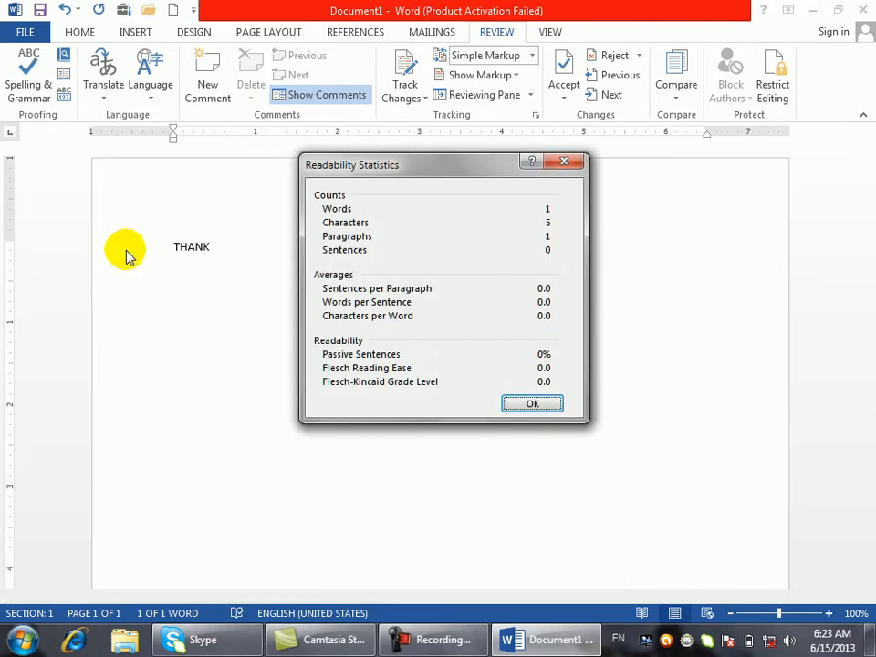
click(533, 405)
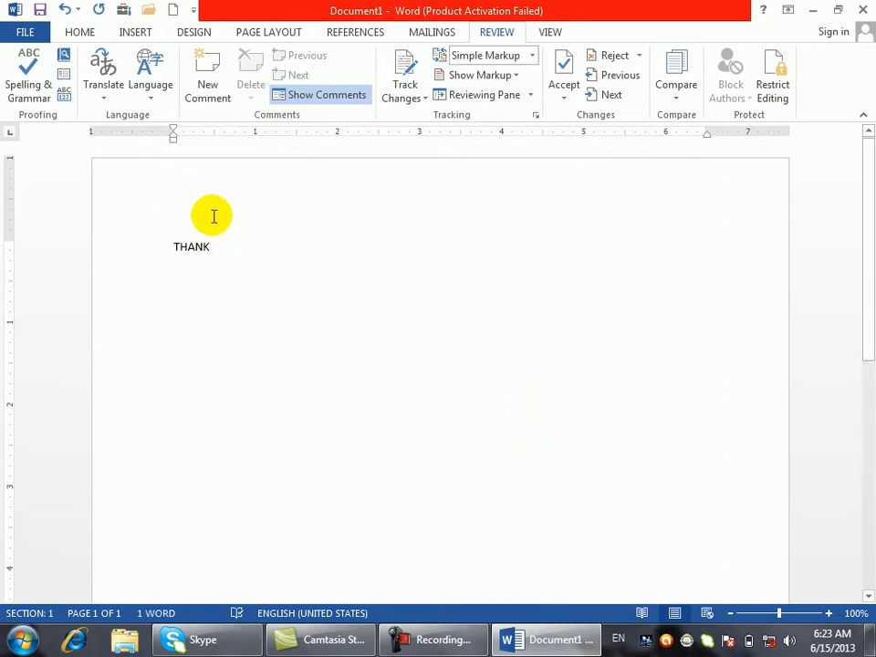
- Type ADWQEWQ after THANK and misspell THANK as THADNK
text(ADWQEWQ)
click(193, 247)
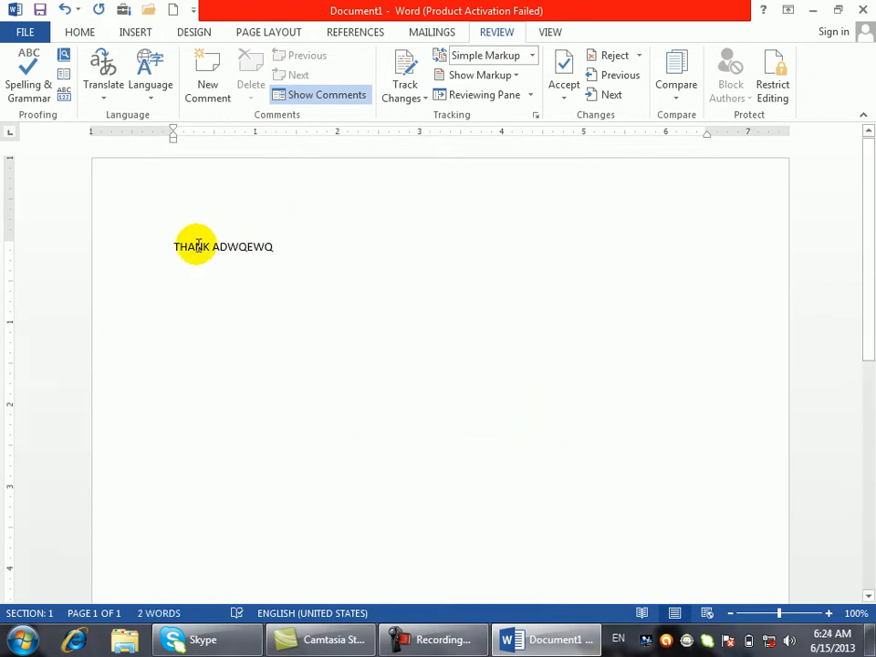
click(196, 246)
text(DD)
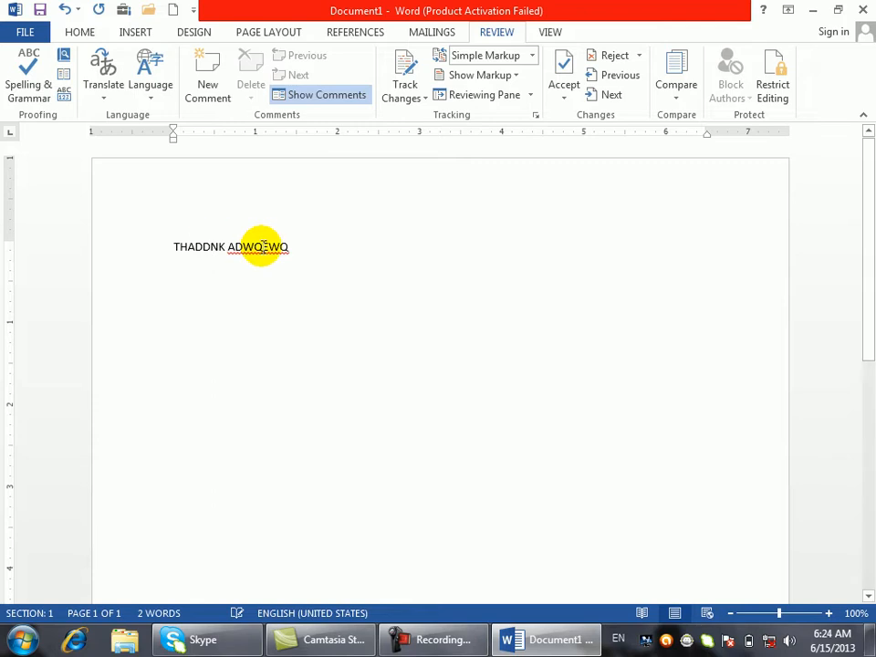
key(BackSpace)
click(398, 246)
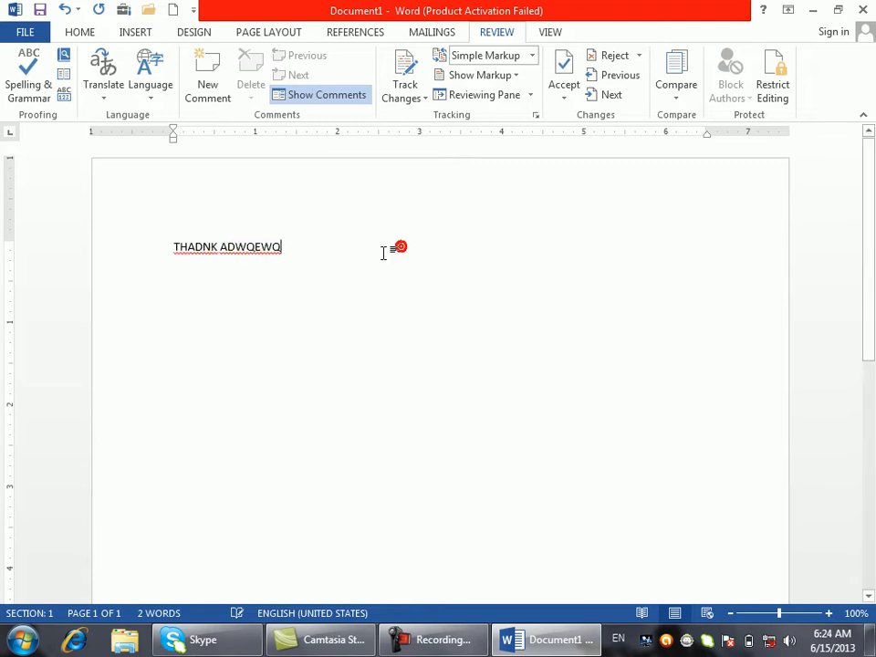
click(197, 247)
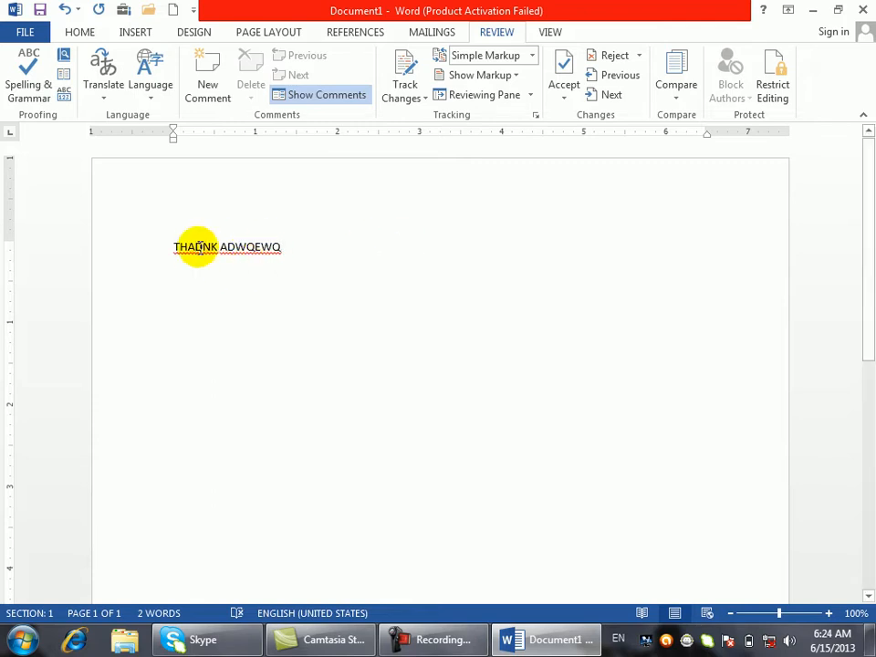
- Spell-check THADNK, hear the THANK suggestion, change it to THANK, then start a new line
key(F7)
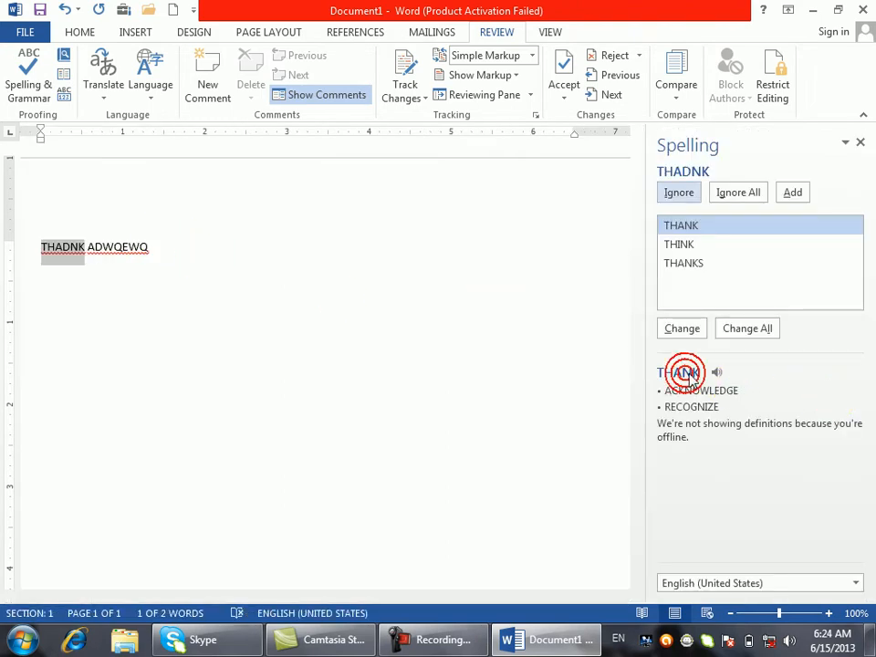
click(717, 374)
click(718, 376)
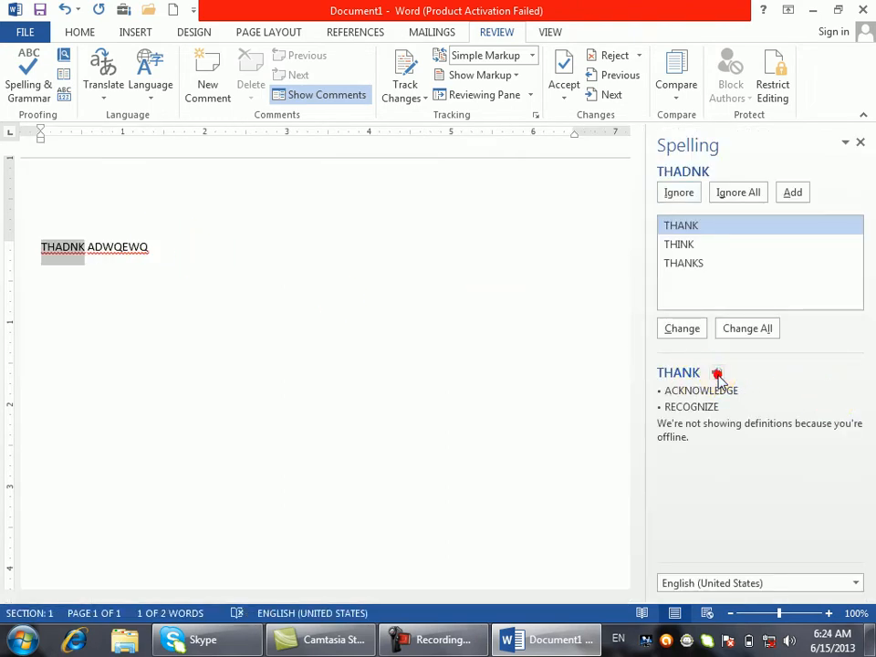
click(718, 376)
click(718, 376)
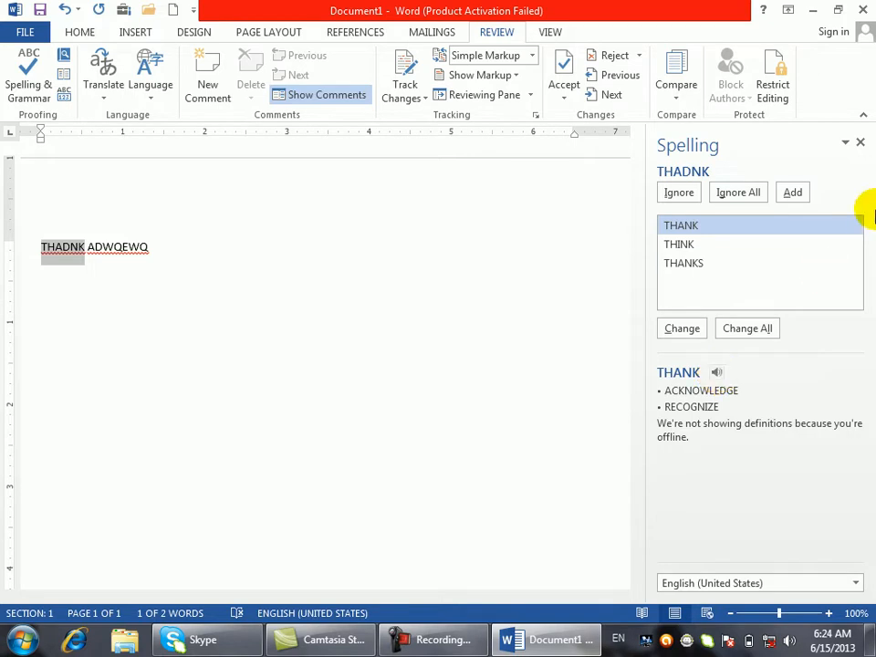
click(679, 201)
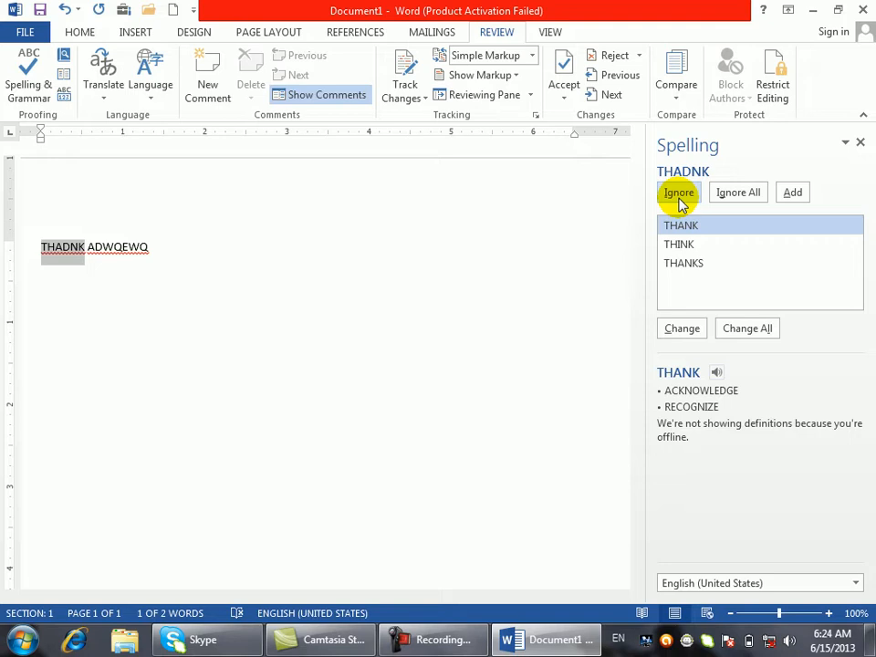
click(680, 330)
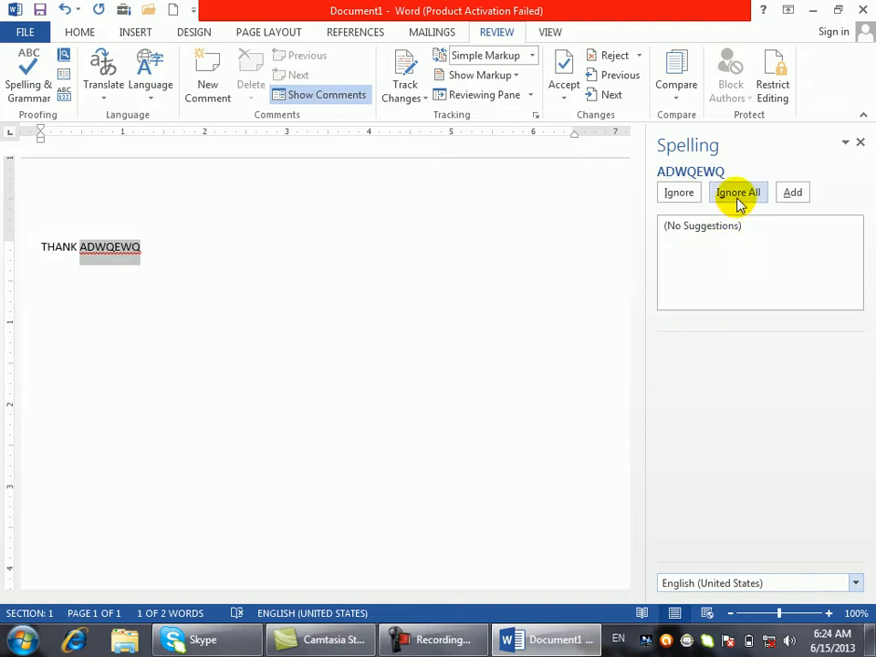
click(245, 250)
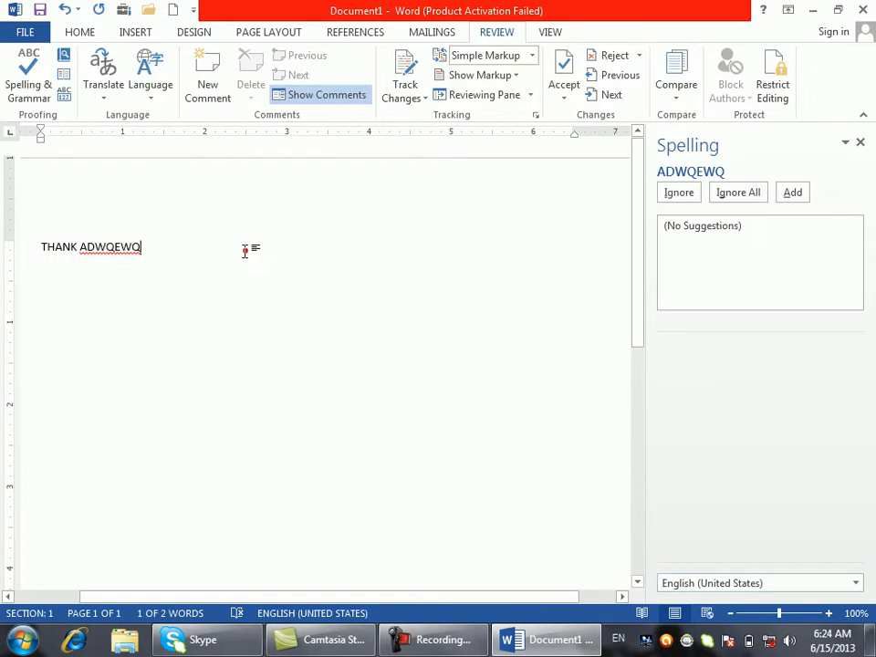
key(Return)
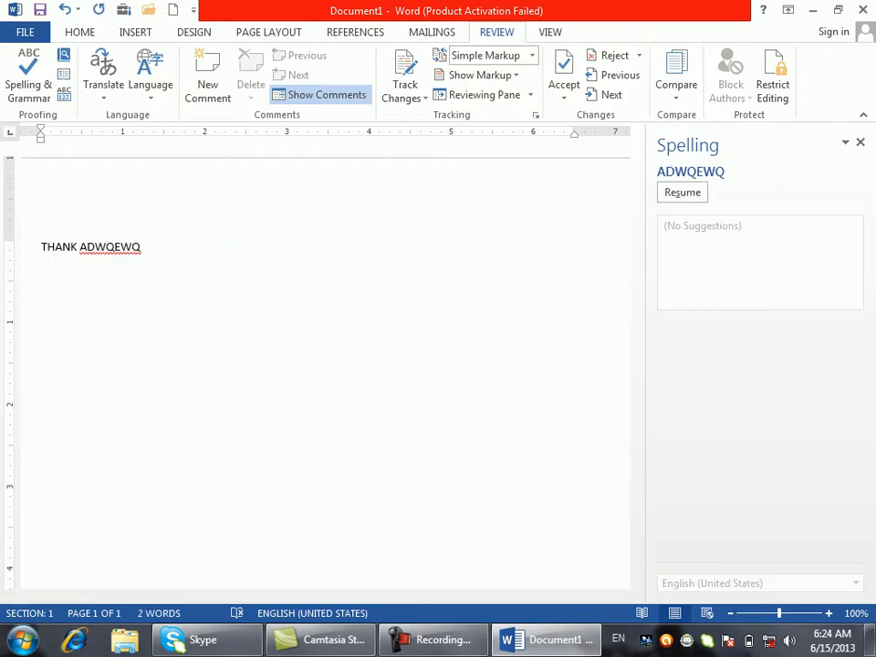
- Type three SOVE lines below THANK ADWQEWQ
text(SOVE)
key(Return)
text(SOVE)
key(Return)
text(SOVE)
key(Return)
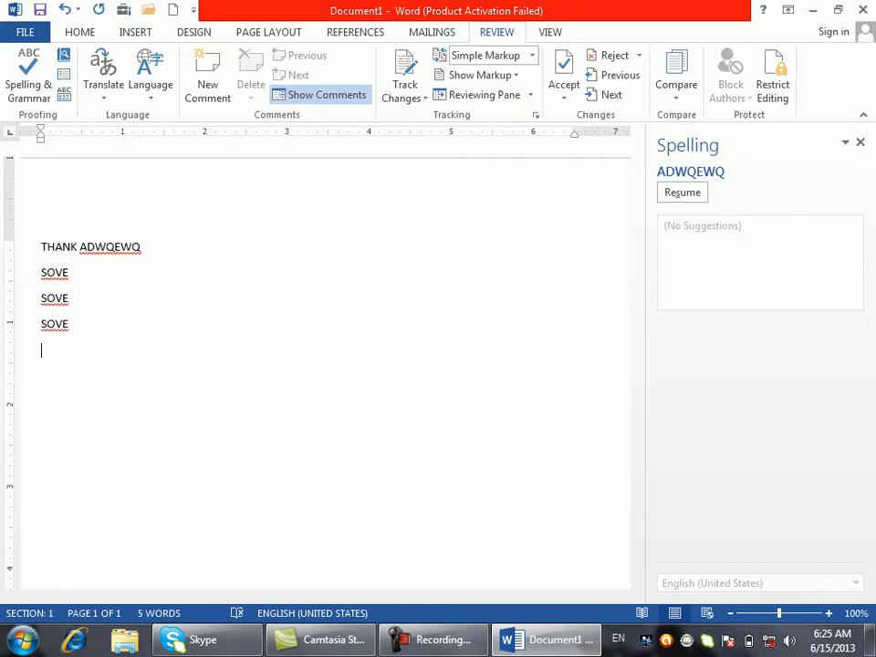
- Add two OPAN lines below the SOVE lines
text(S)
key(BackSpace)
text(SAB)
key(BackSpace)
text(VOE)
key(BackSpace)
key(BackSpace)
key(BackSpace)
key(BackSpace)
key(BackSpace)
text(OP)
text(EN)
key(Return)
key(BackSpace)
key(BackSpace)
key(BackSpace)
text(AN)
key(Return)
text(OPNA)
key(BackSpace)
key(BackSpace)
text(AN)
key(Return)
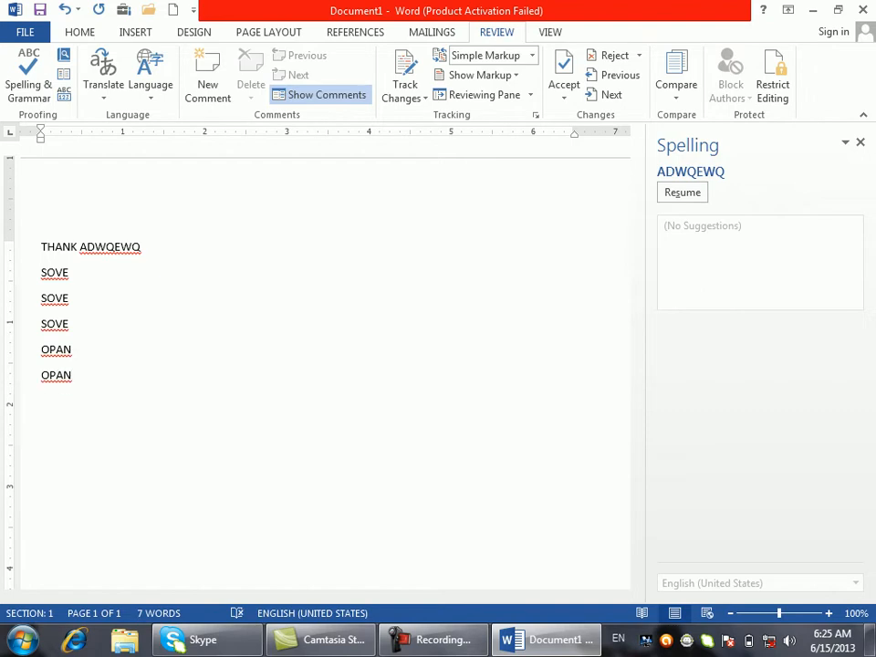
- Add the lines Opan and opan, then go to the second SOVE
text(opna)
key(BackSpace)
key(BackSpace)
text(an)
key(Return)
text(opna)
key(BackSpace)
key(BackSpace)
text(an)
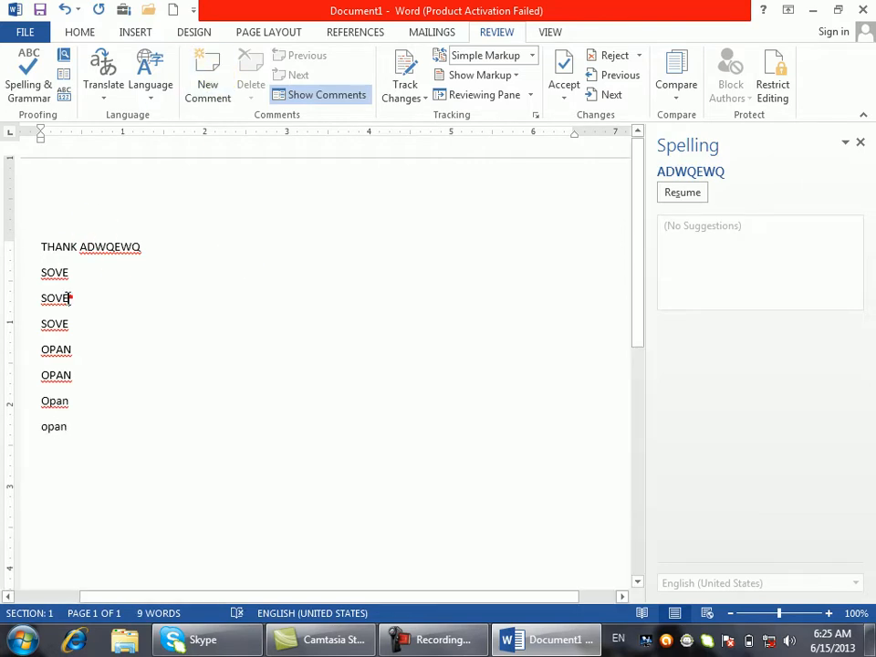
click(68, 298)
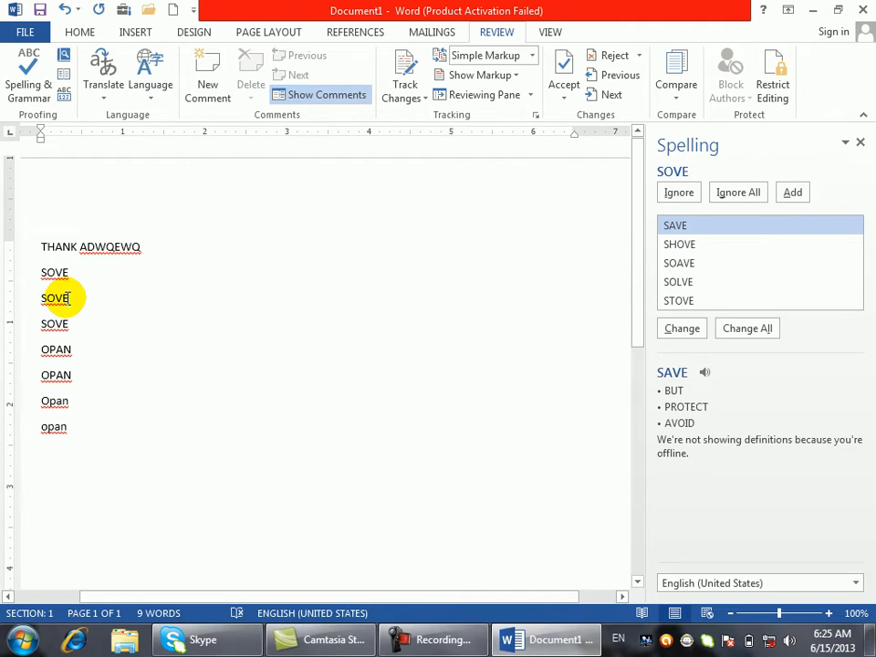
- Select the first SOVE and Ignore it once in the Spelling pane
drag(68, 298, 31, 301)
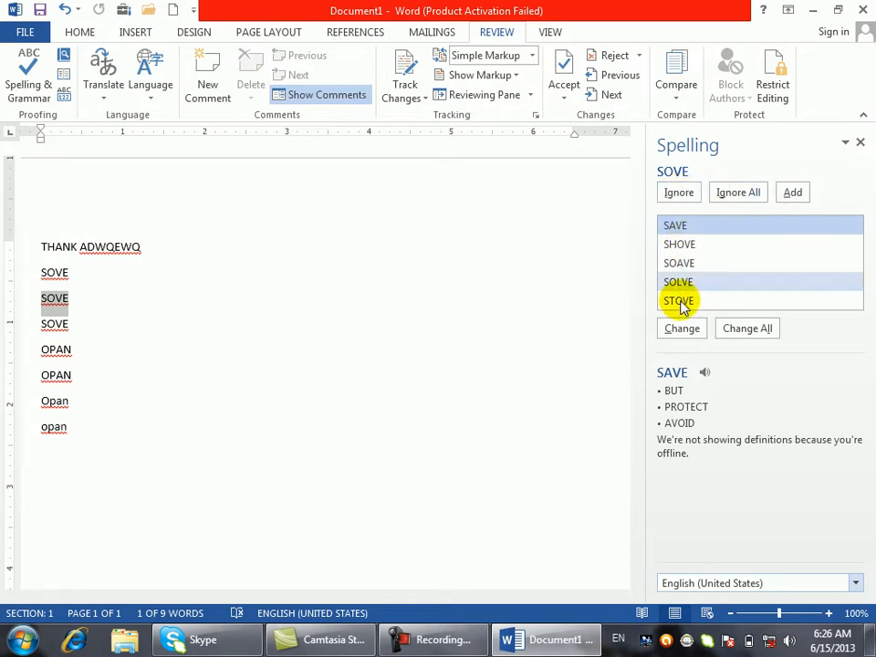
double_click(55, 272)
click(680, 193)
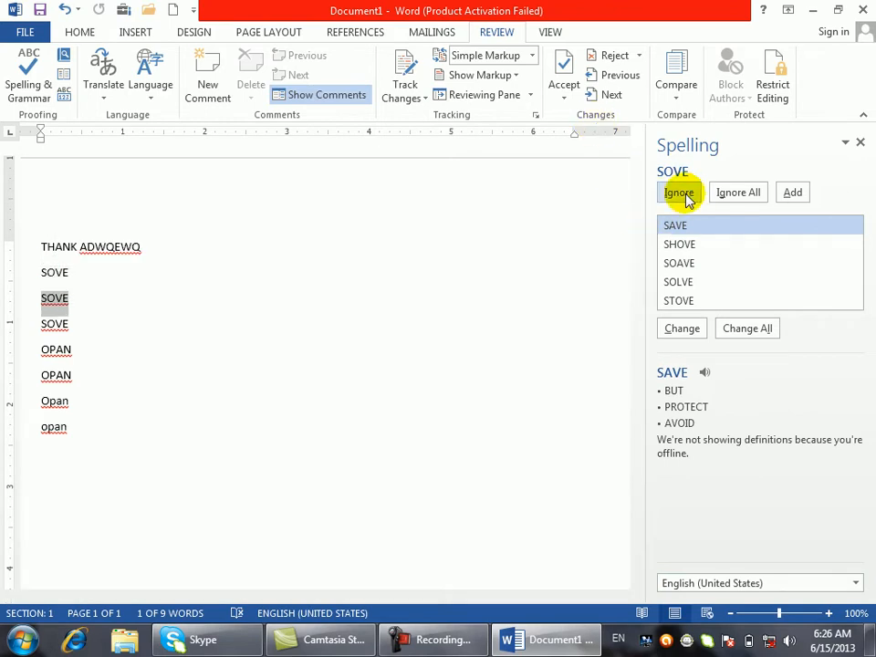
- Ignore All for SOVE, change the first OPAN to OPEN and the next to lowercase open
click(739, 194)
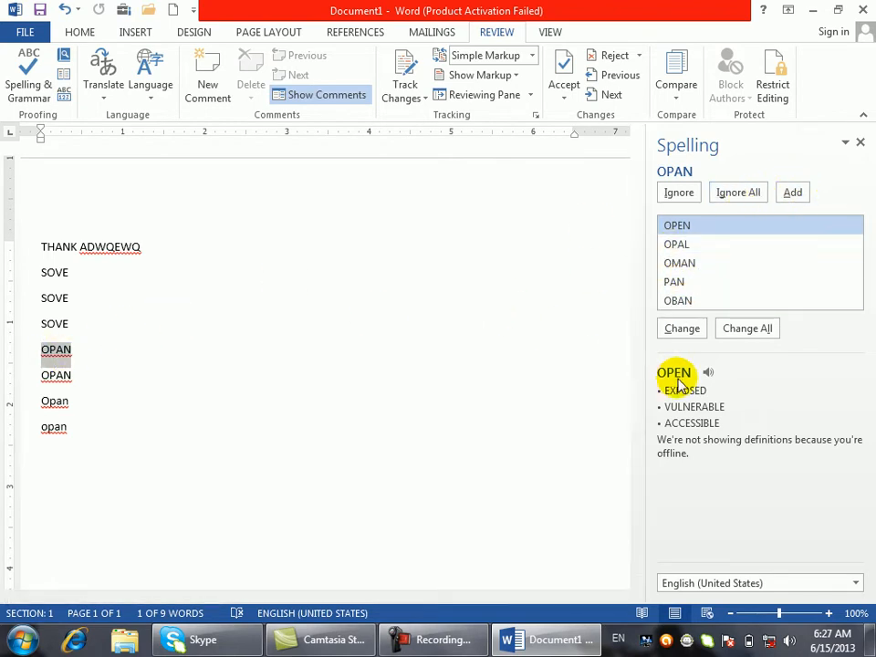
click(672, 331)
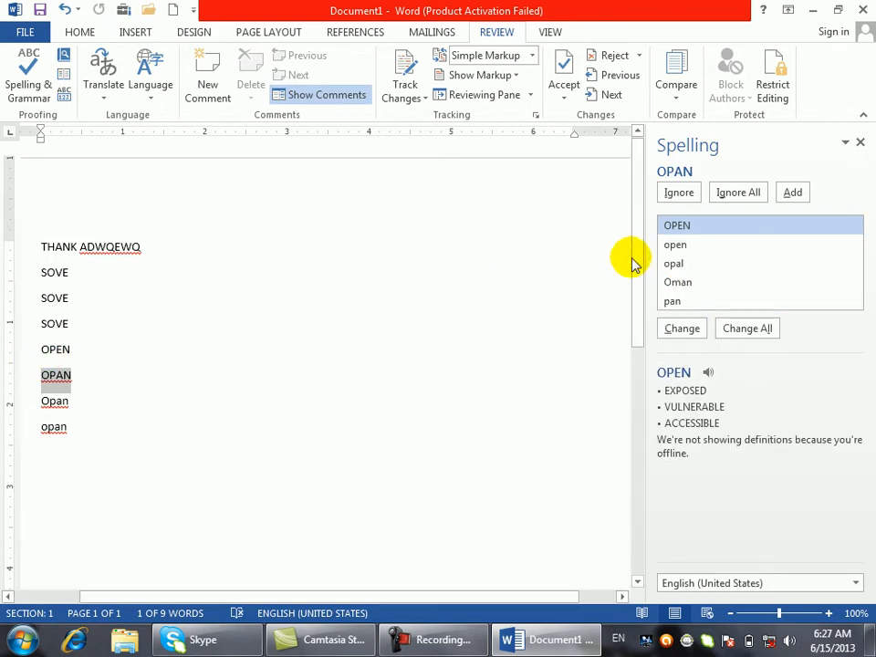
click(681, 246)
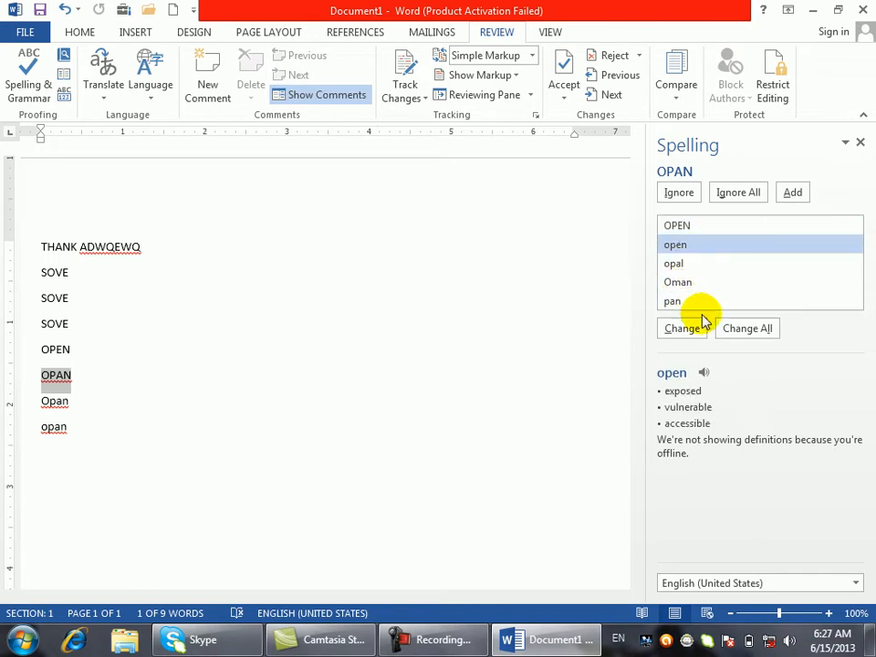
click(752, 334)
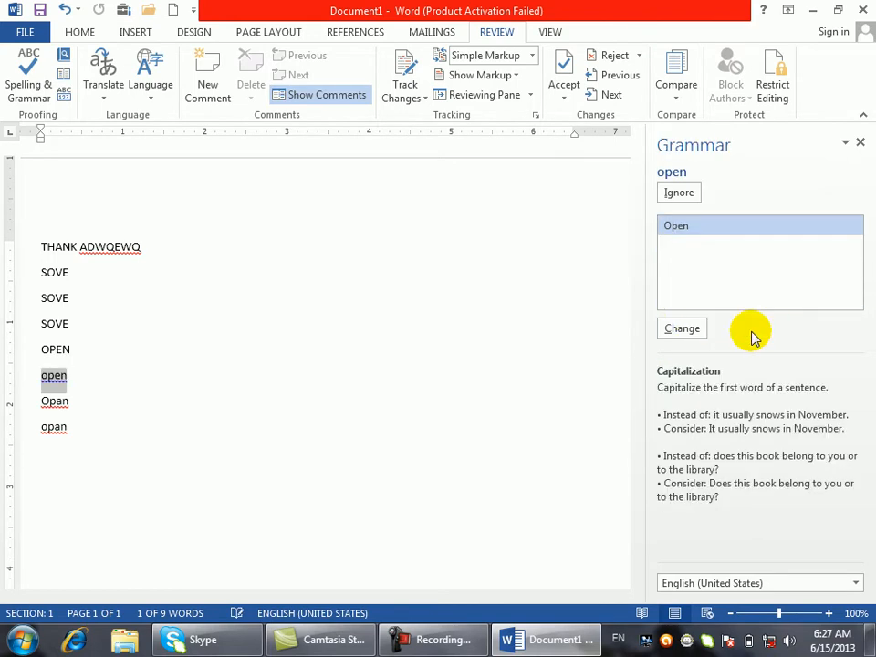
click(54, 377)
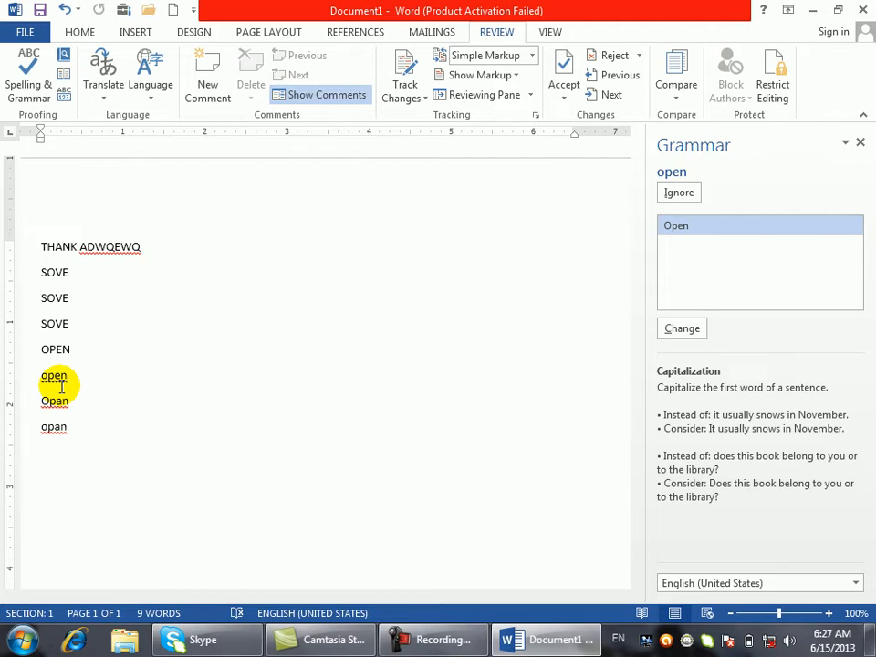
key(super+plus)
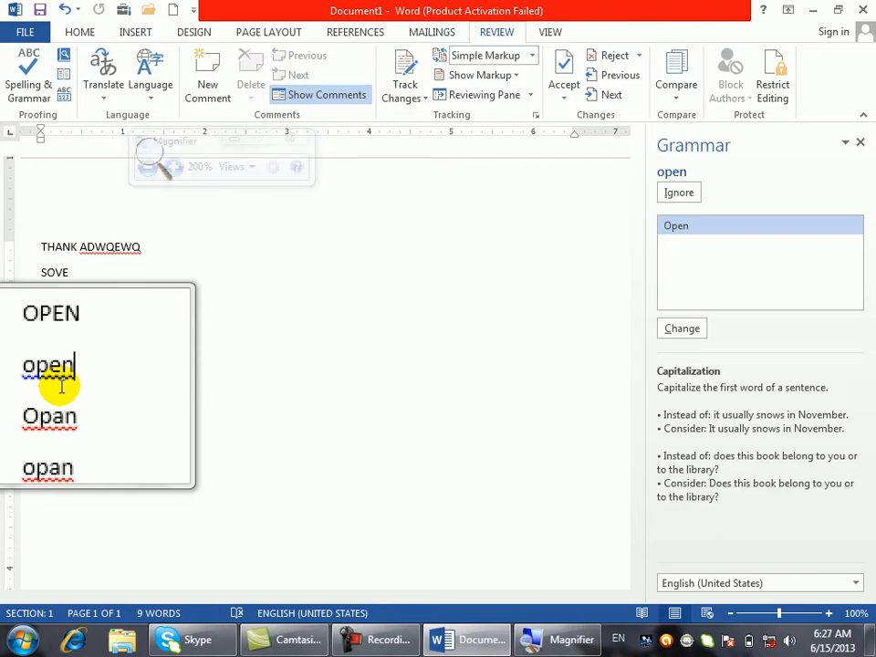
key(super+plus)
key(super+plus)
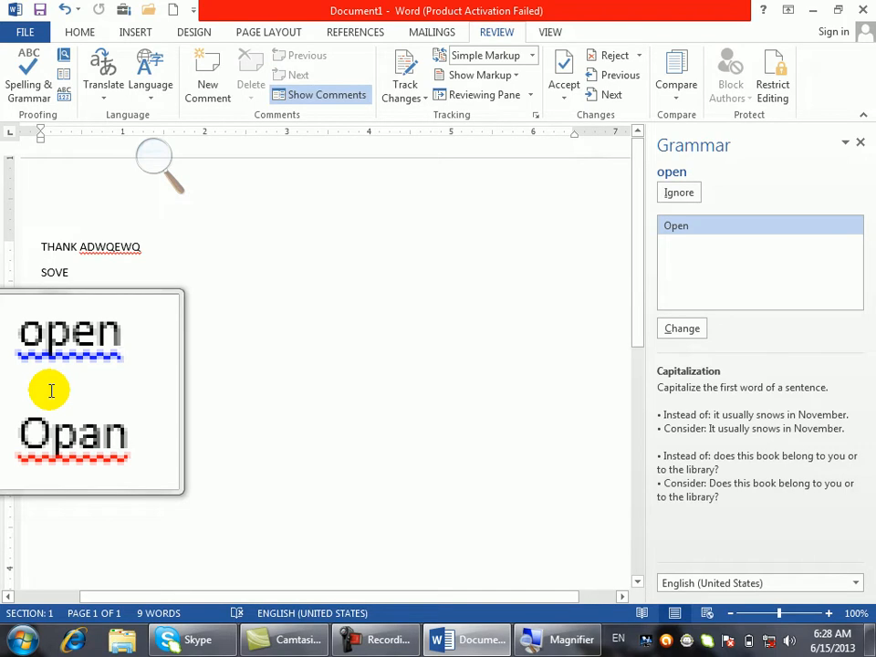
key(super+minus)
key(super+minus)
key(super+minus)
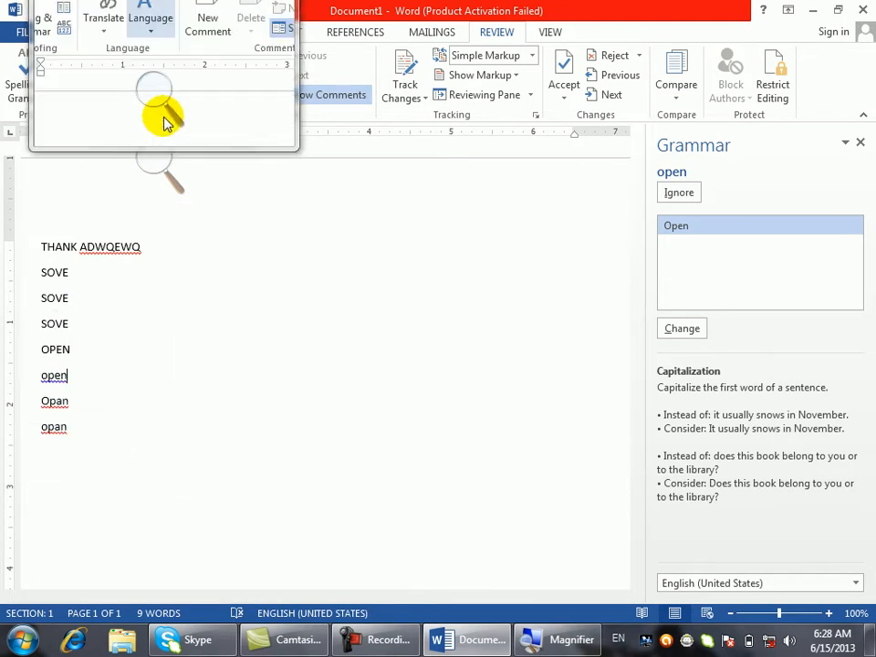
click(160, 148)
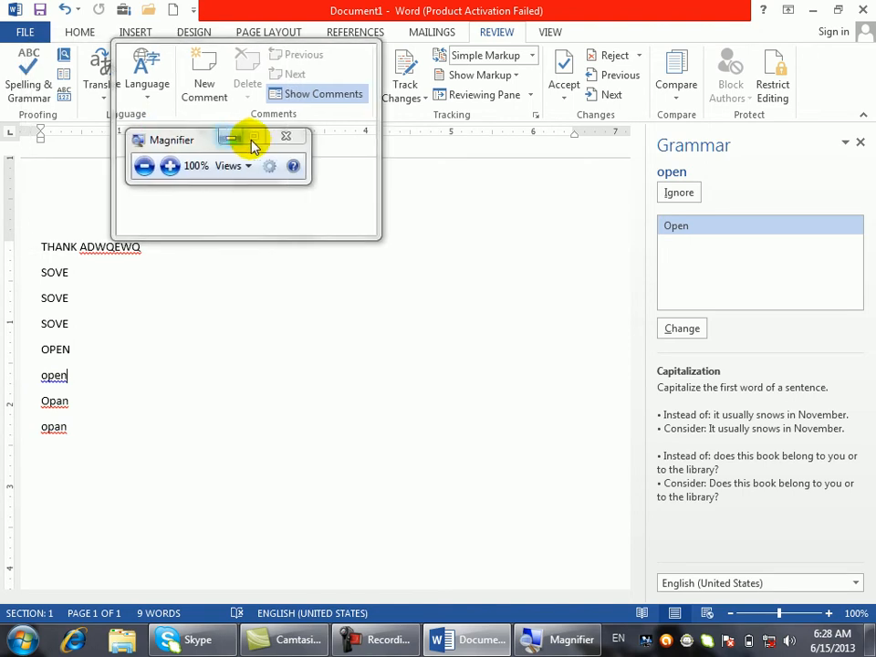
click(288, 138)
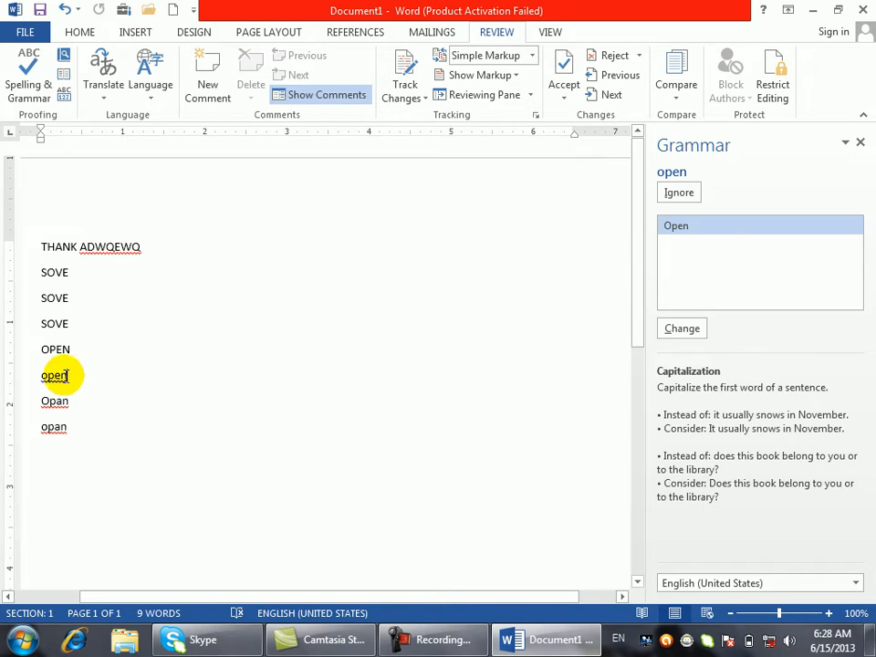
- Correct Opan and opan to Open, ignore ADWQEWQ, and close the readability statistics
click(676, 197)
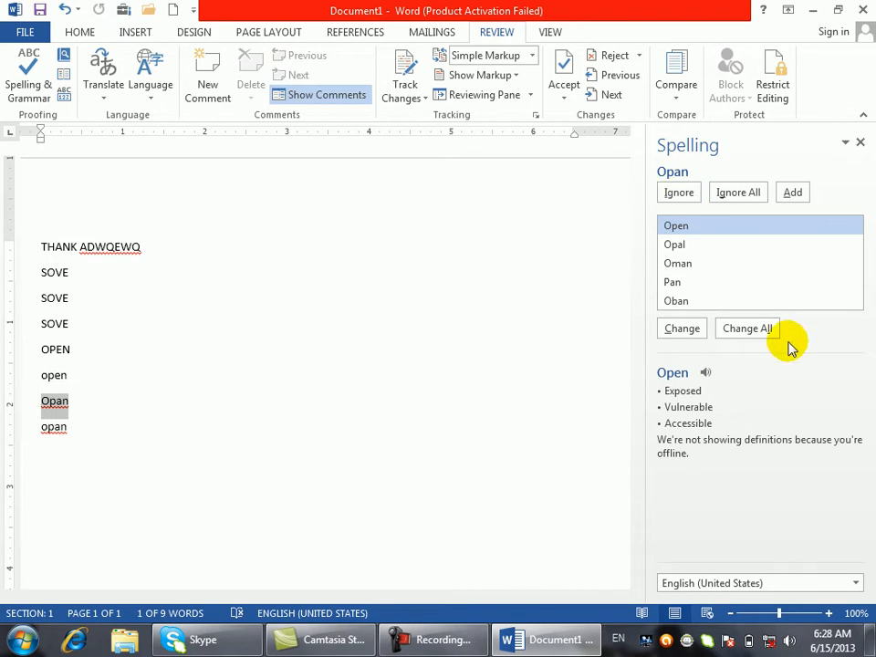
click(748, 328)
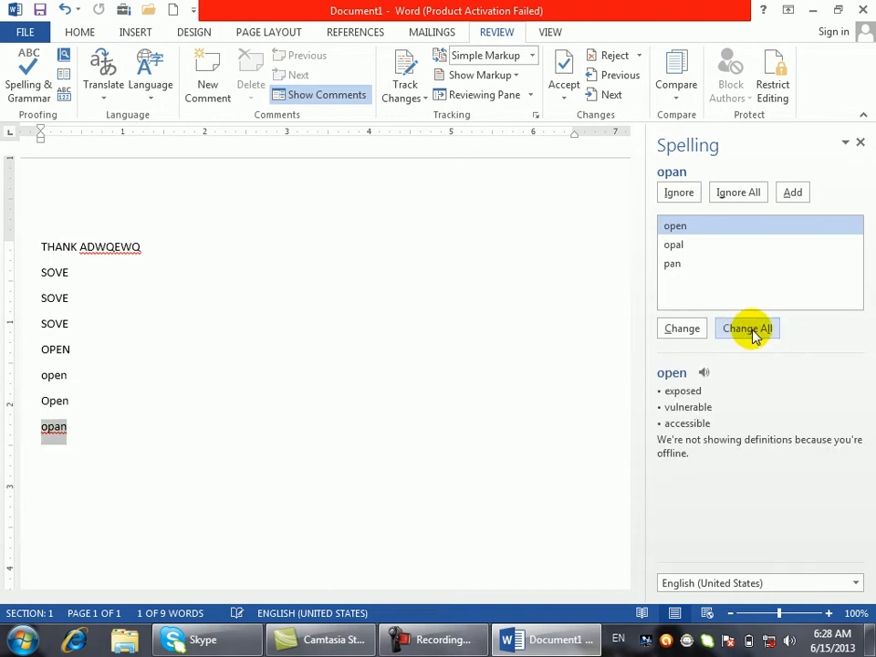
click(753, 331)
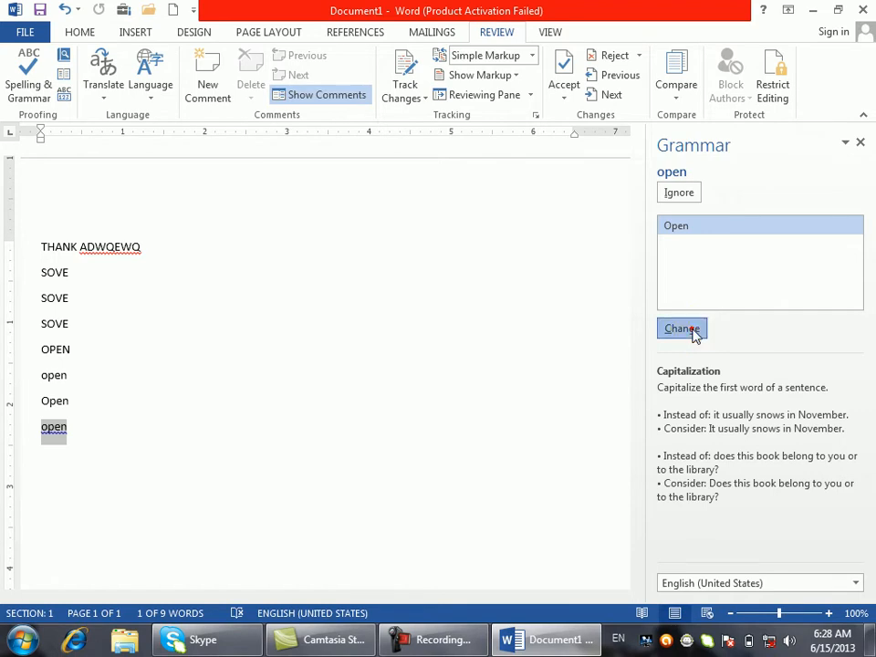
click(690, 330)
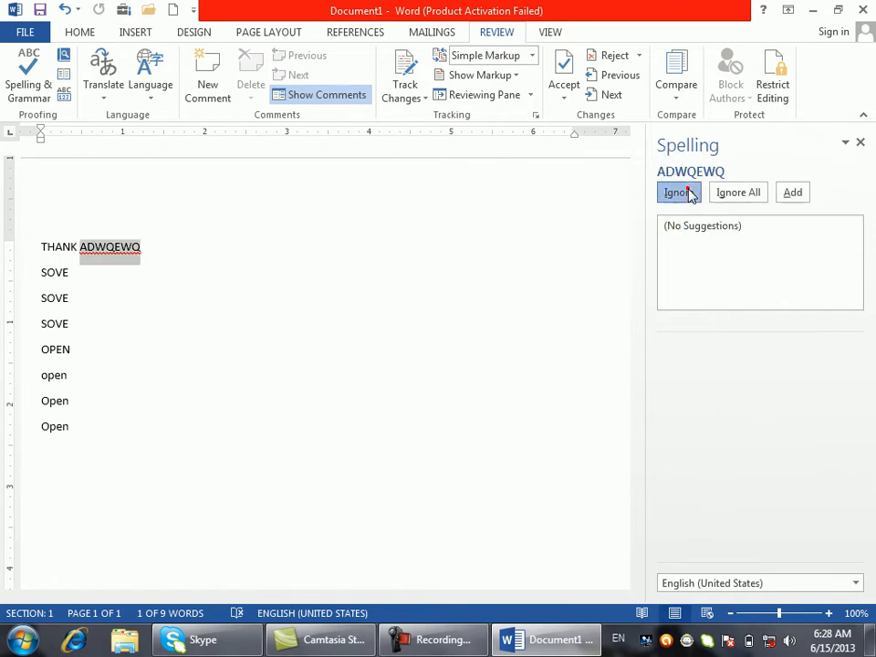
click(691, 196)
click(534, 405)
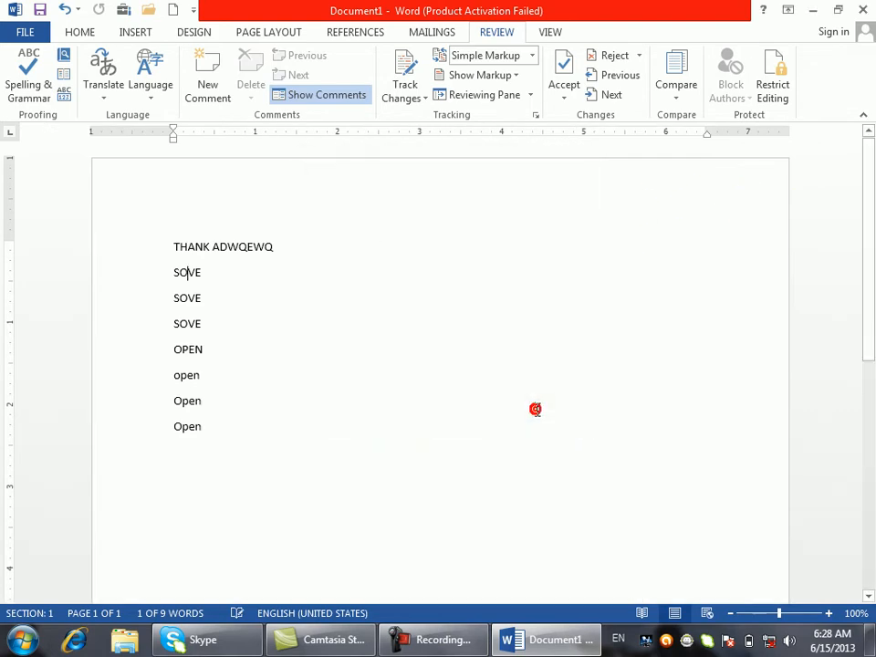
- Type test words such as ASDF, SADF and ADSF into the document
text(asdf eFSFSD)
click(182, 415)
text(ASDF SADF A)
double_click(227, 378)
text(ADSF)
- Spell-check again, stopping on ADSF, play the ADS suggestion, then select all text
key(F7)
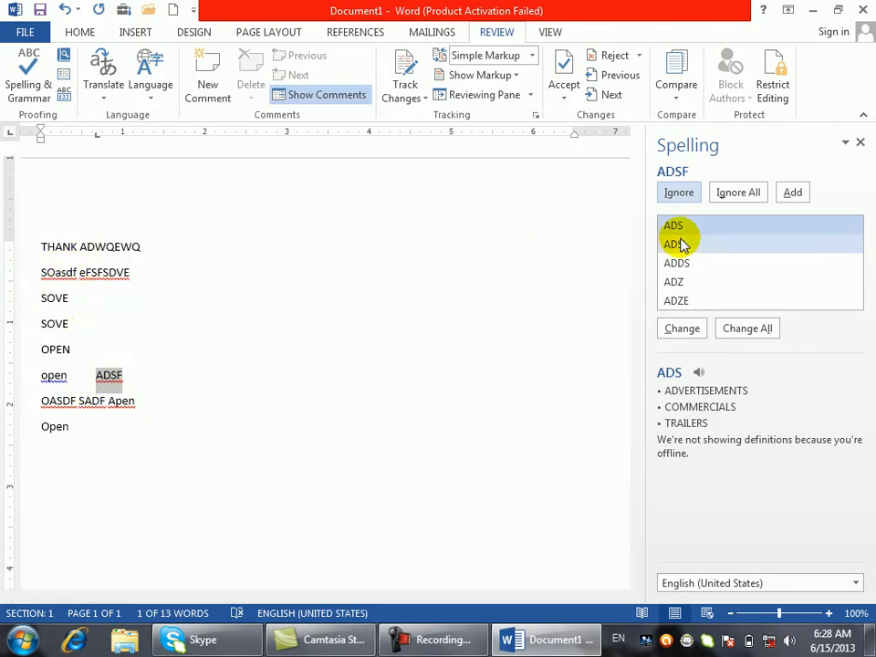
click(698, 373)
click(698, 374)
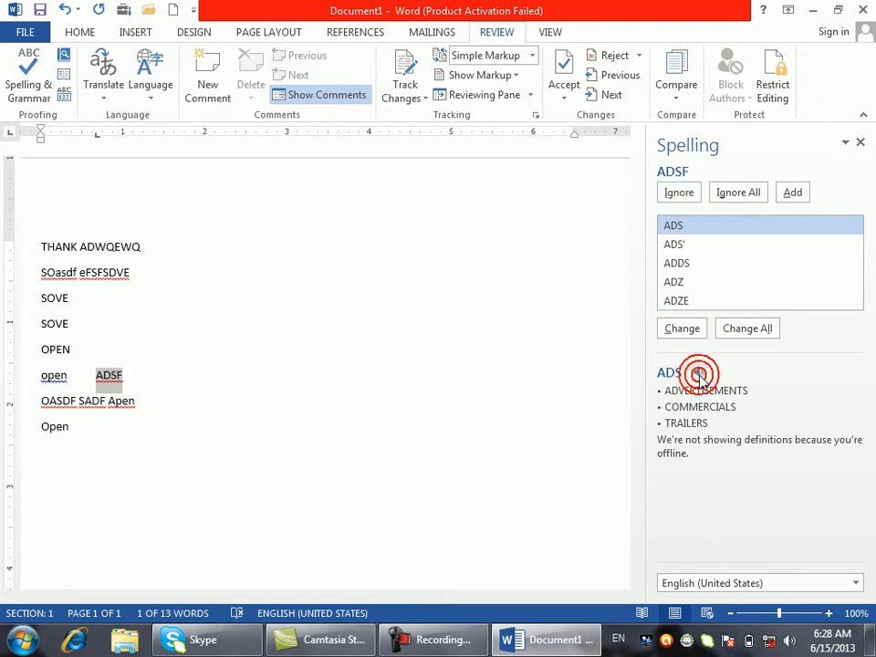
click(698, 373)
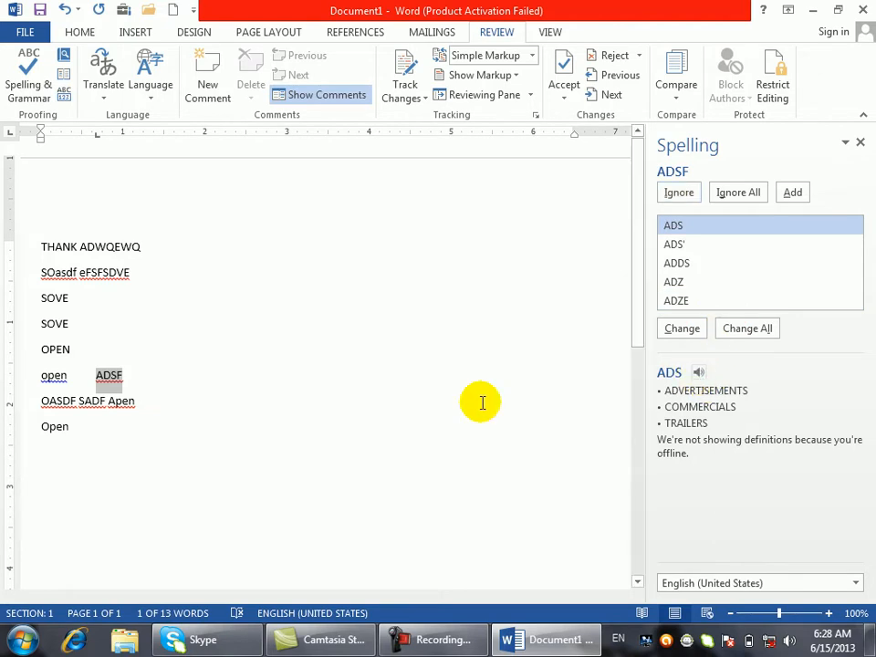
click(245, 455)
key(ctrl+a)
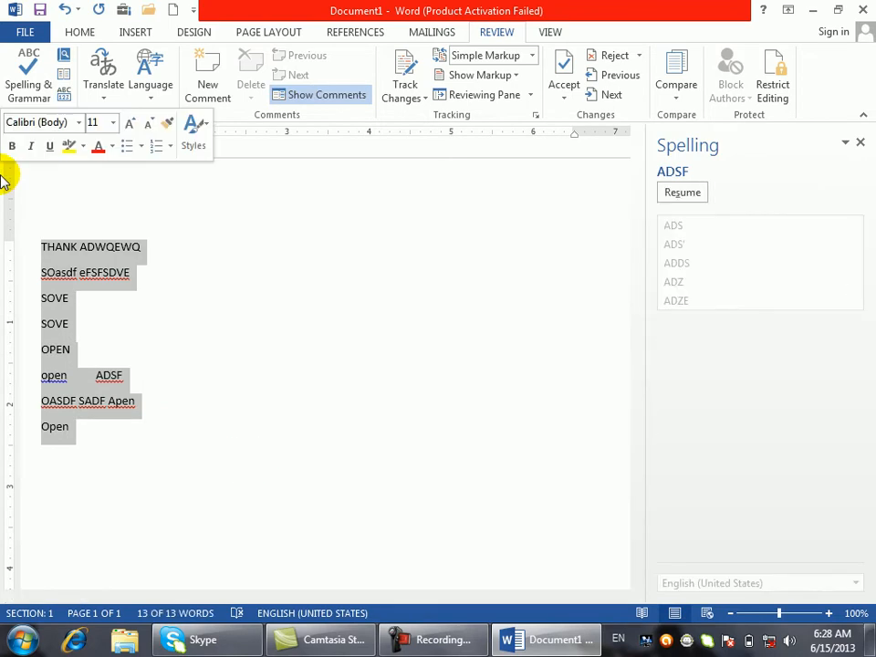
- Replace the text with lines kabul and khost, adding Khost to the custom dictionary
text(KABUL)
key(BackSpace)
key(BackSpace)
key(BackSpace)
key(BackSpace)
key(BackSpace)
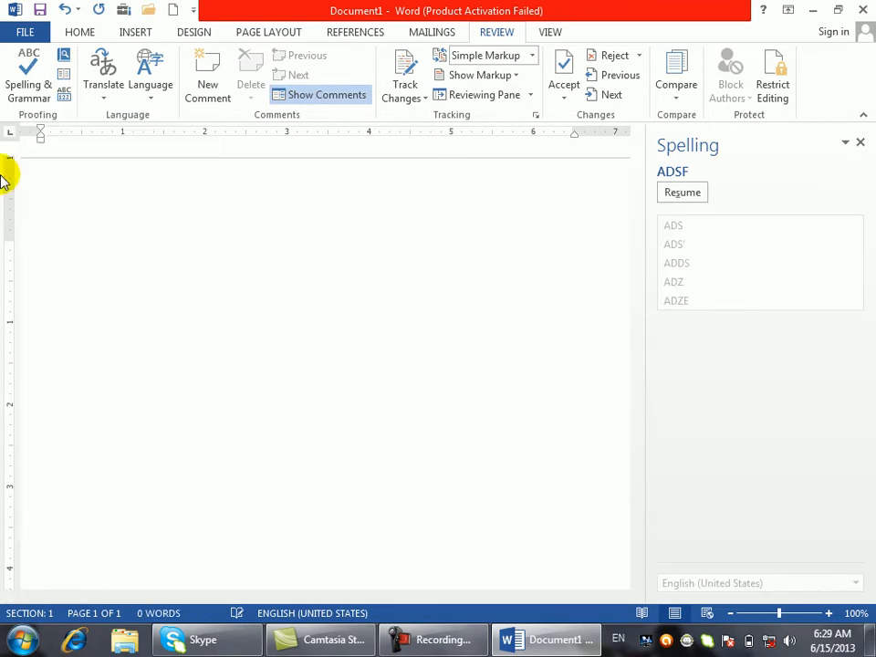
text(kabul)
key(Return)
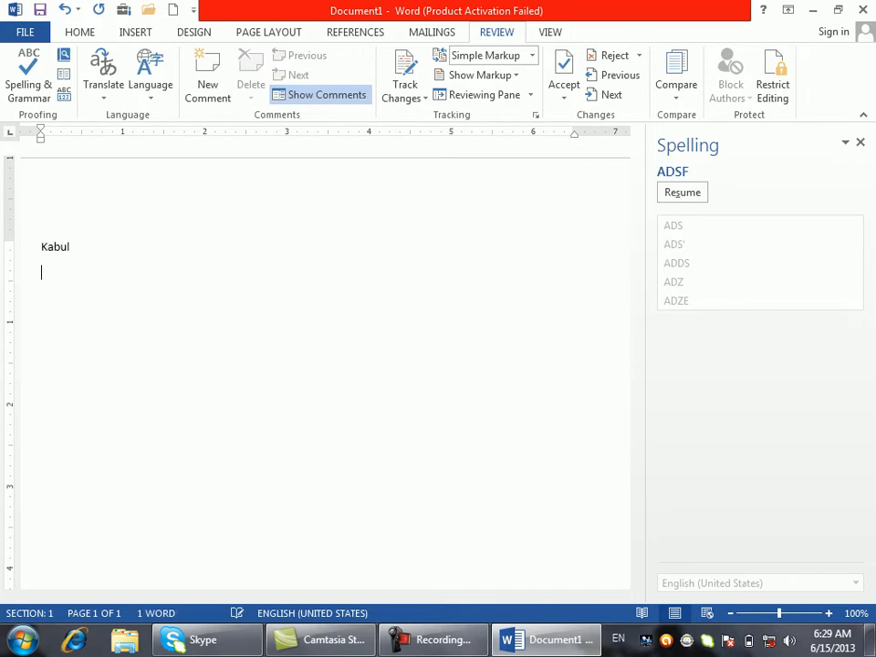
text(khost)
click(55, 273)
click(792, 192)
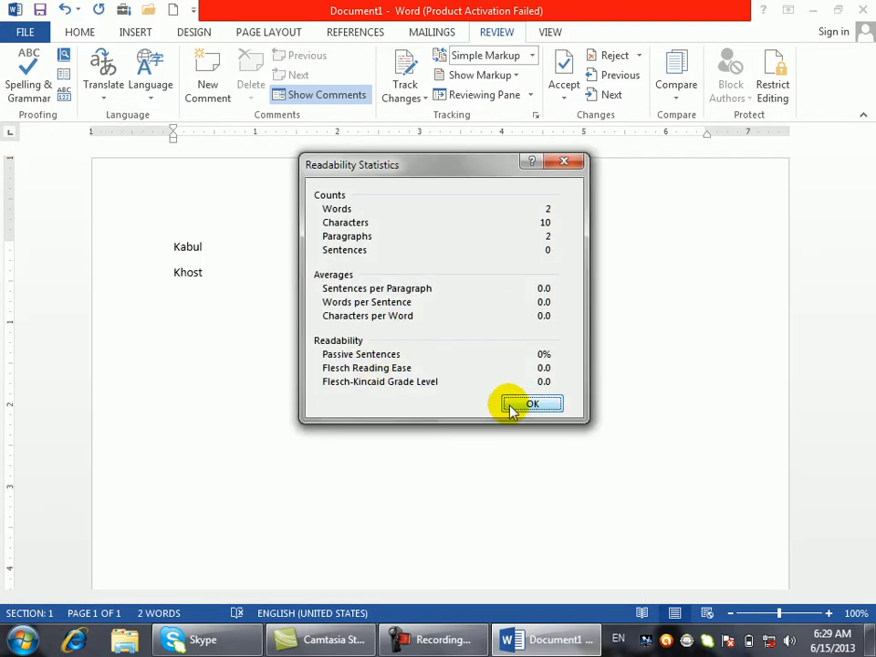
click(516, 402)
- Type khost on the empty third line and start a new line
click(283, 337)
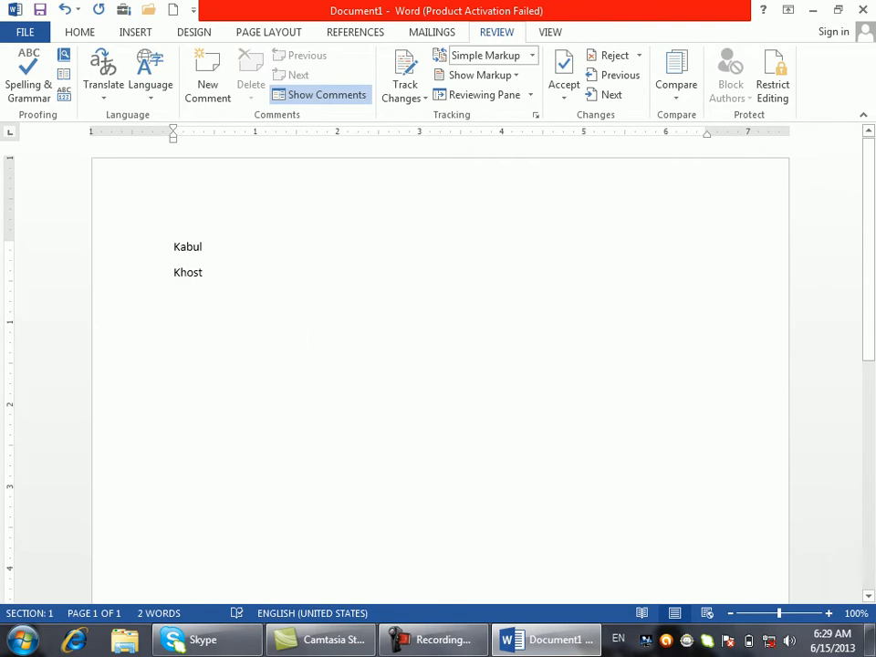
text(khost)
key(Return)
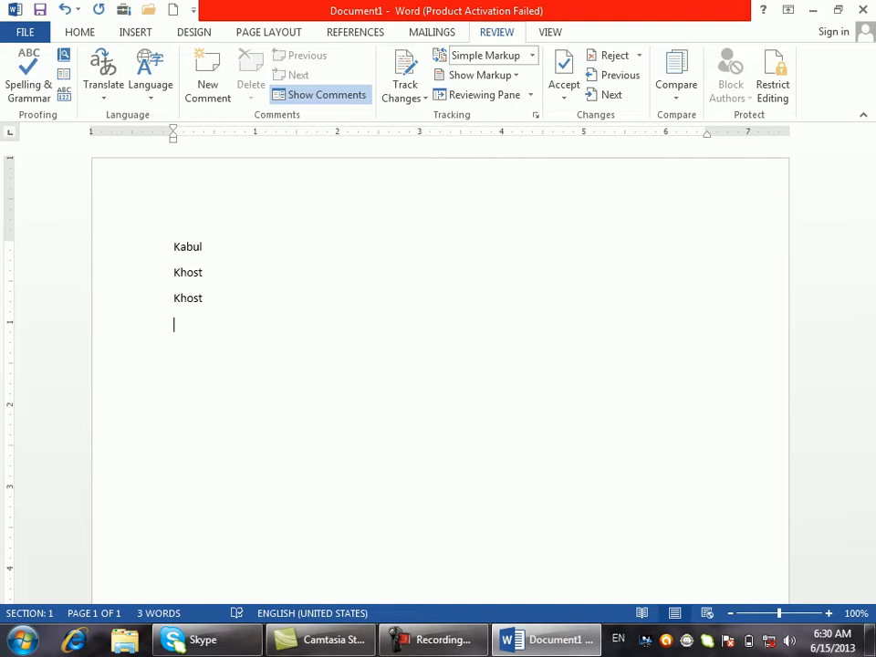
- Type Takhar on a new line and add it to the custom dictionary
text(Takhs)
key(BackSpace)
text(ar)
key(Return)
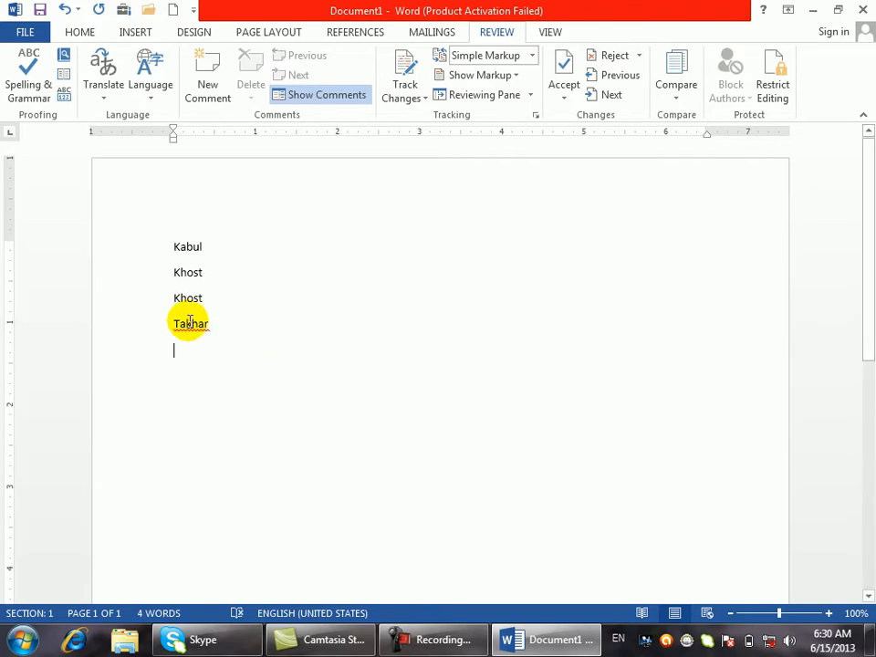
right_click(189, 322)
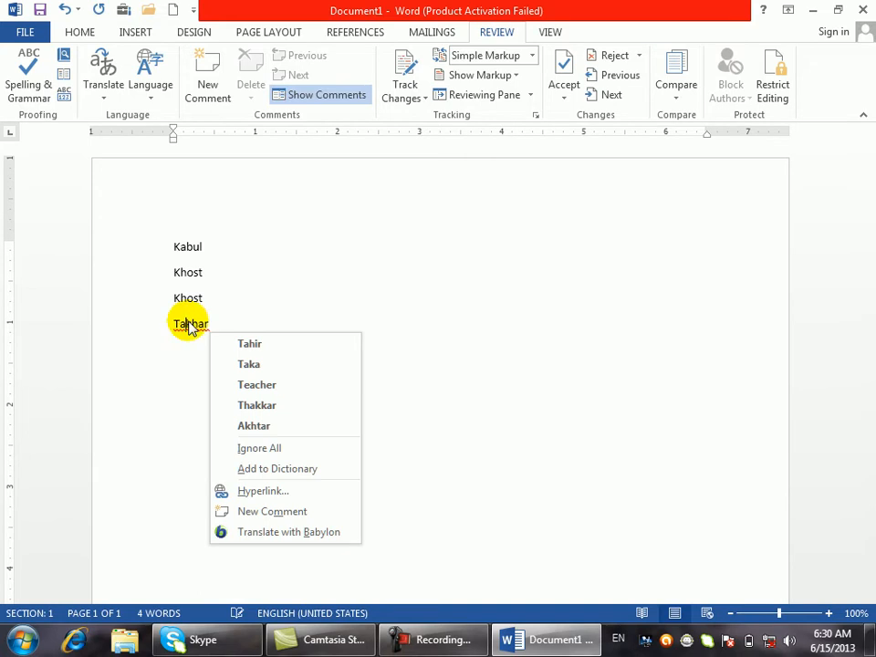
click(272, 469)
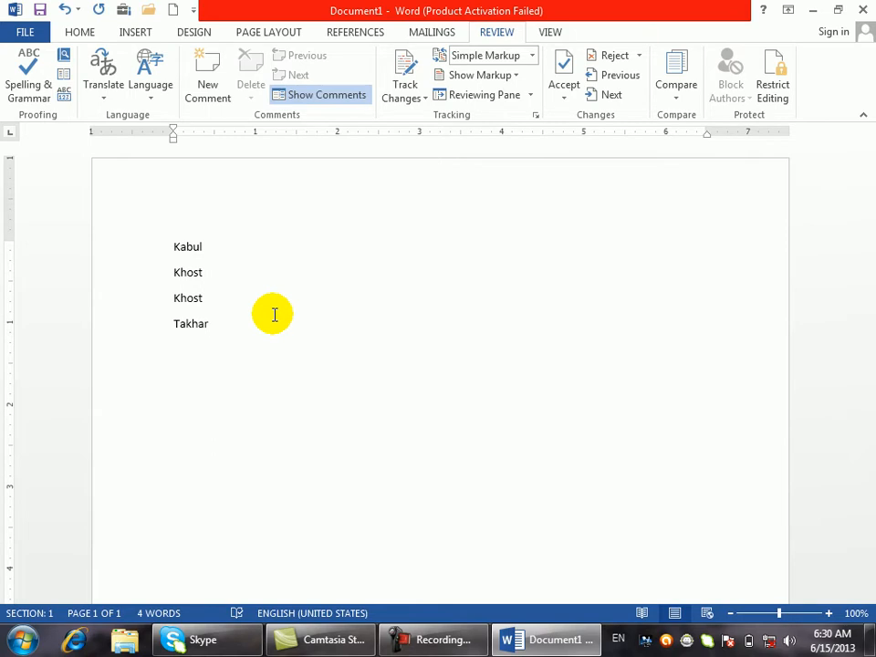
- Type Laghman on the next line
key(Return)
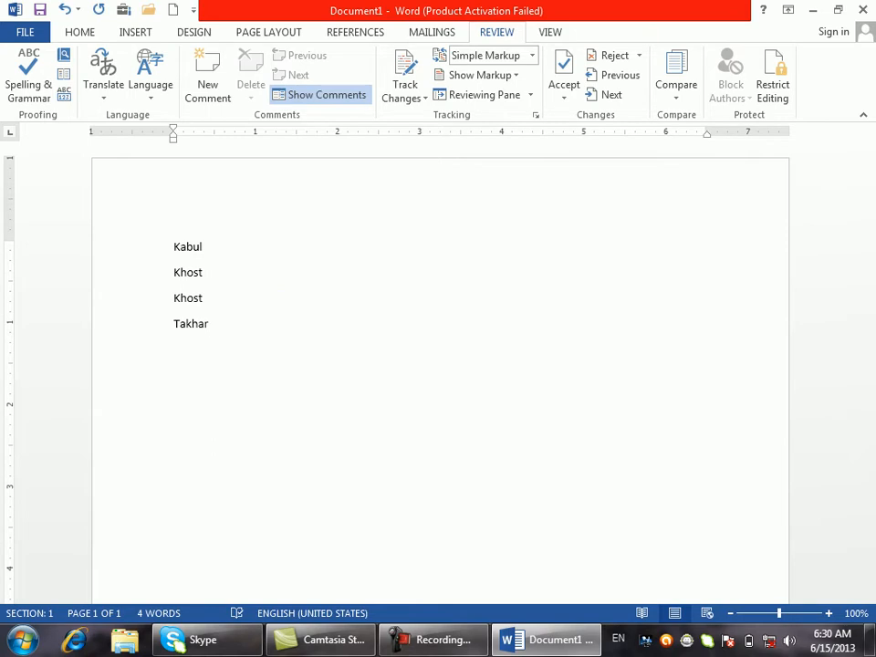
text(lanag)
key(BackSpace)
key(BackSpace)
text(gh)
key(BackSpace)
key(BackSpace)
key(BackSpace)
text(gh)
text(an)
key(BackSpace)
key(BackSpace)
key(BackSpace)
text(g)
key(BackSpace)
text(hman)
key(Return)
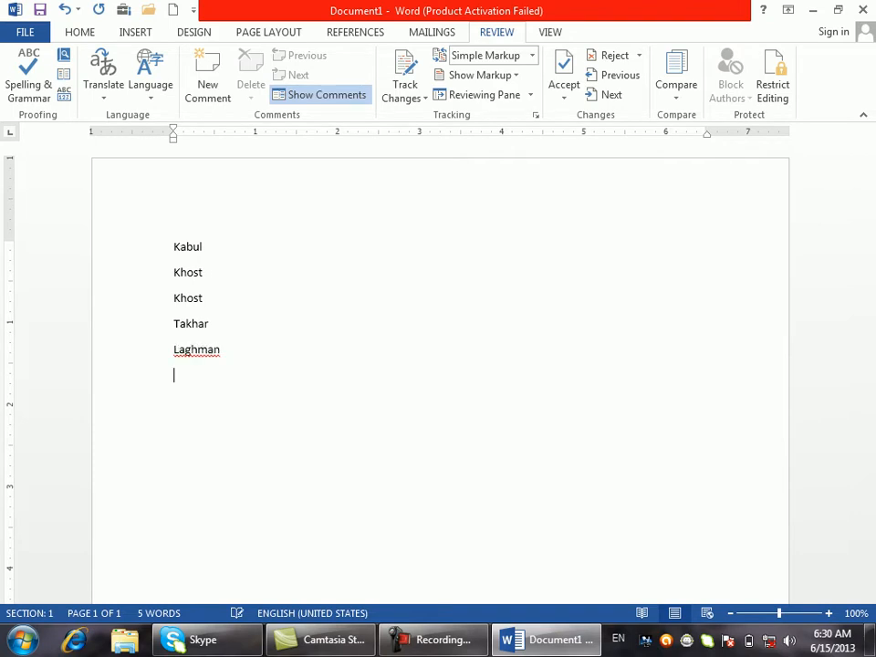
- Add Laghman to the custom dictionary from its right-click suggestions
right_click(197, 349)
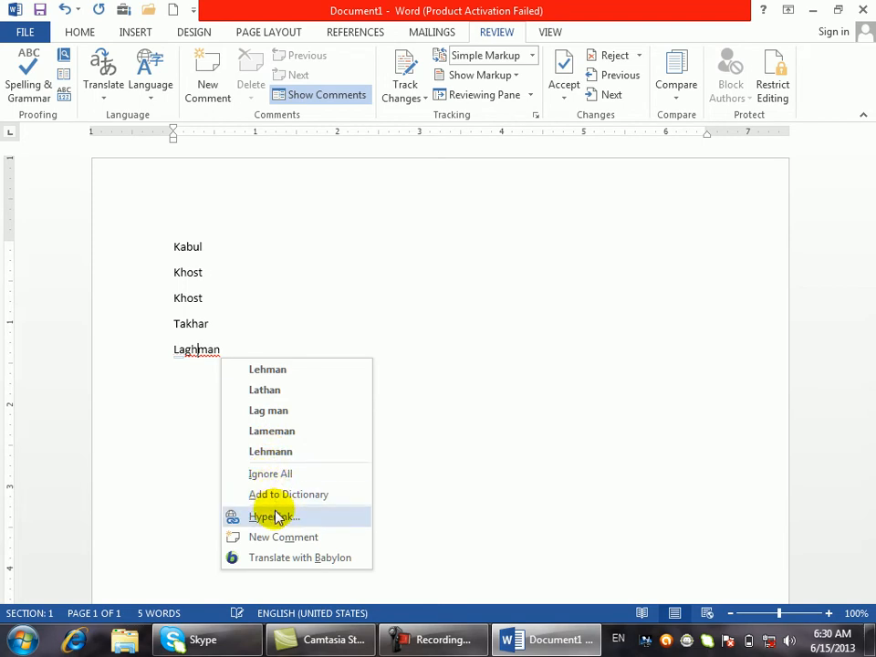
click(135, 284)
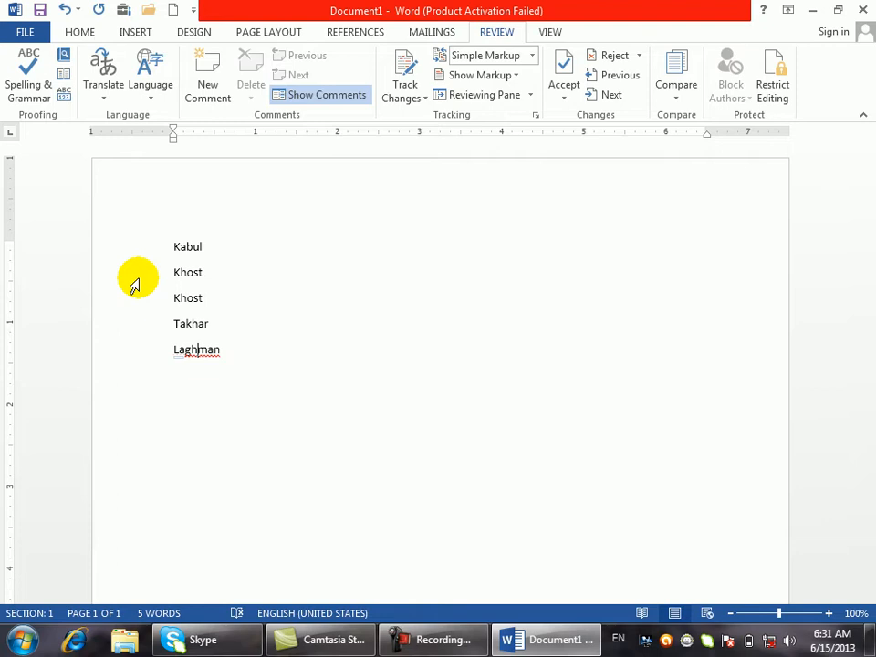
right_click(203, 357)
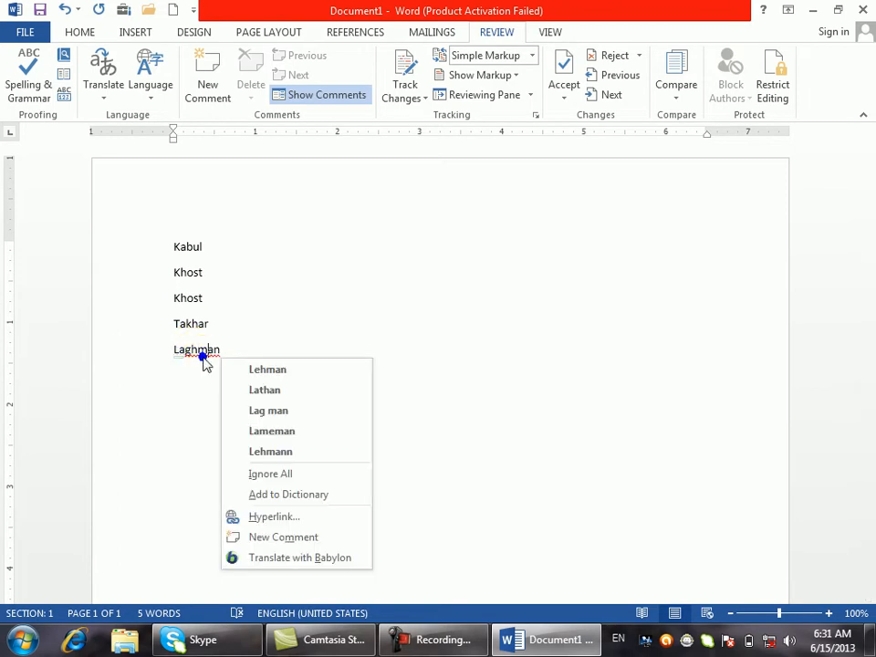
click(263, 494)
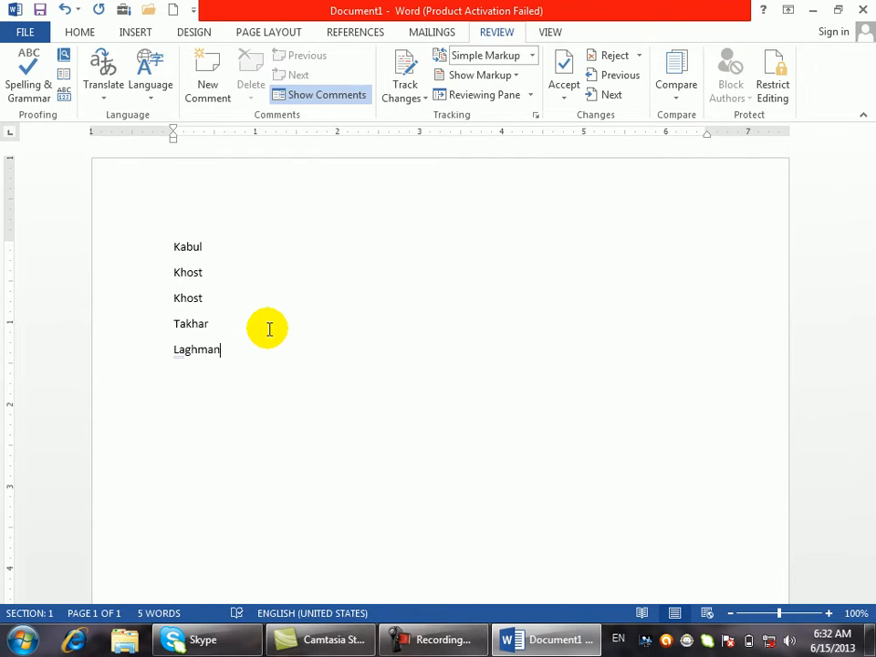
- Select all five lines (Kabul, Khost, Khost, Takhar, Laghman) with Ctrl+A
key(ctrl+a)
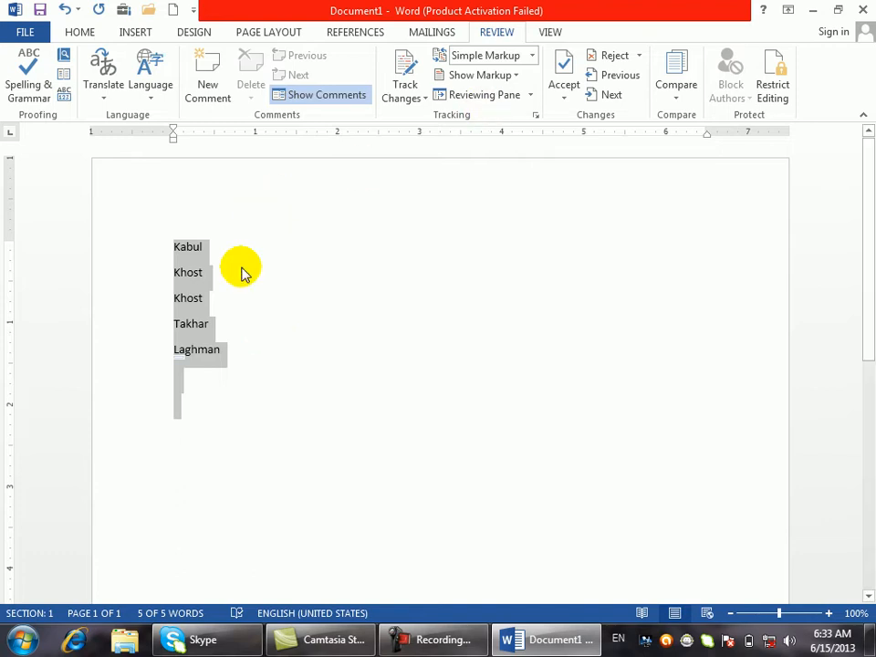
- Below Laghman, type Noor and a Khan line followed by nonsense words
click(252, 371)
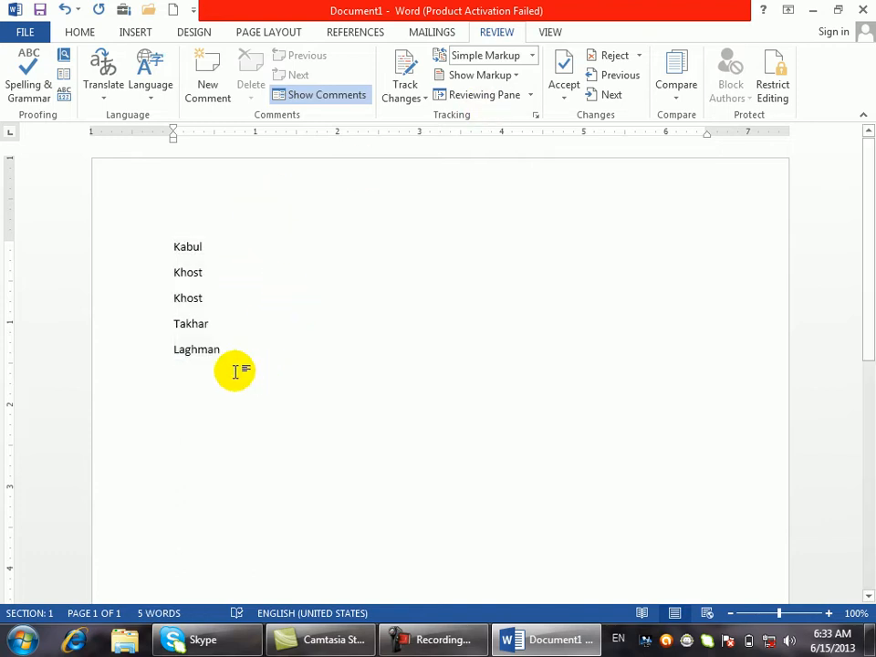
text(noor)
key(Return)
text(kn)
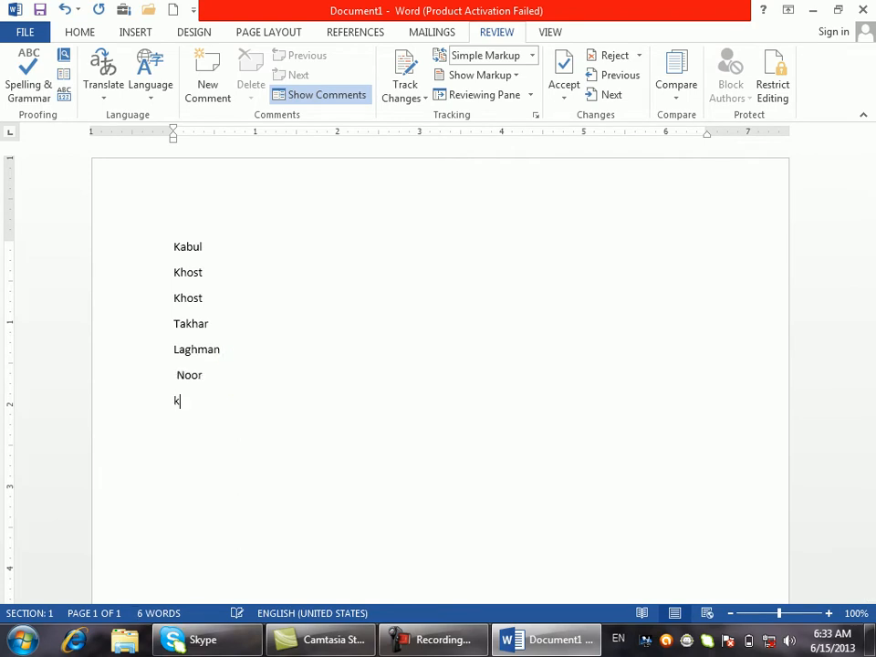
key(BackSpace)
text(hnag)
key(BackSpace)
key(BackSpace)
text(a)
key(BackSpace)
key(BackSpace)
text(an kdsjfksadjf asd)
- Add two more lines of gibberish words and start a spelling check with F7
key(Return)
text(fds)
key(Return)
text(f sdf jsadkf jasdfj asdkjf asdkjf kadsj fasdjf kajsd)
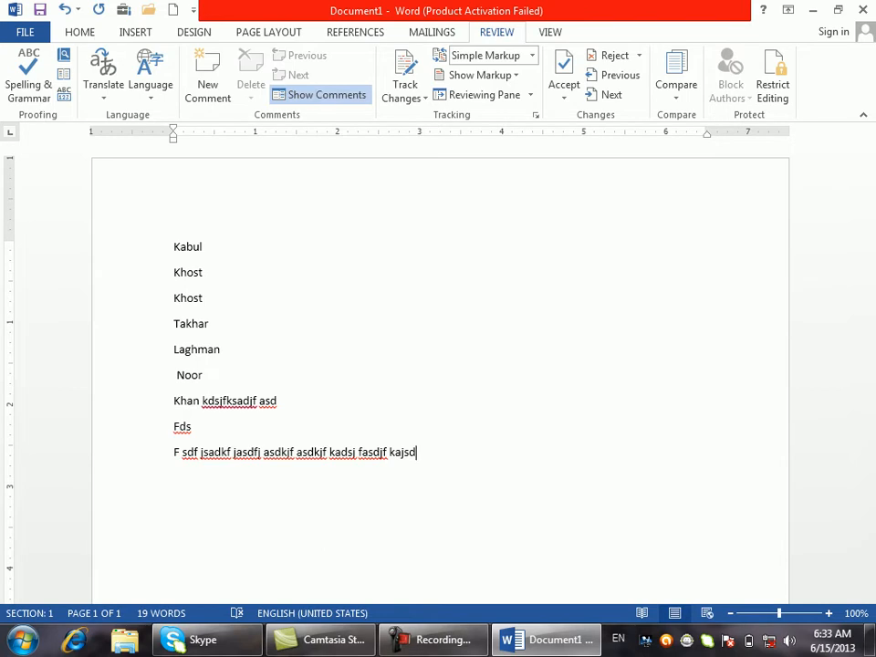
key(F7)
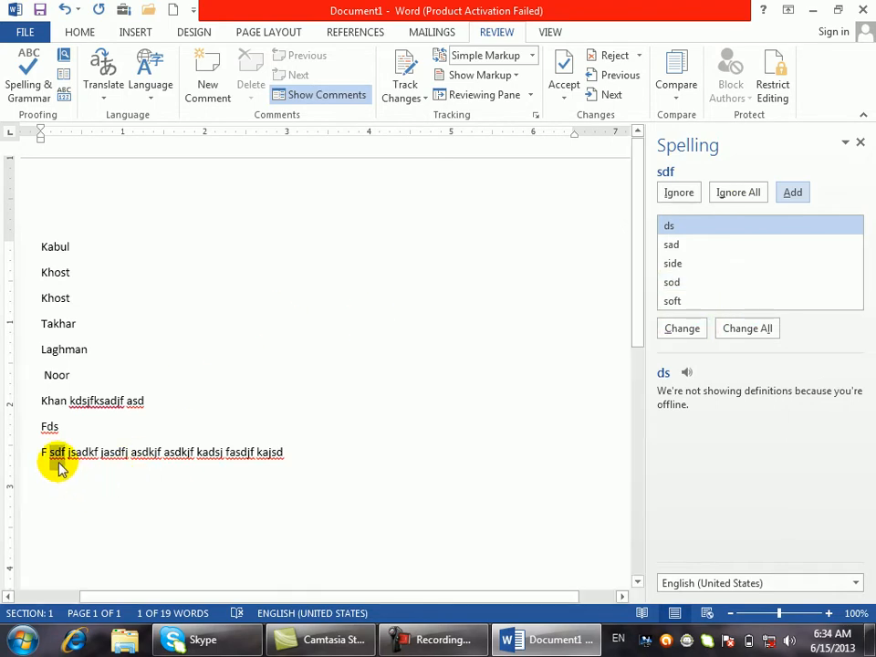
- Change sdf to sad and ignore jsadkf, jasdfj and both asdkjf
click(673, 246)
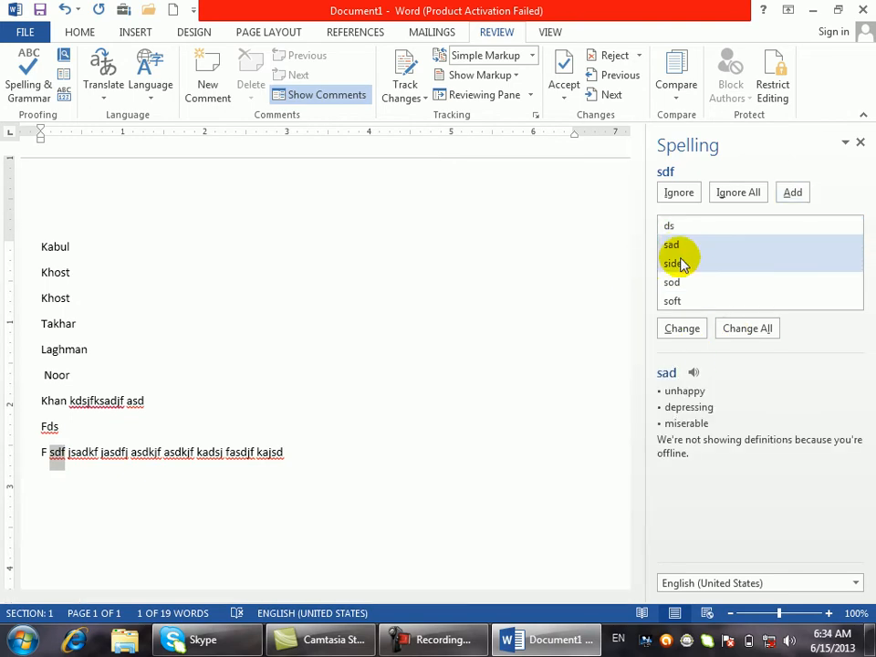
click(681, 328)
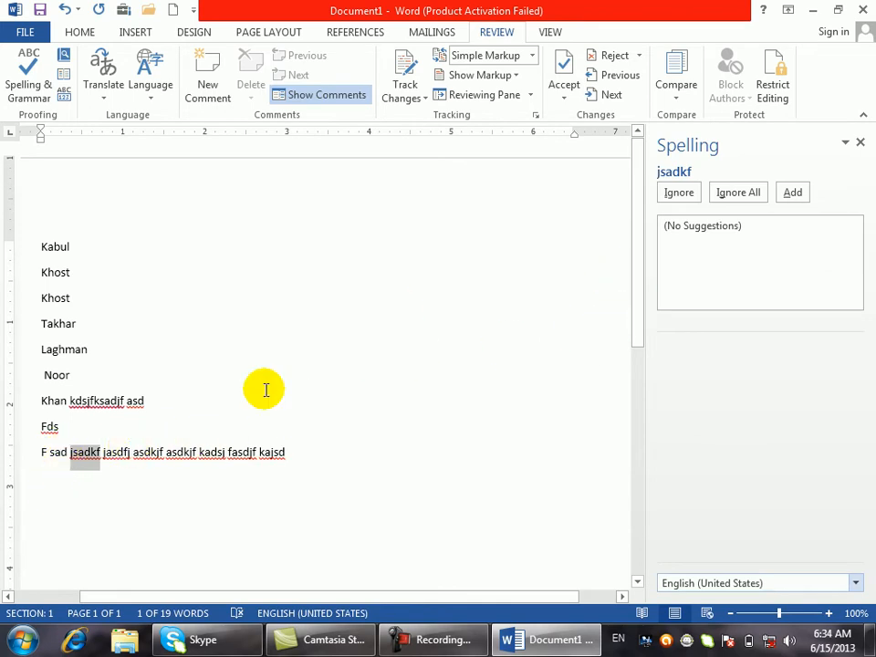
click(673, 193)
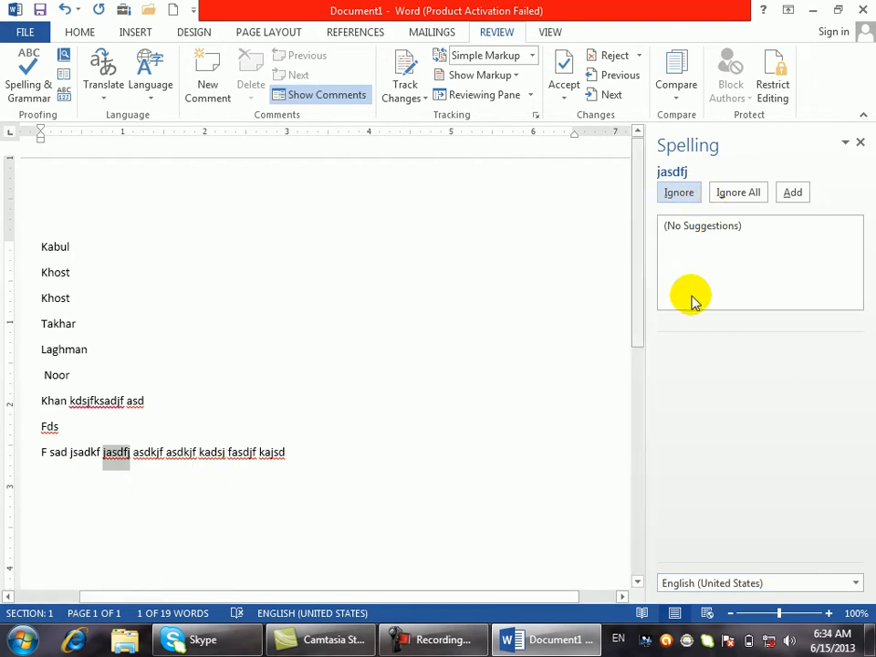
click(678, 194)
click(678, 193)
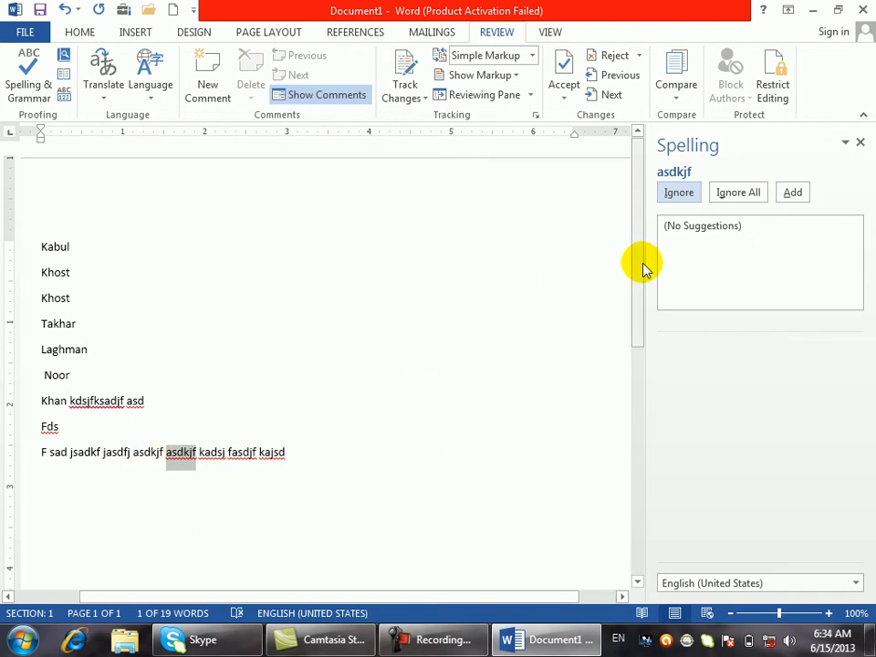
click(689, 193)
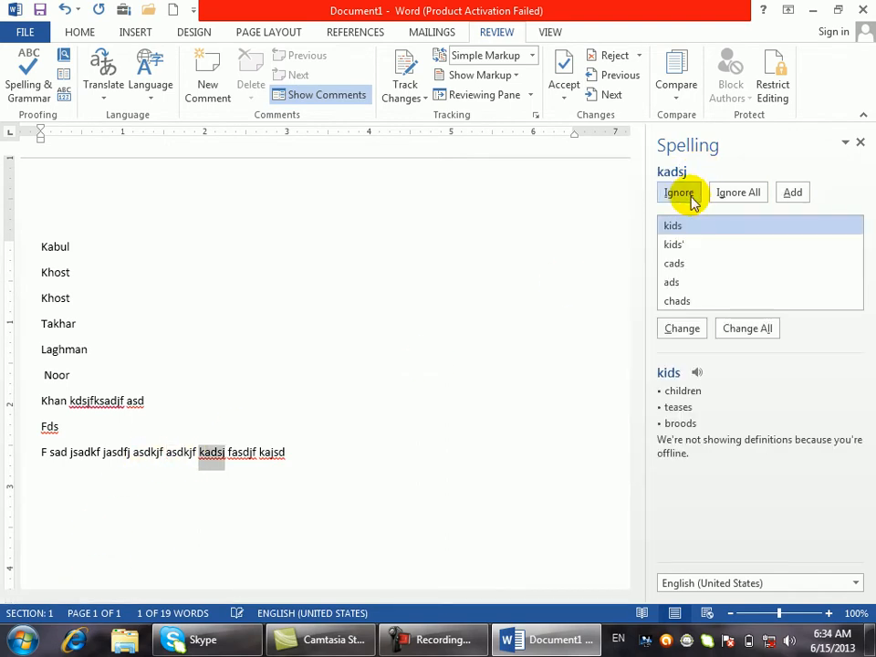
- Replace every kadsj with ads and resume the spelling check
click(690, 262)
click(691, 284)
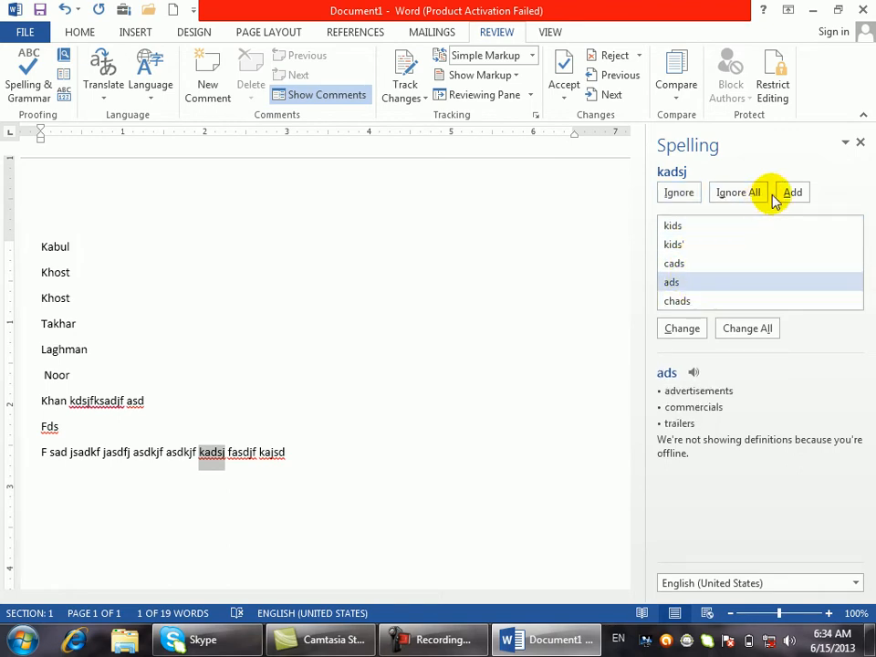
click(747, 329)
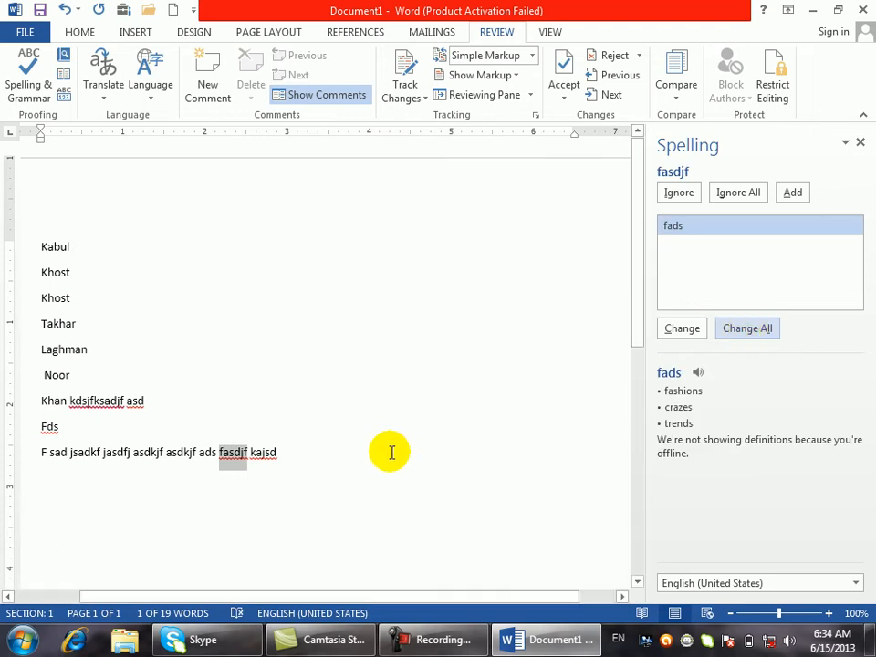
click(206, 456)
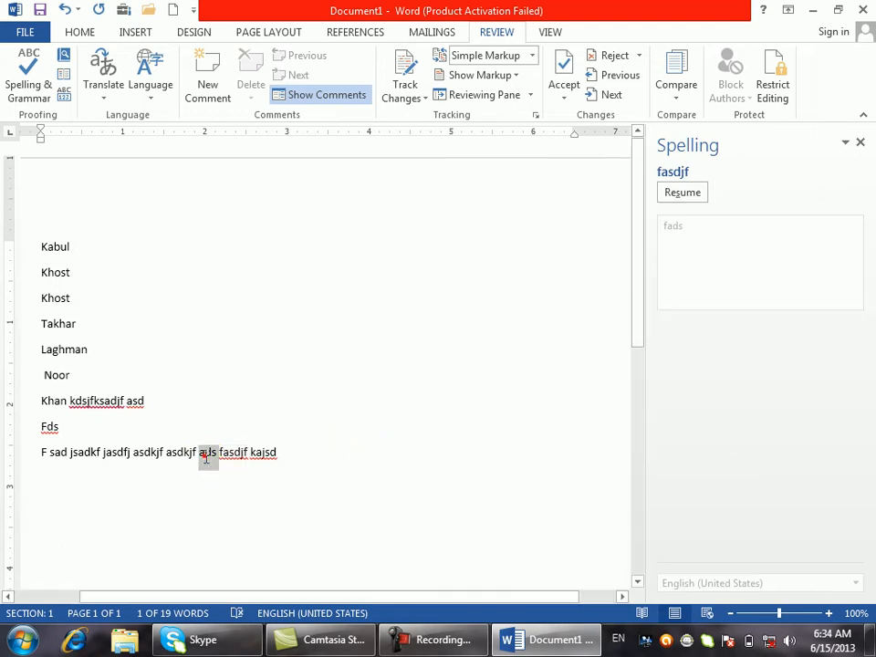
click(243, 464)
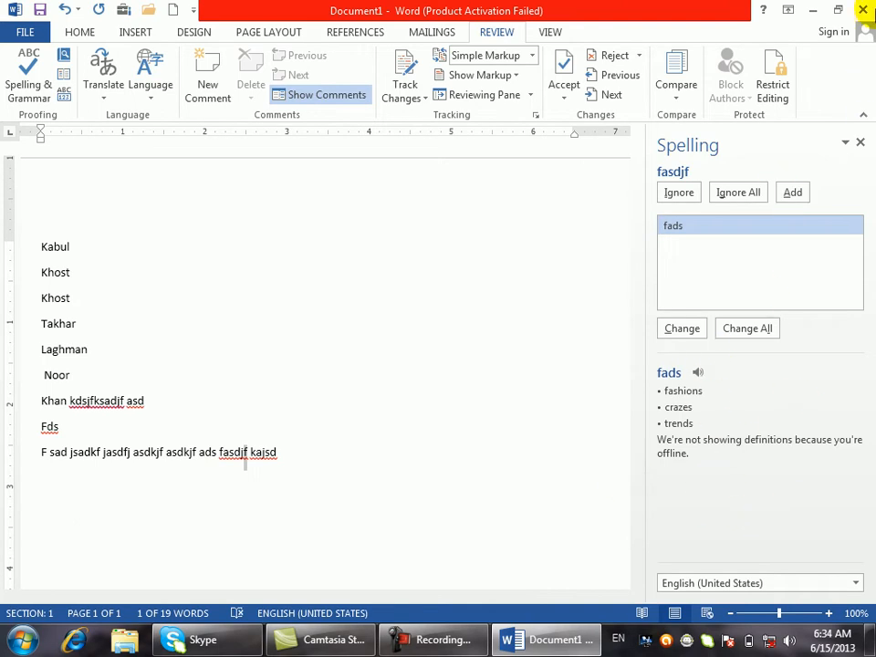
- End the spelling check and delete all nine lines of text
click(860, 142)
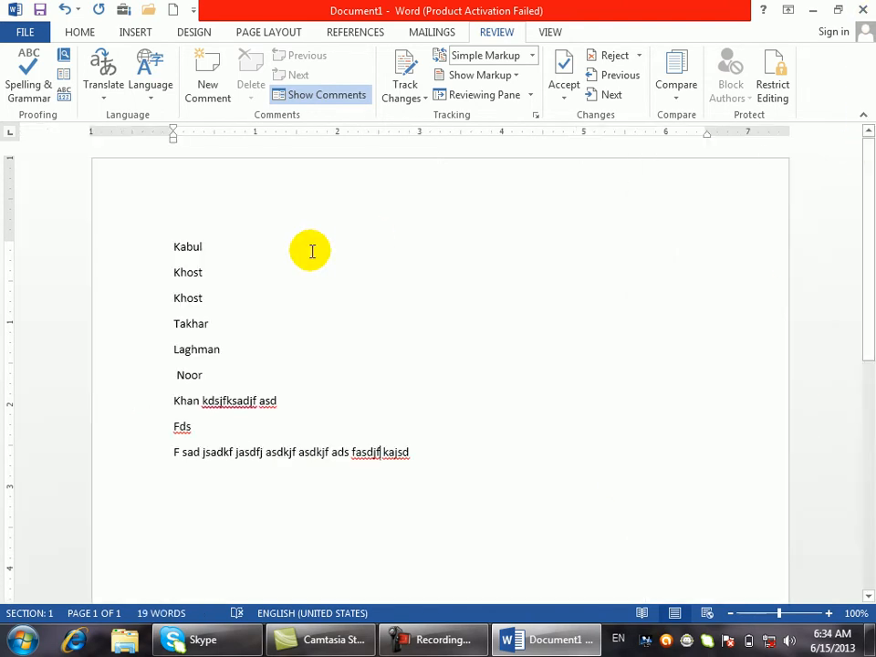
drag(522, 454, 5, 80)
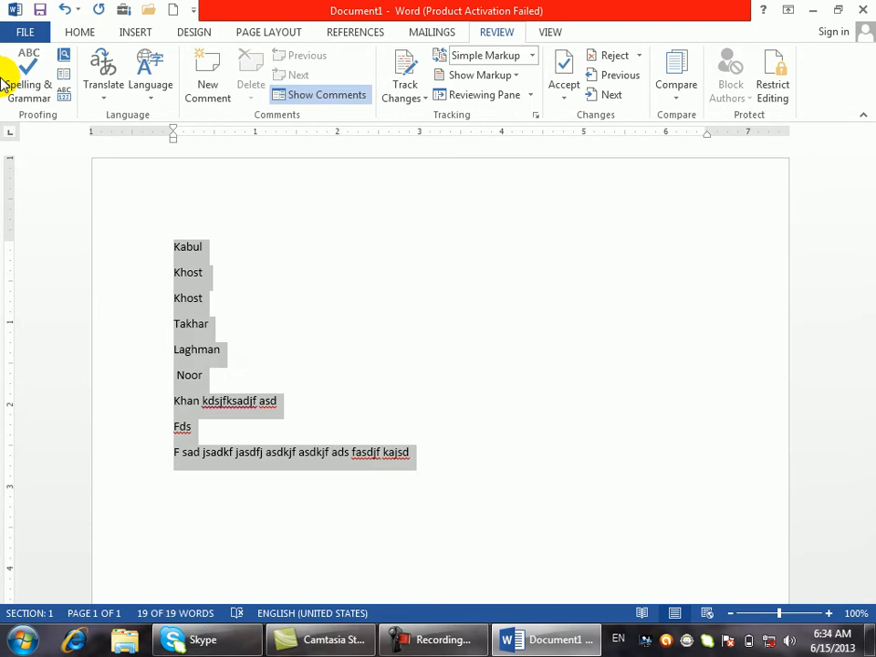
key(Delete)
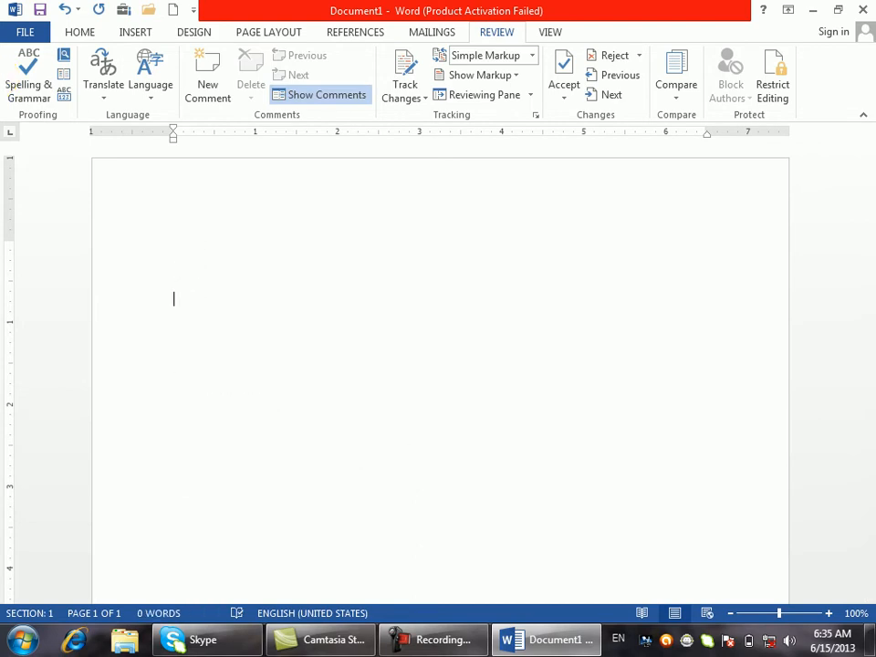
- Type the test sentence 'That is is khan gul Village'
text(thi)
key(BackSpace)
text(at is is khan )
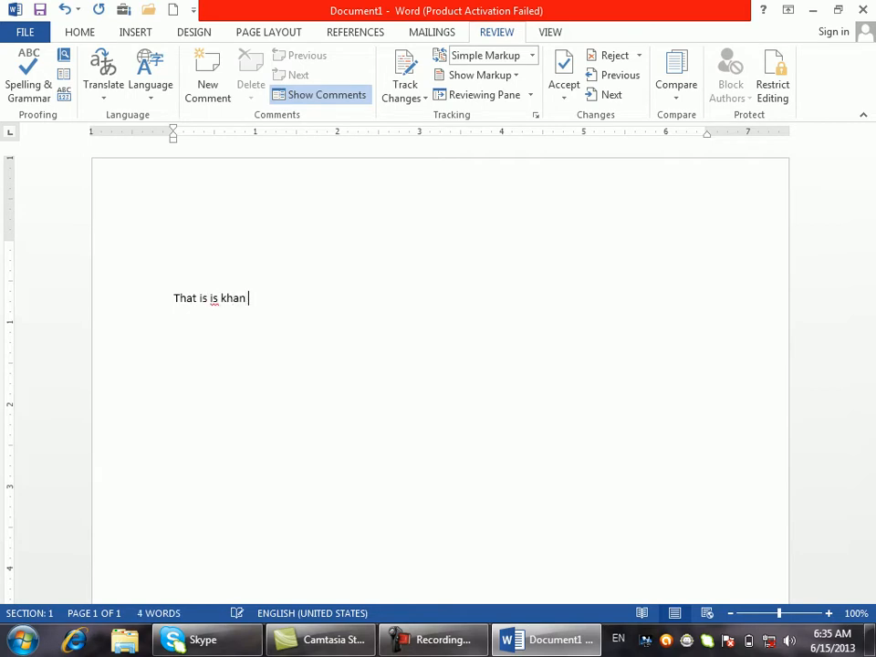
text(gul )
text(wa)
key(BackSpace)
key(BackSpace)
text(Vallige)
key(BackSpace)
key(BackSpace)
key(BackSpace)
key(BackSpace)
key(BackSpace)
key(BackSpace)
text(illage)
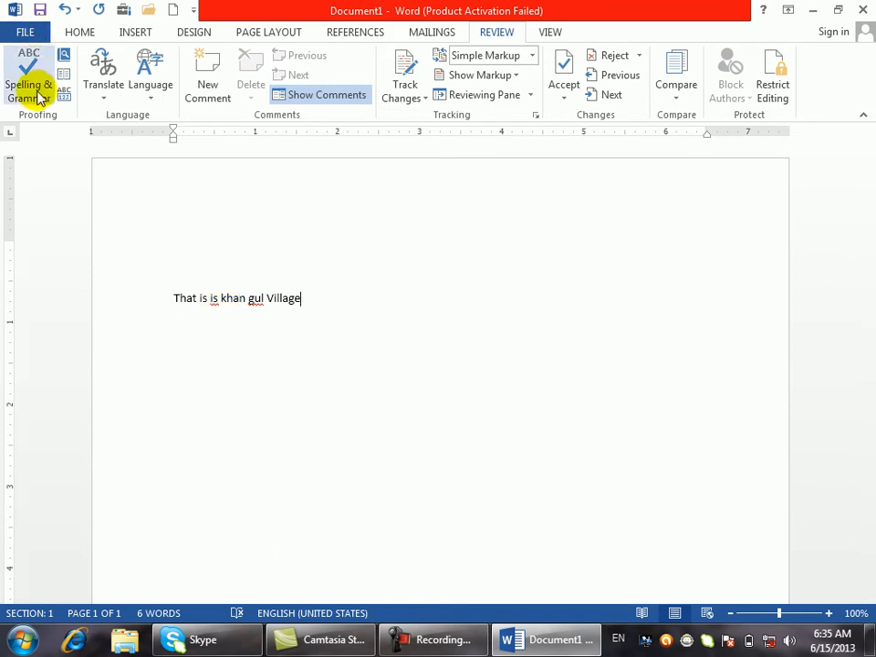
- Uncheck 'Flag repeated words' in Word's Proofing options and apply
click(27, 35)
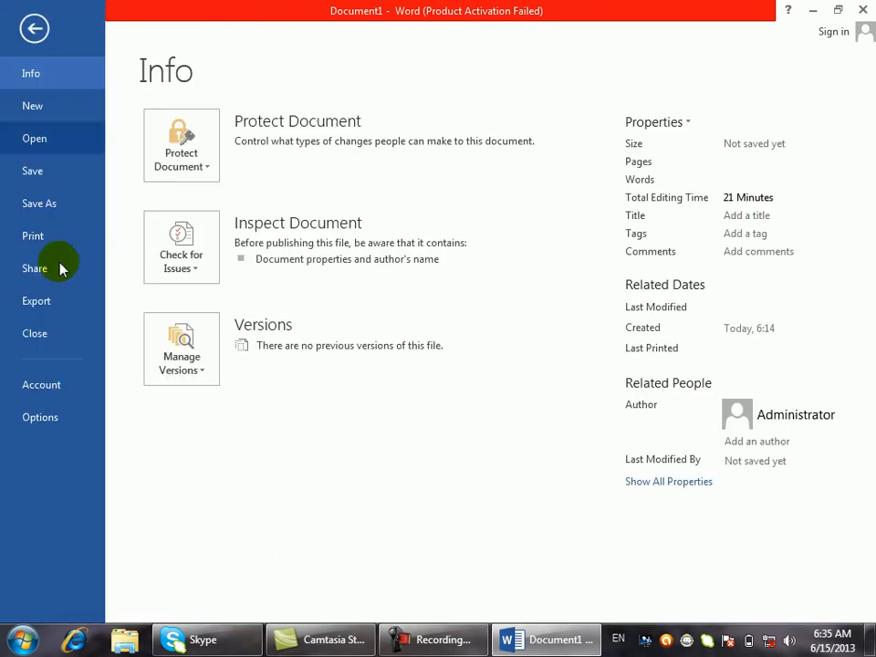
click(41, 417)
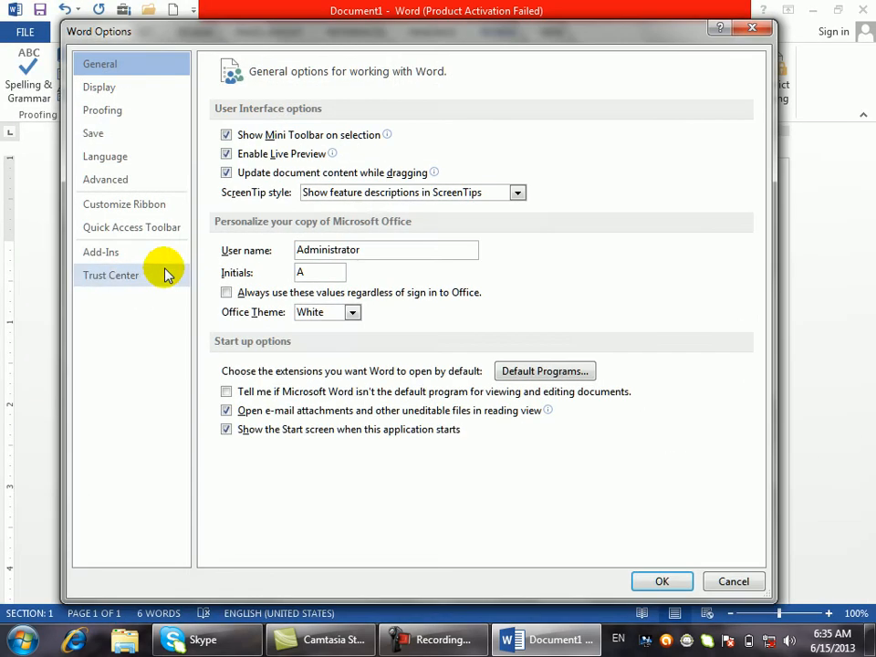
click(99, 109)
click(224, 254)
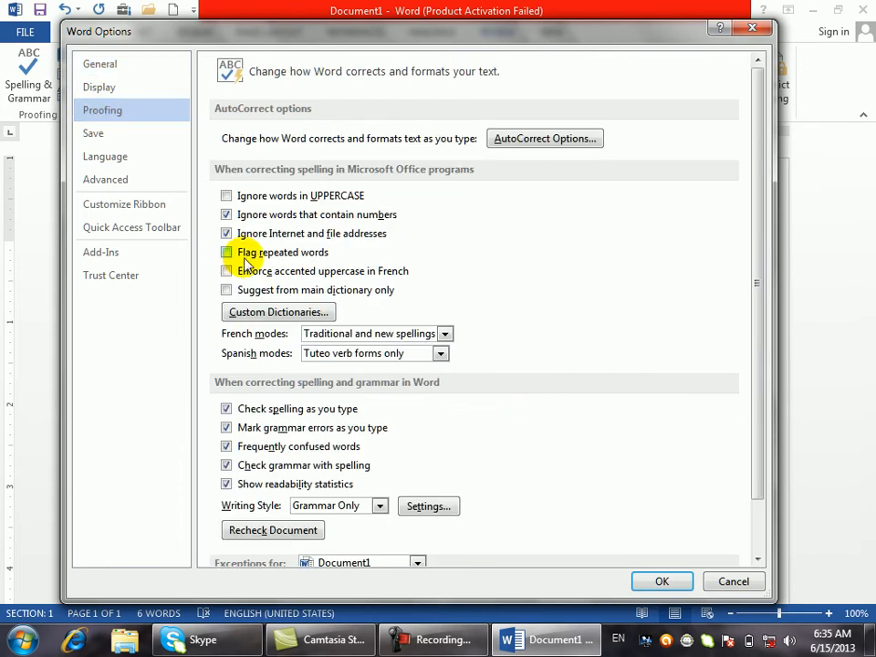
click(662, 581)
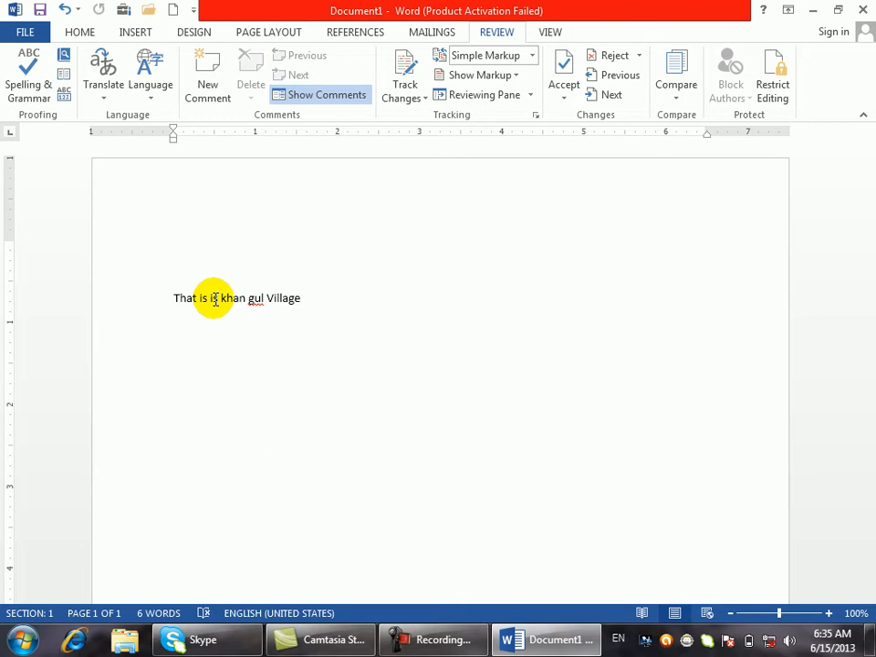
- Erase the test sentence and remaining blank lines so the page is empty
key(ctrl+BackSpace)
key(ctrl+BackSpace)
key(ctrl+BackSpace)
key(ctrl+BackSpace)
key(ctrl+BackSpace)
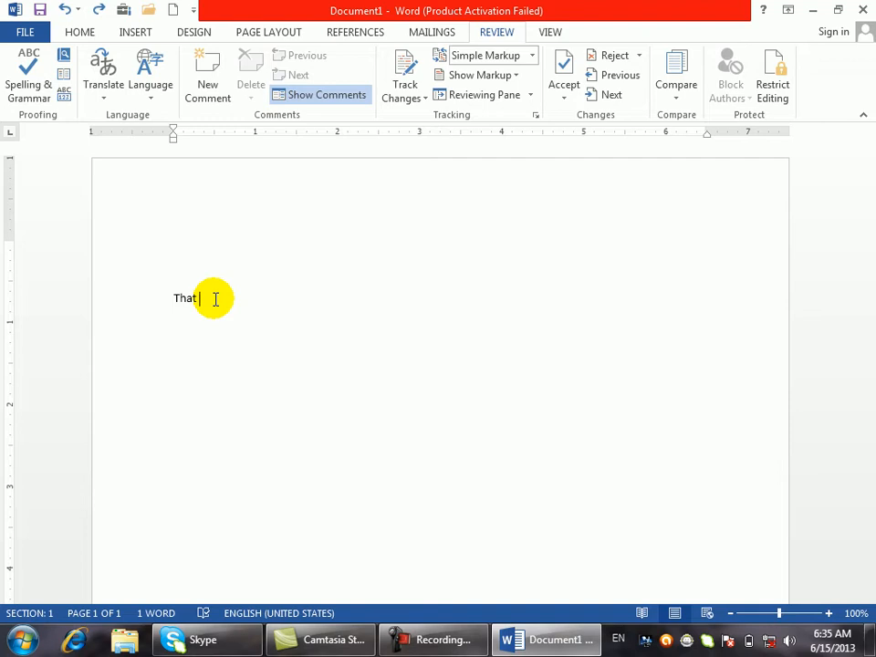
drag(239, 294, 118, 254)
key(BackSpace)
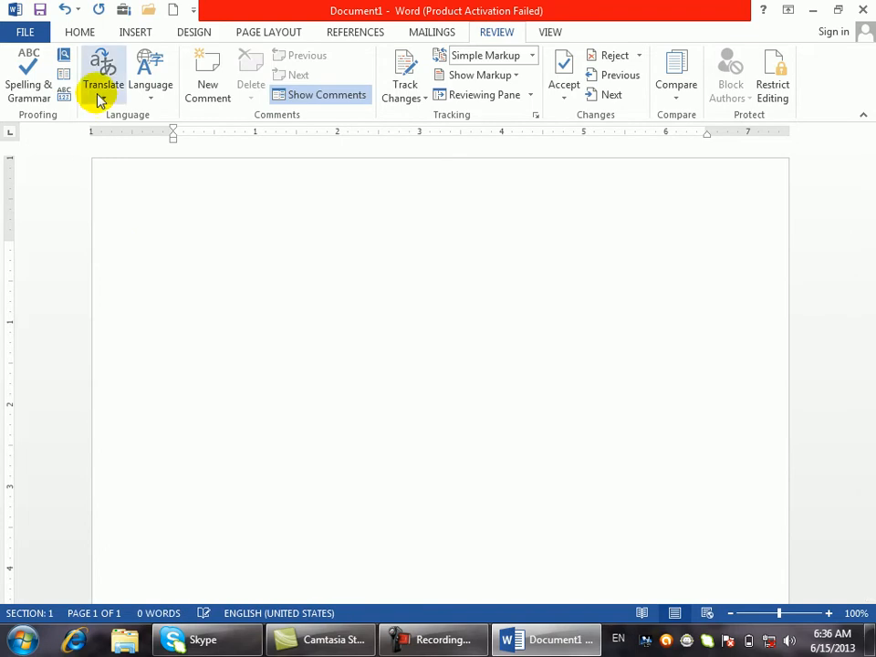
- Run Spelling & Grammar on the empty document and dismiss the completion message
click(15, 102)
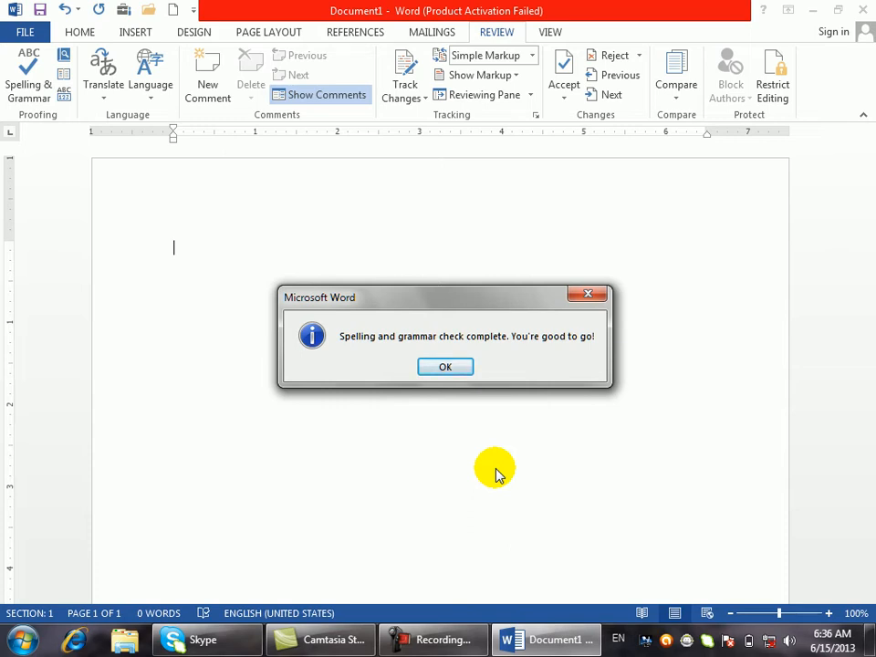
click(446, 368)
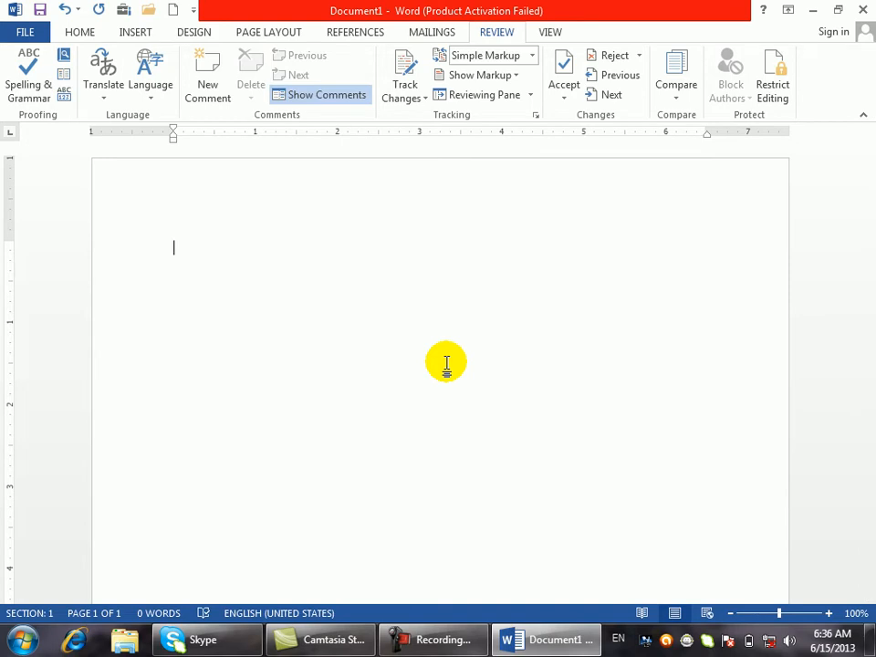
click(7, 7)
- Open the CUSTOM.DIC word list via Proofing's Custom Dictionaries
click(130, 161)
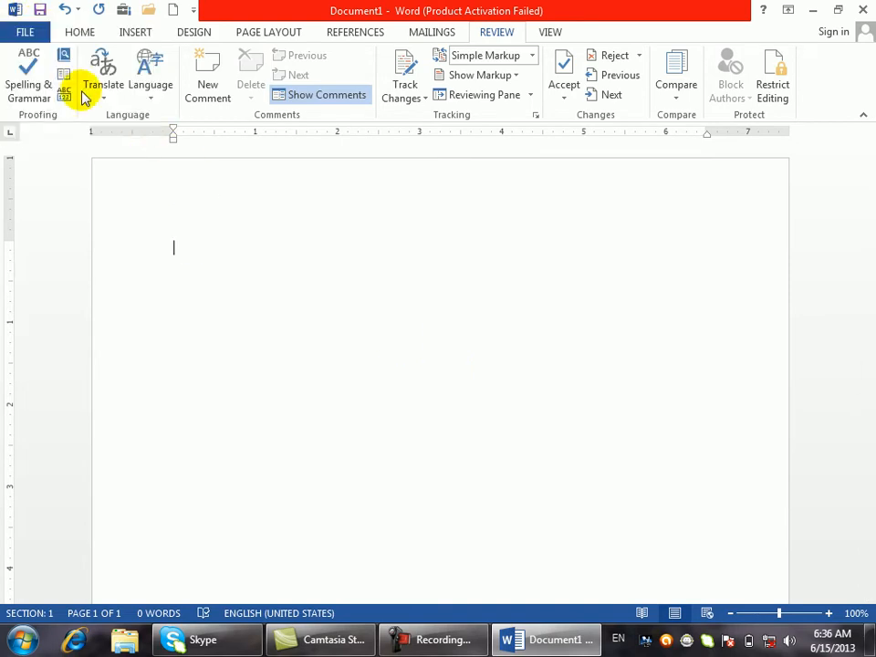
click(20, 32)
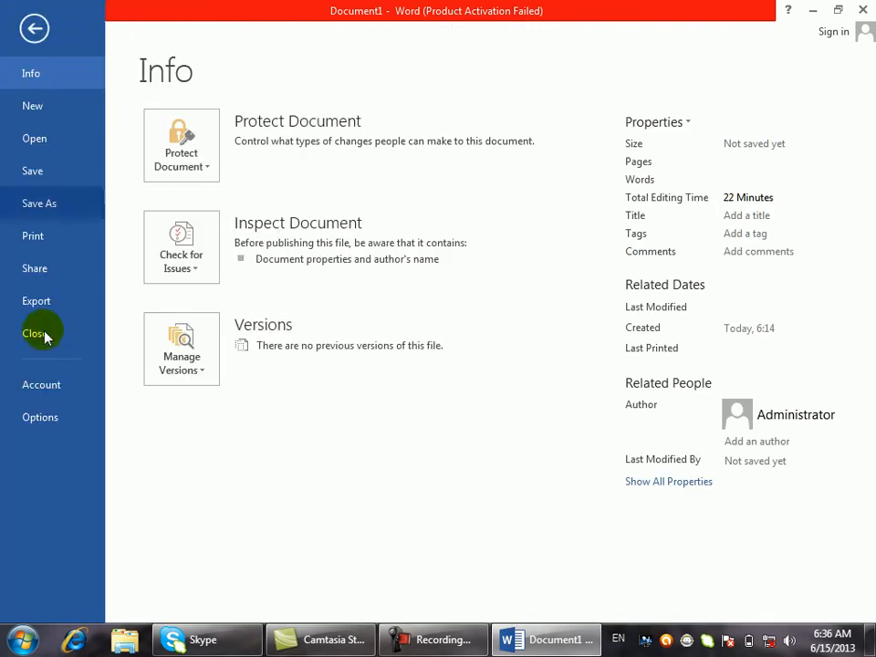
click(44, 416)
click(108, 109)
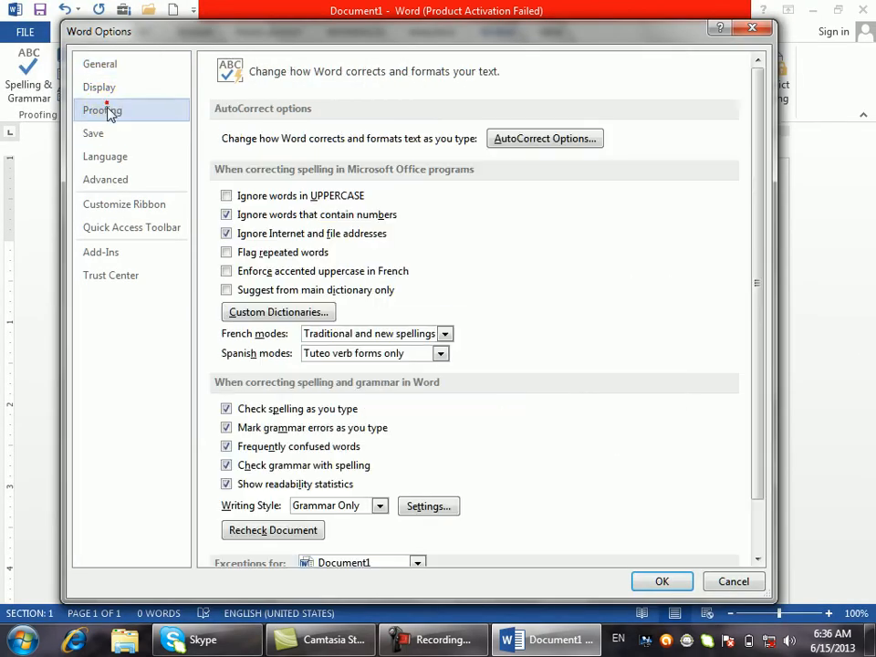
click(282, 308)
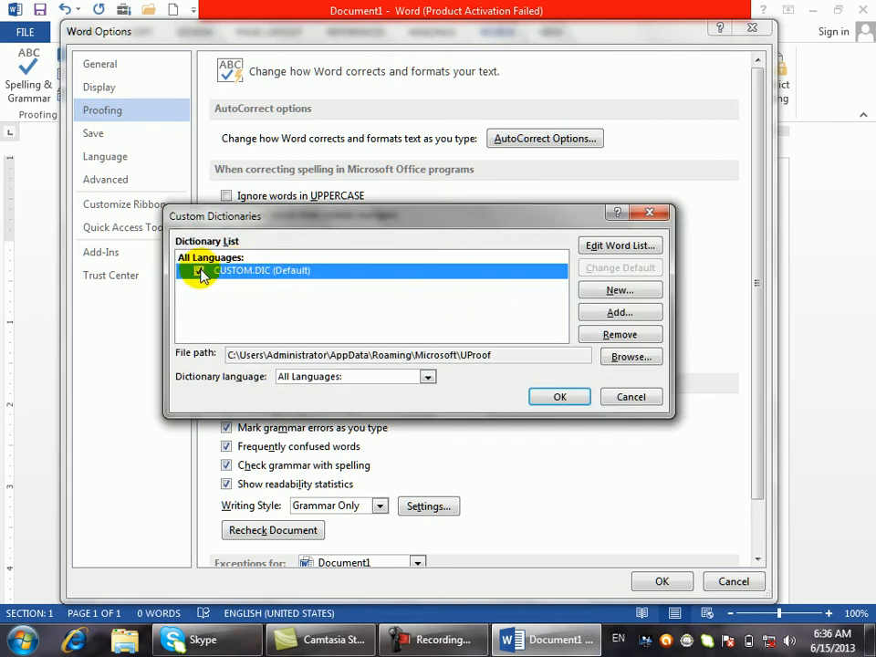
click(620, 247)
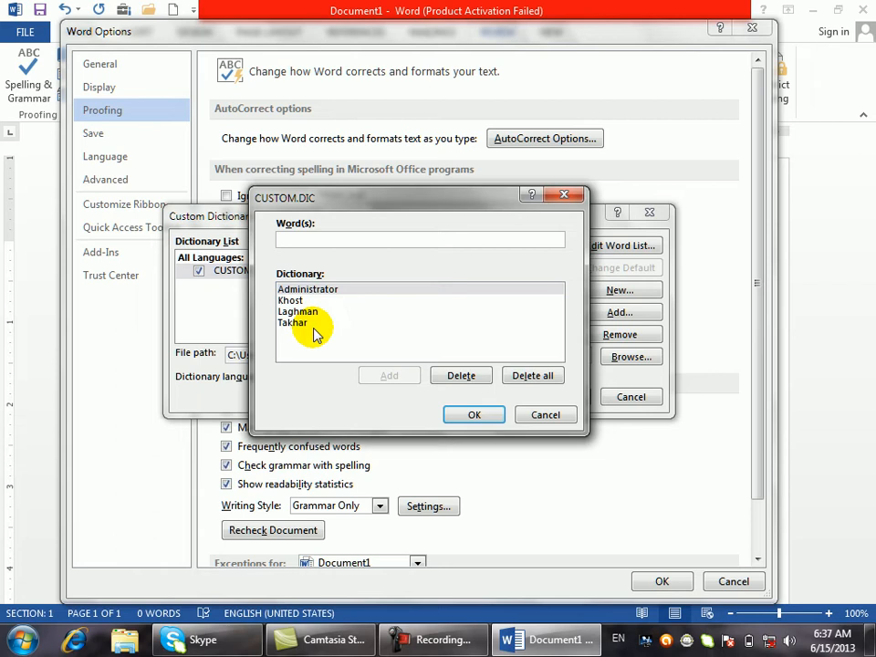
- Add Tagab and kapisa to CUSTOM.DIC and close all the option dialogs
click(326, 236)
text(Tagab)
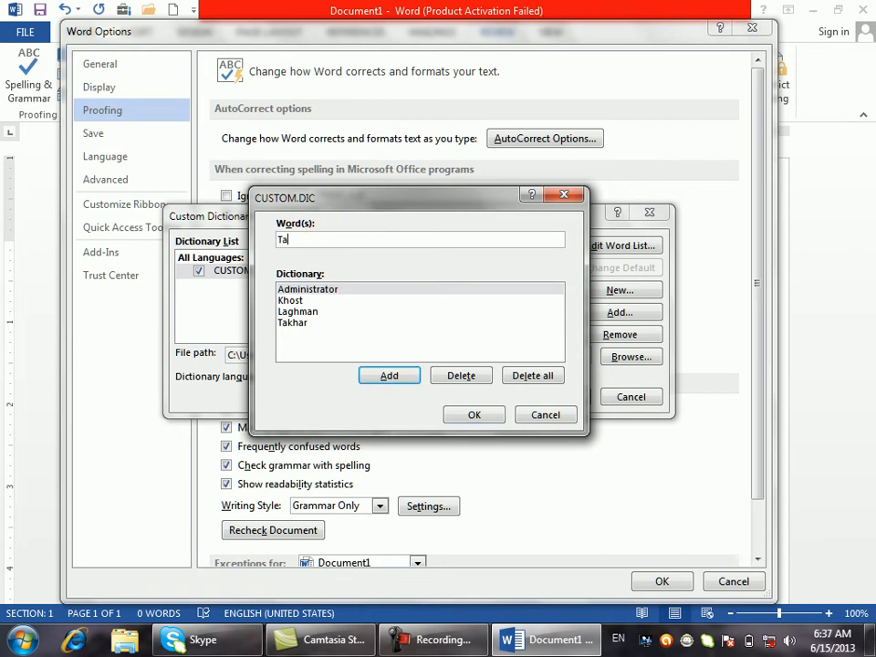
click(401, 378)
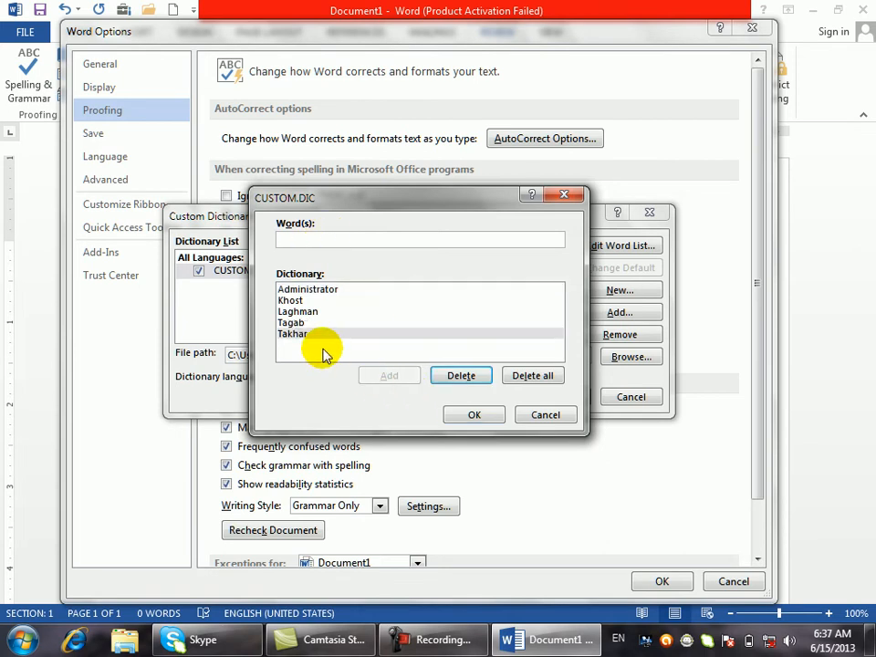
click(342, 237)
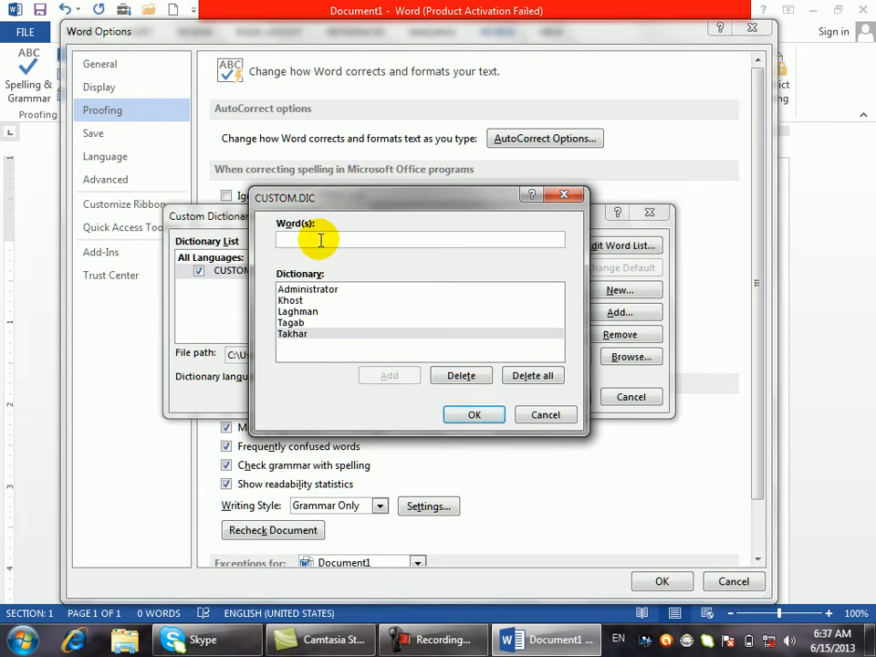
text(kapi)
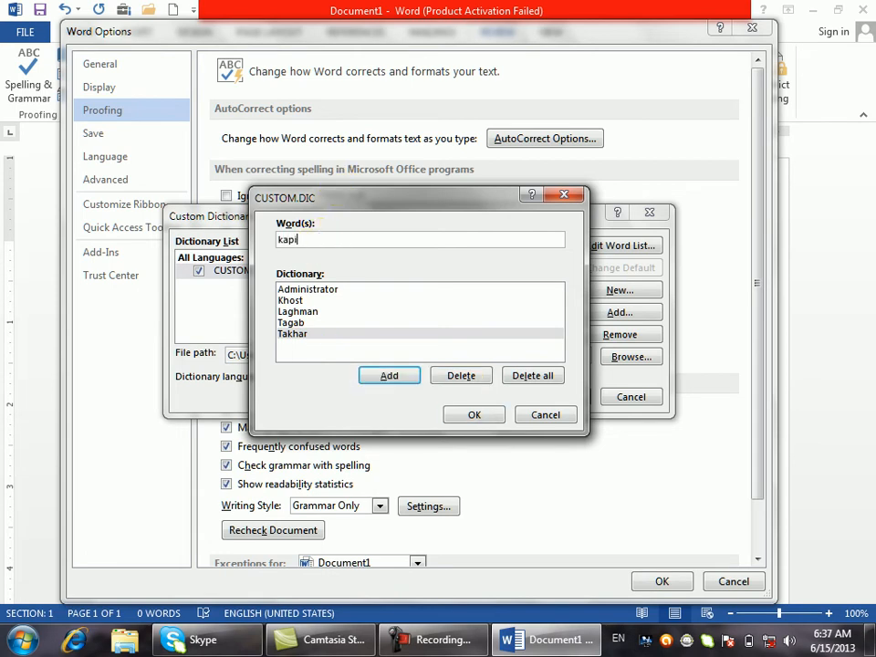
text(sa)
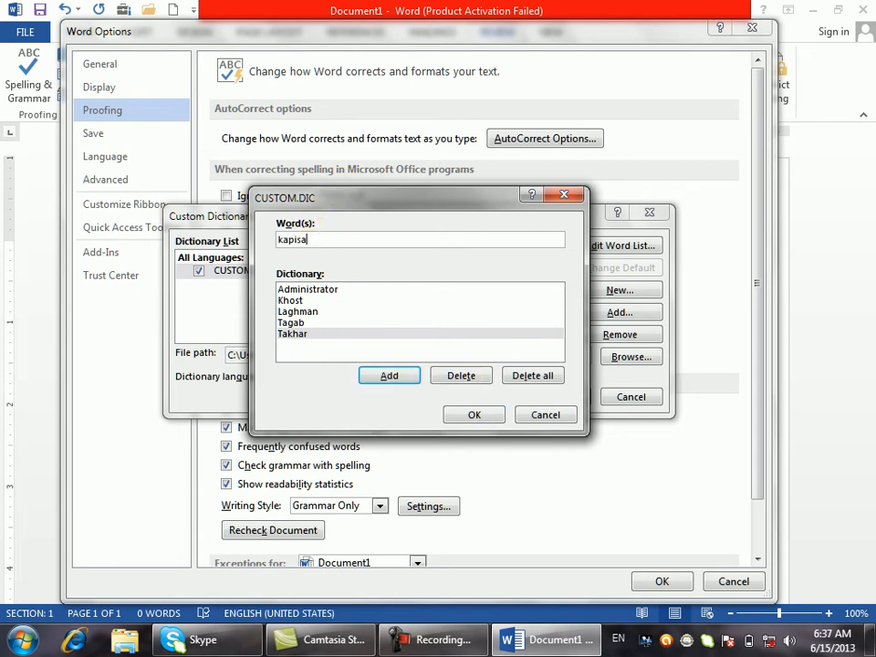
click(391, 374)
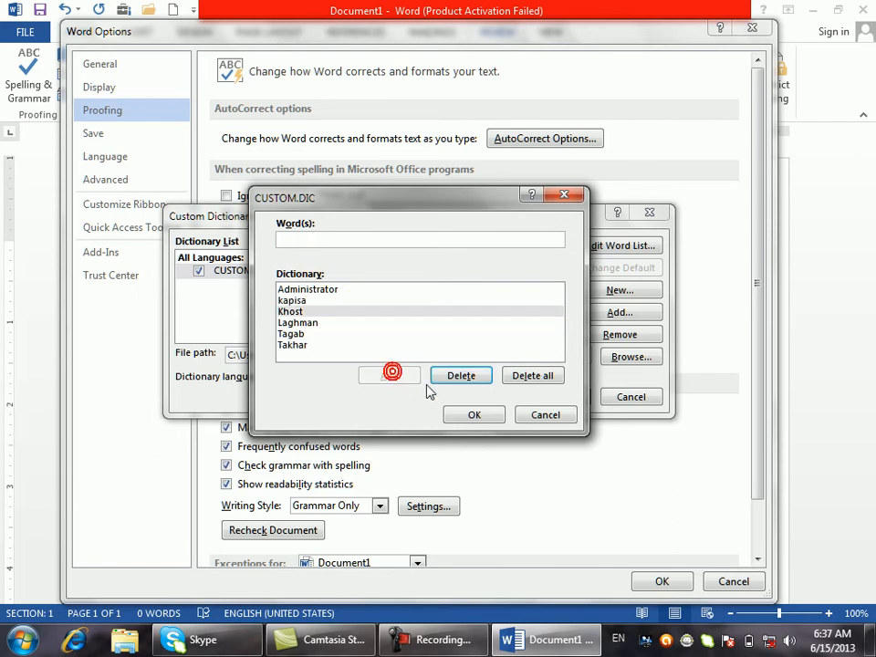
click(475, 416)
click(559, 400)
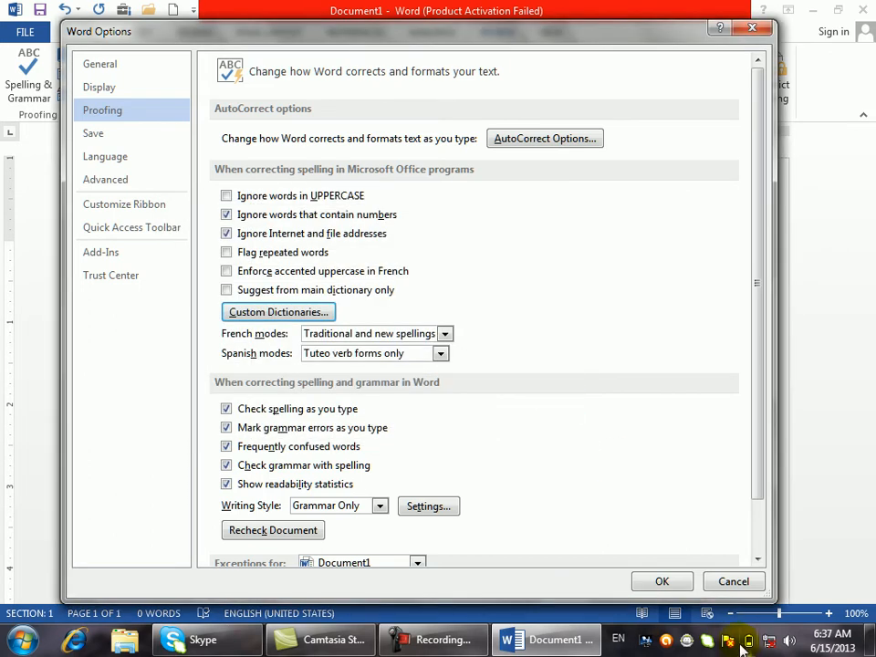
click(663, 581)
- Type Kapisa, Tagab and Bagh raees on separate lines
text(k)
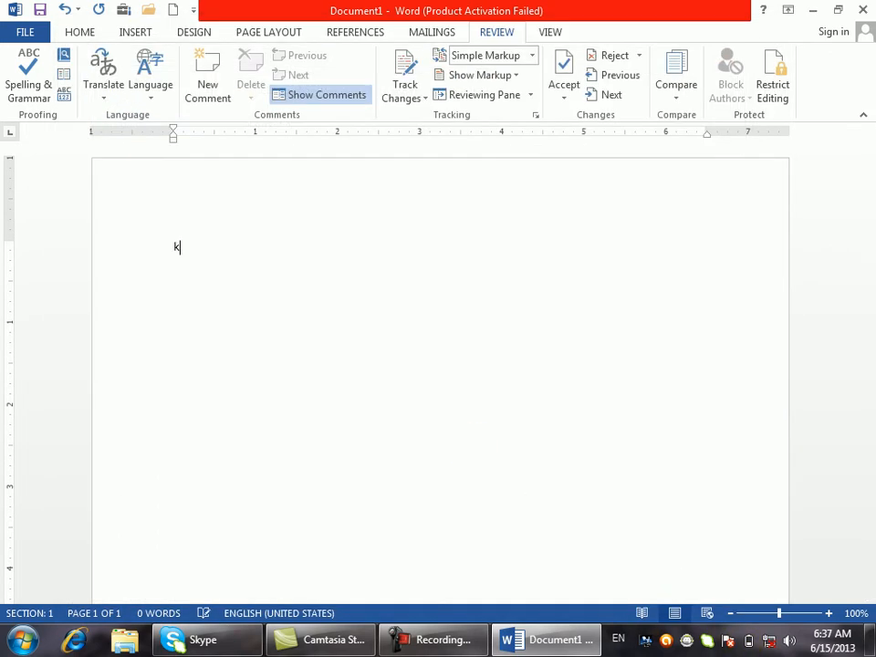
text(abisa)
key(Return)
text(tagab)
key(Return)
text(hu)
key(BackSpace)
key(BackSpace)
text(bah)
key(BackSpace)
text(gh raees)
key(Return)
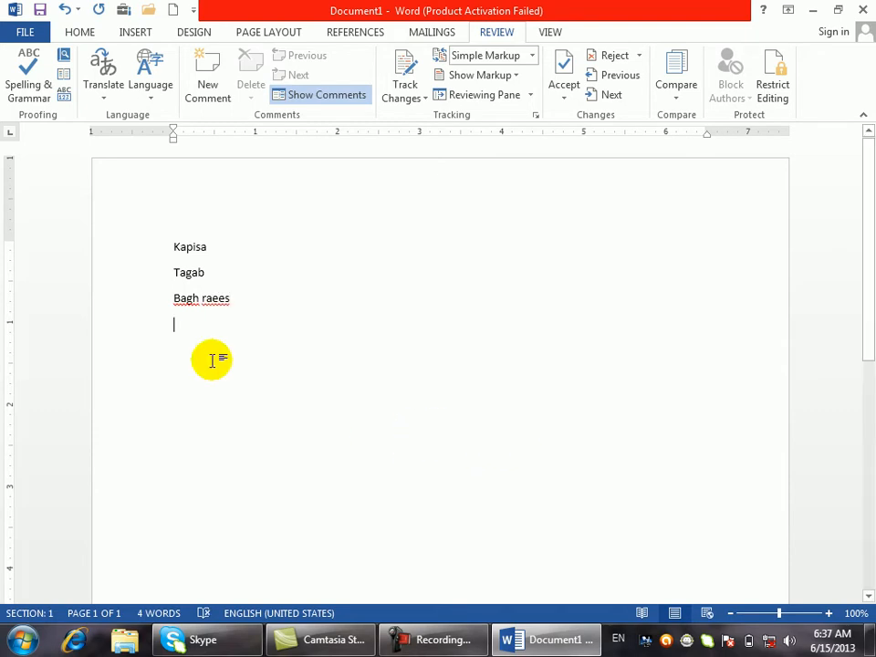
- Add Bagh and raees to the dictionary, then delete all the place-name lines
right_click(182, 300)
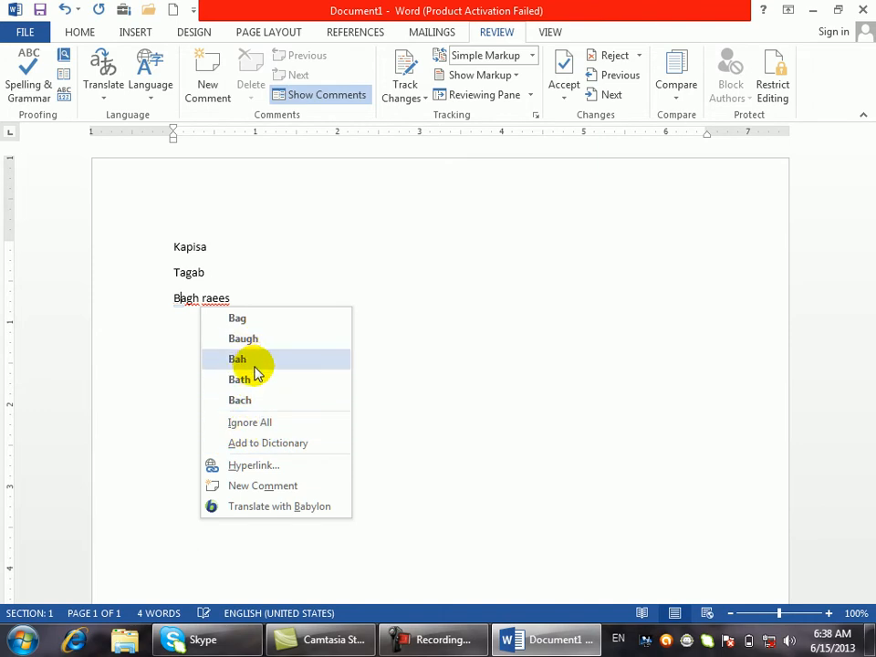
click(248, 444)
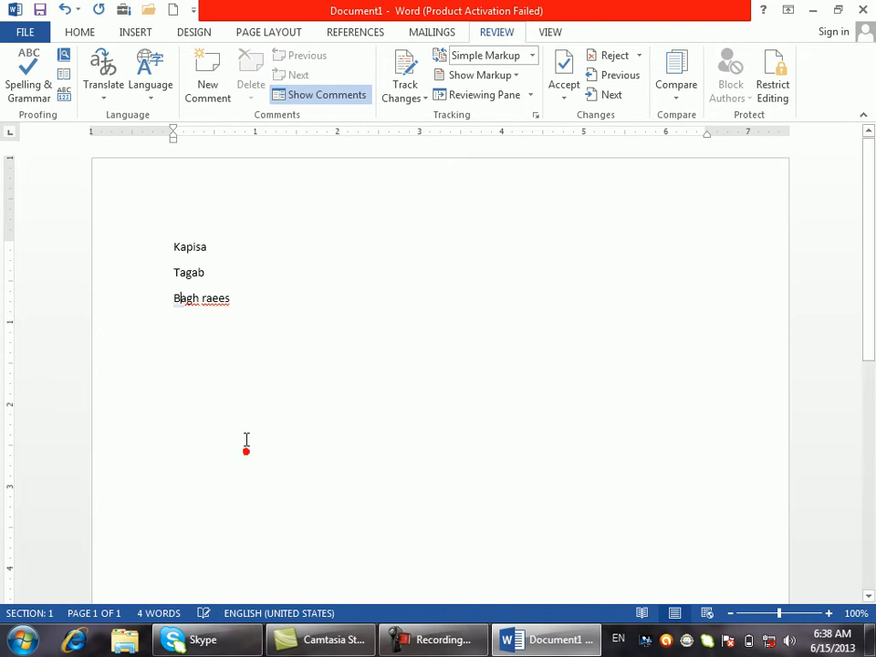
right_click(215, 296)
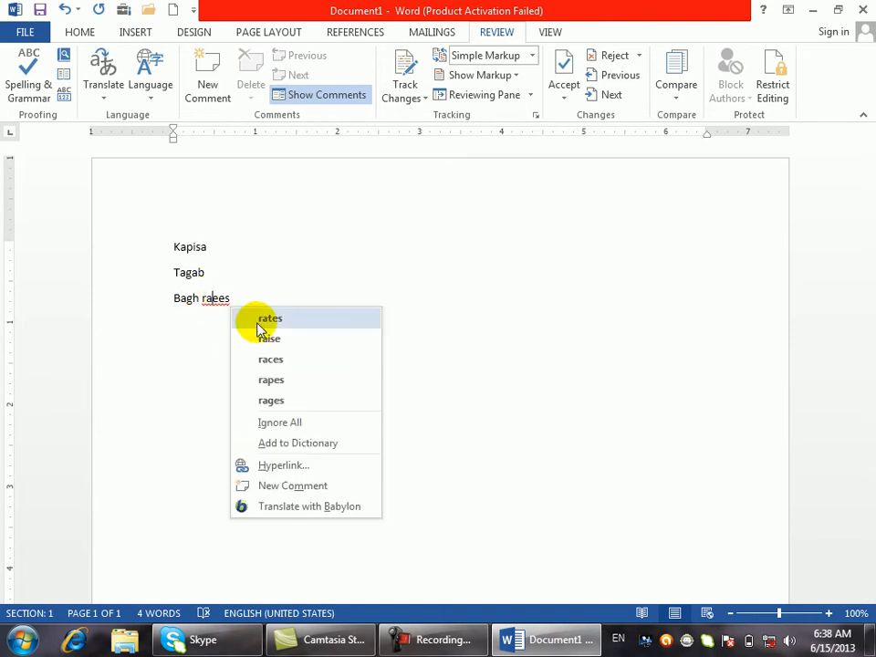
click(278, 444)
key(Return)
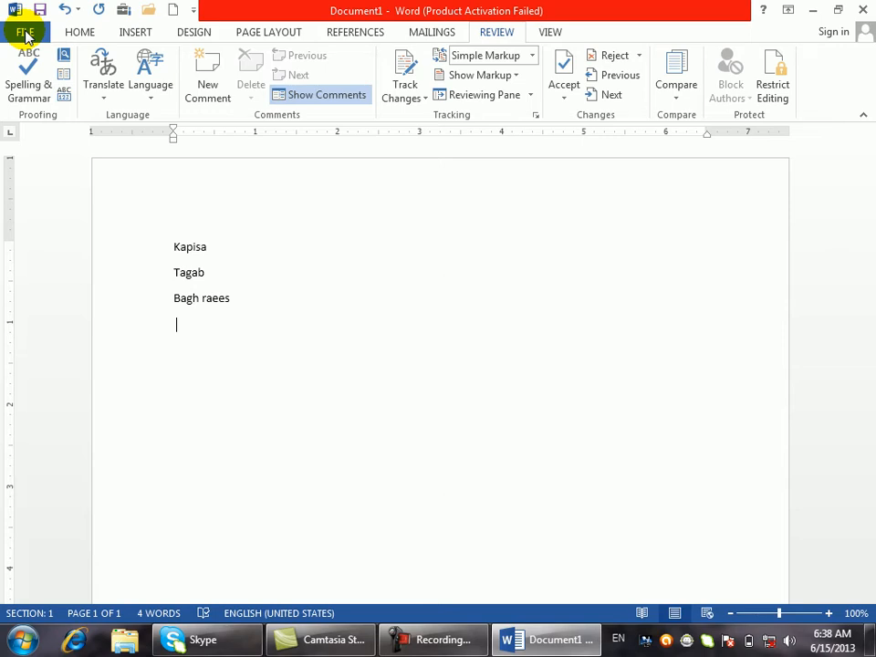
drag(270, 365, 7, 8)
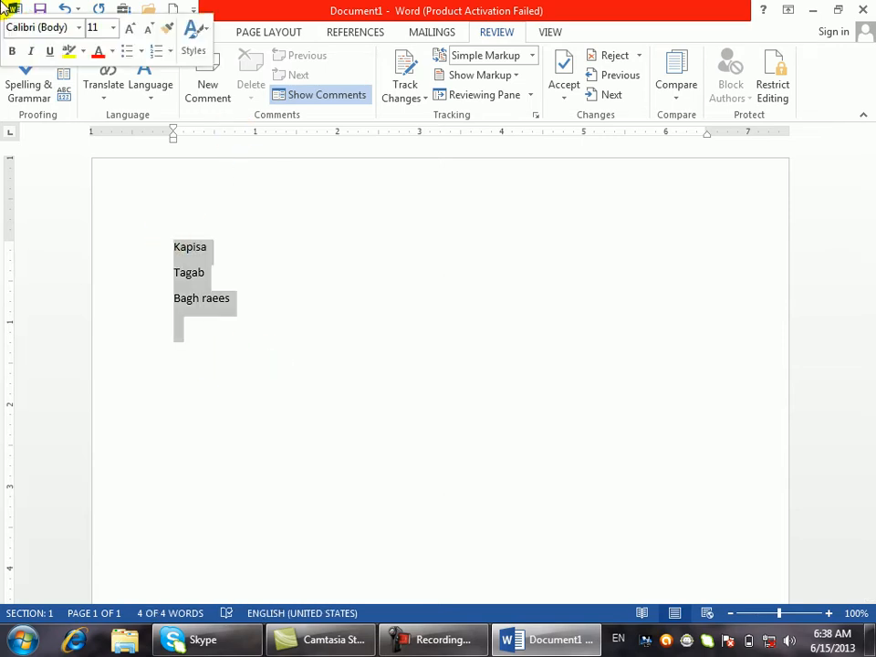
key(Delete)
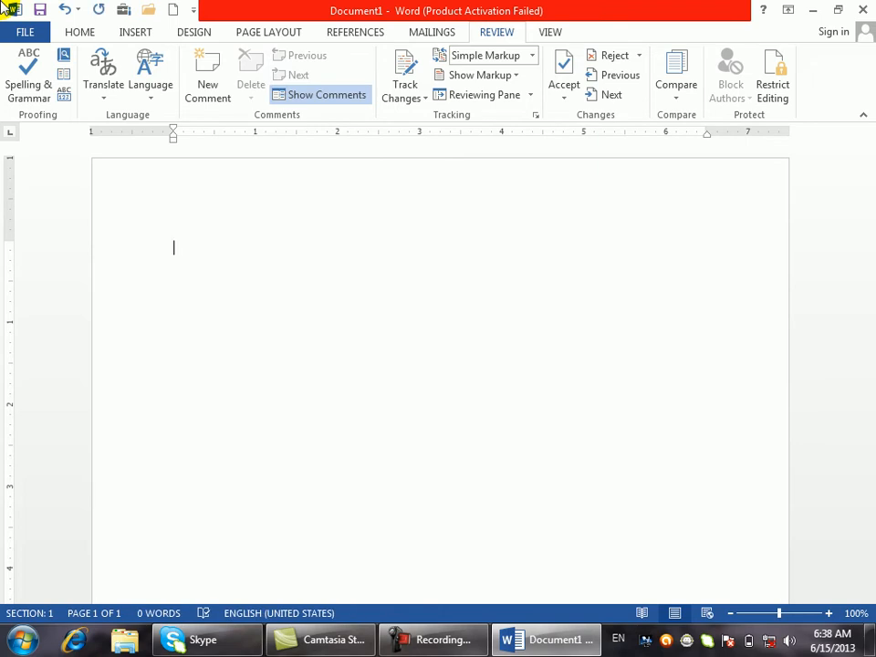
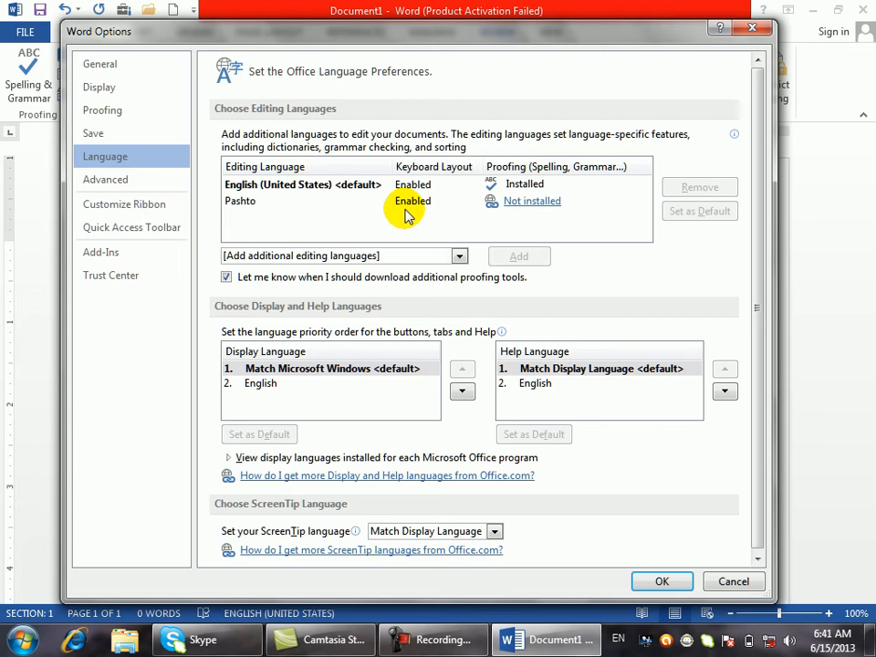
- Close Word Options, then open and close the Define dictionaries pane to return to the document
click(753, 33)
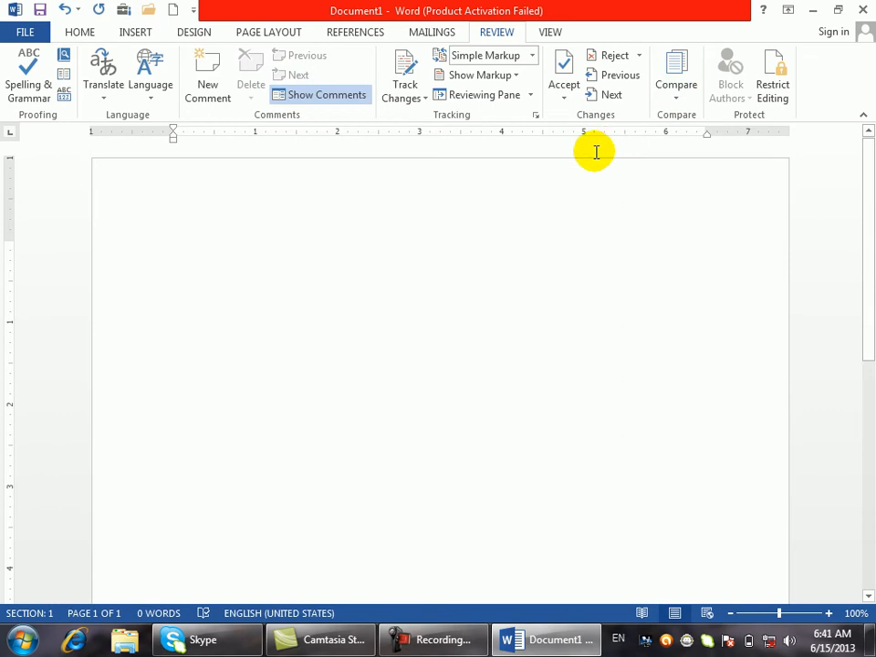
click(63, 58)
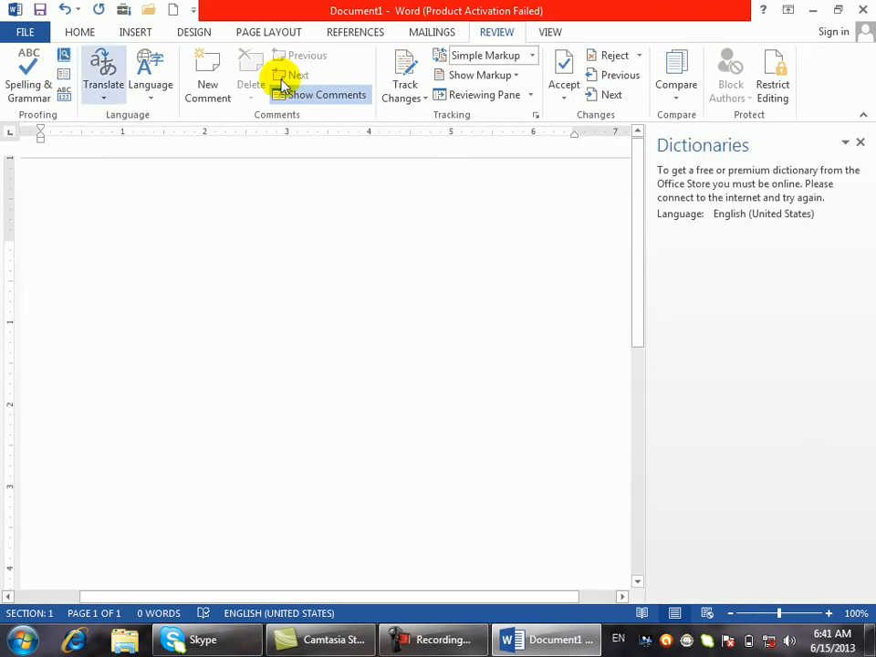
click(860, 142)
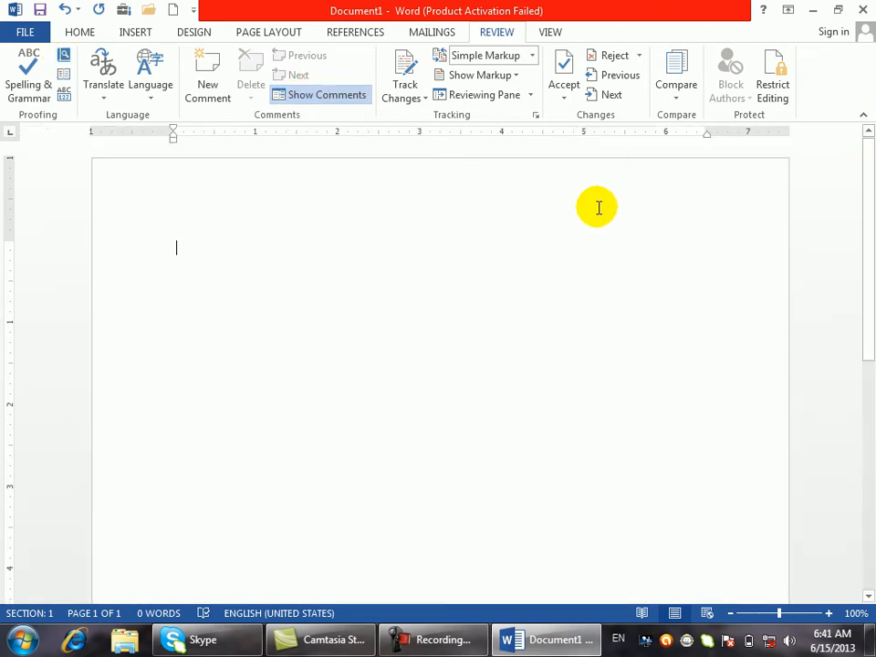
- Generate five paragraphs of sample text with =rand(), select all, then put the cursor at the end
text(=ra)
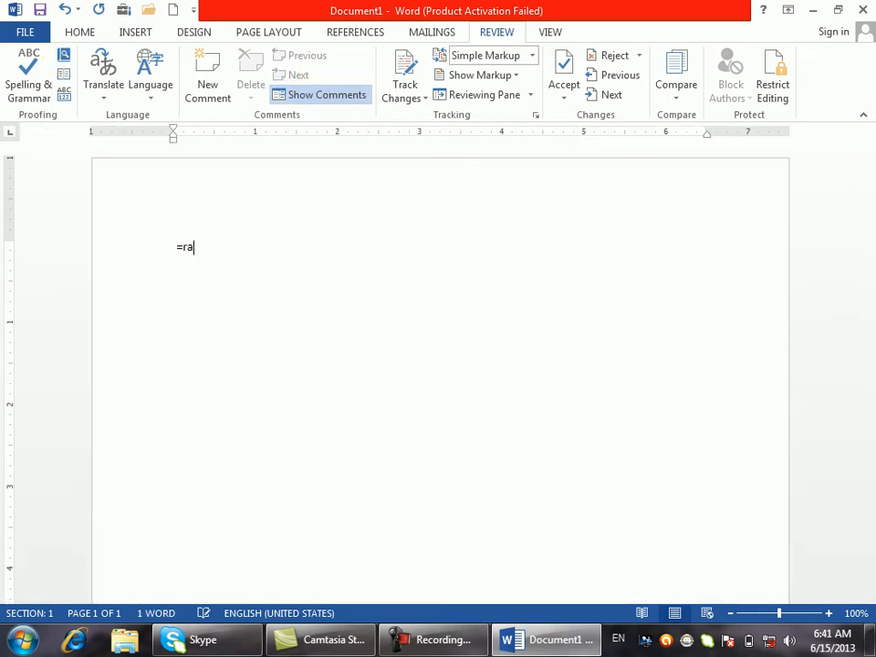
text(dd())
key(Return)
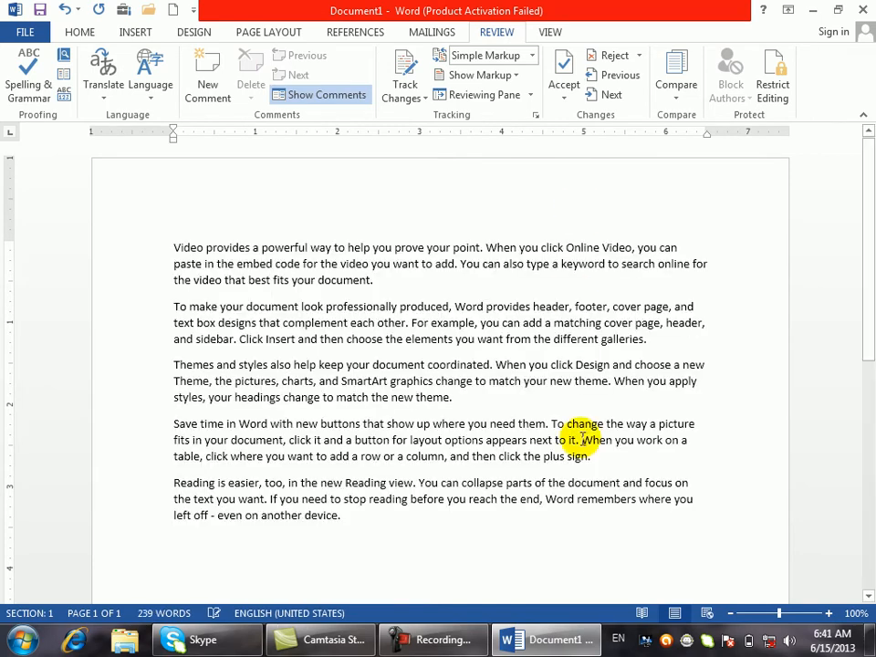
click(339, 523)
key(ctrl+a)
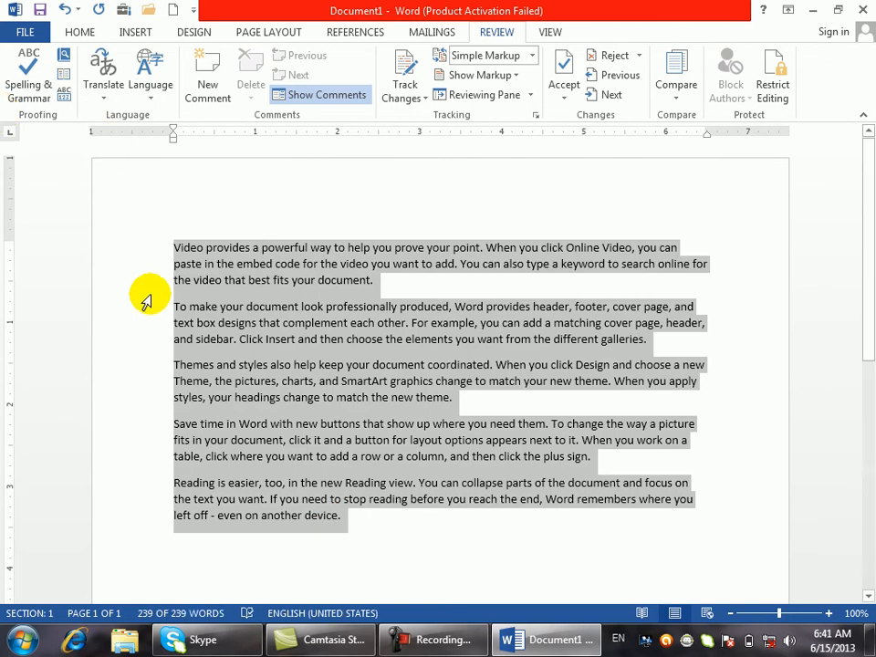
click(427, 423)
click(371, 515)
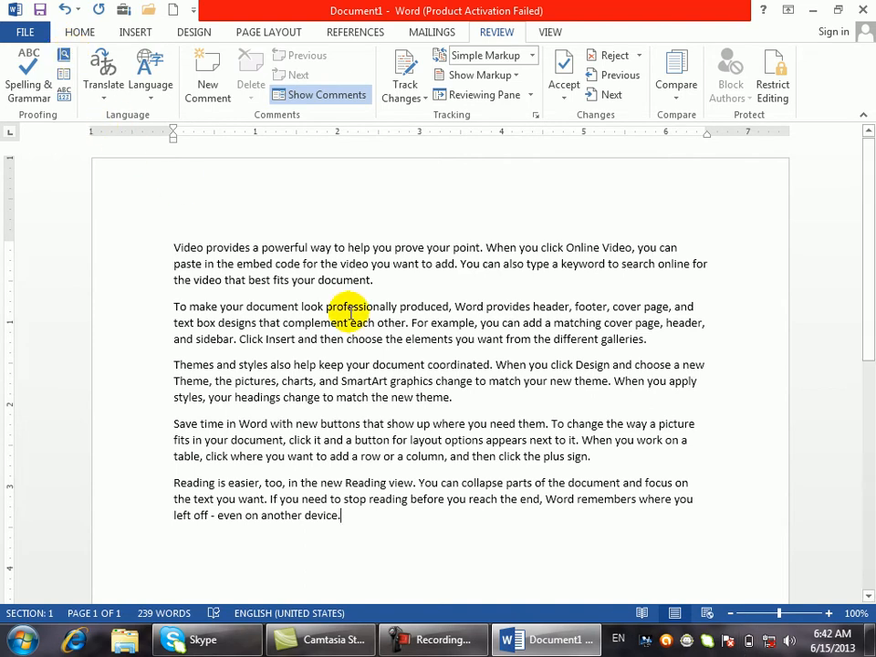
double_click(226, 249)
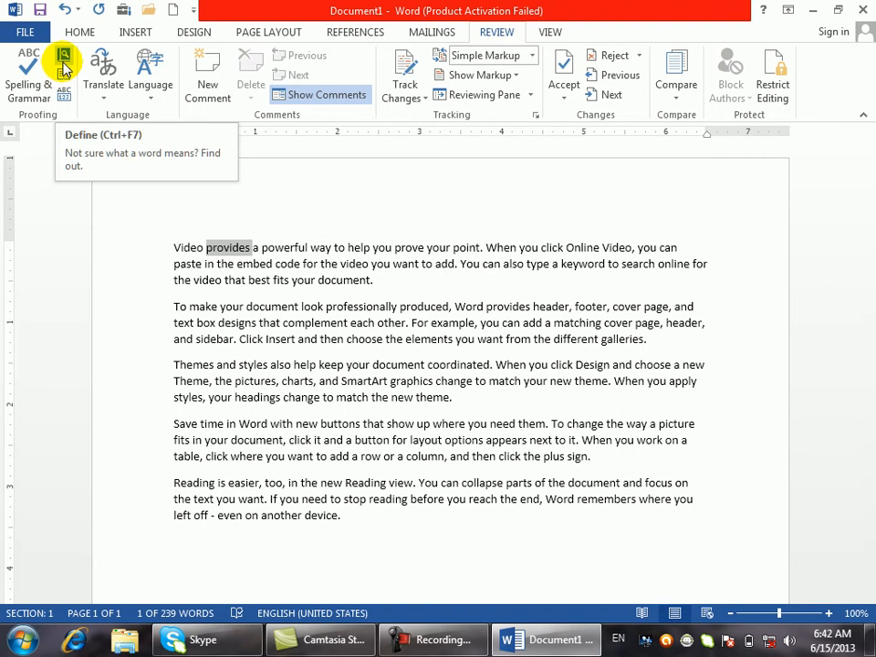
click(63, 66)
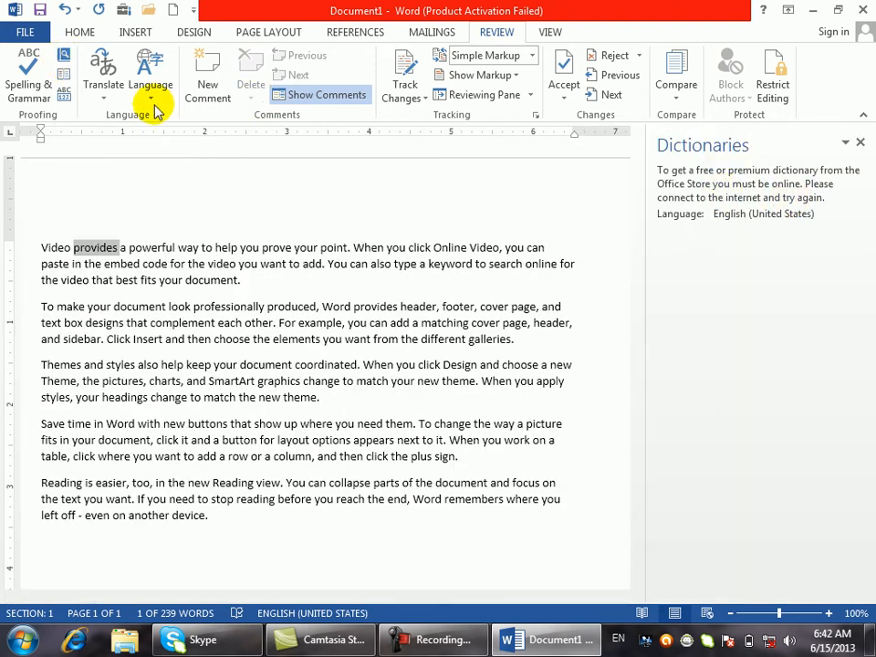
click(63, 78)
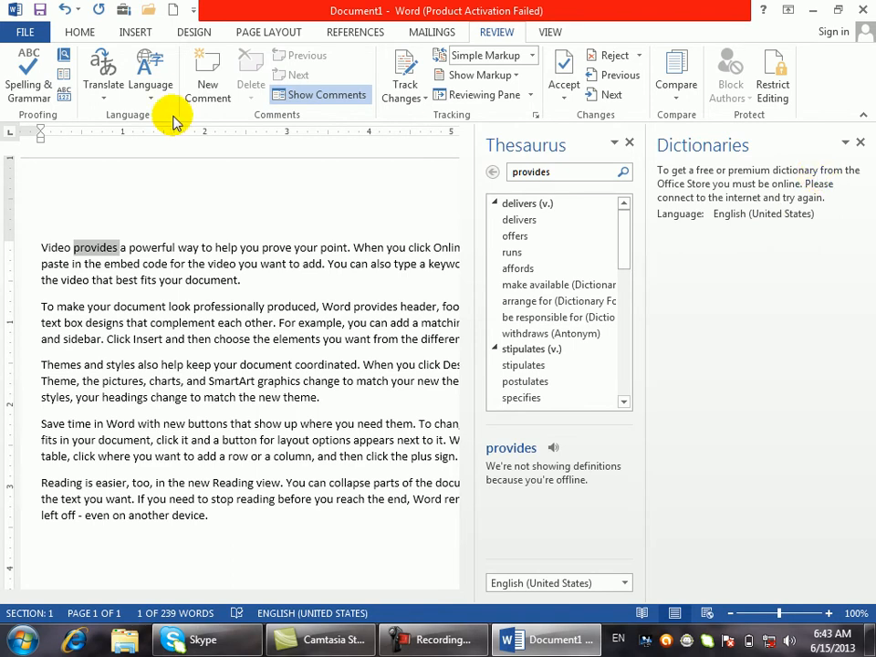
click(859, 142)
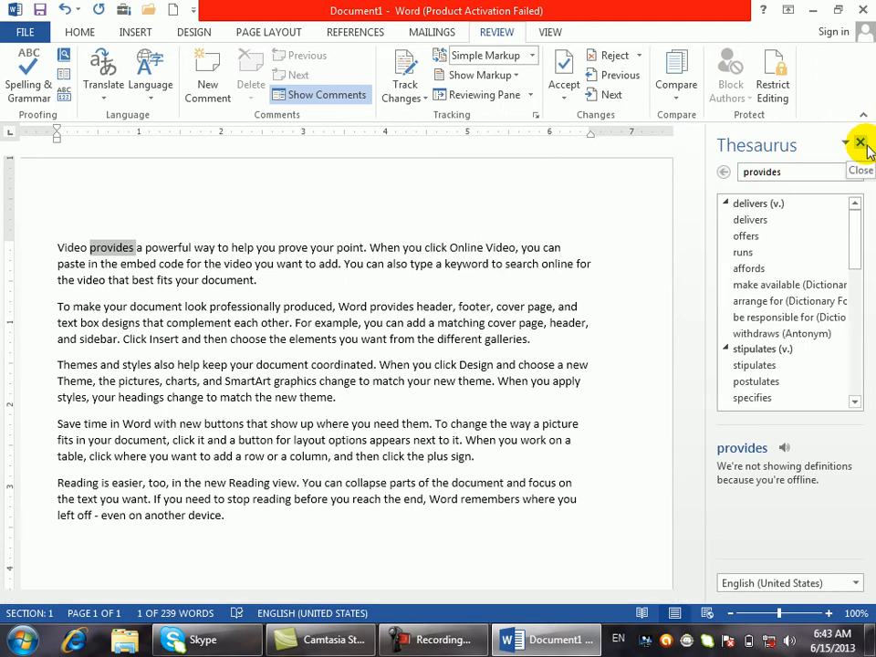
click(860, 143)
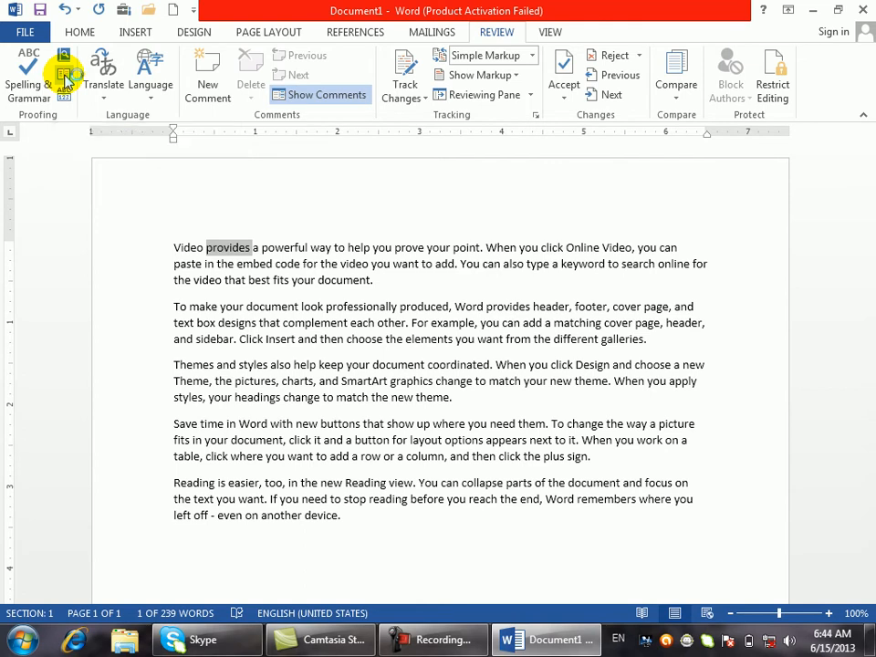
key(super+plus)
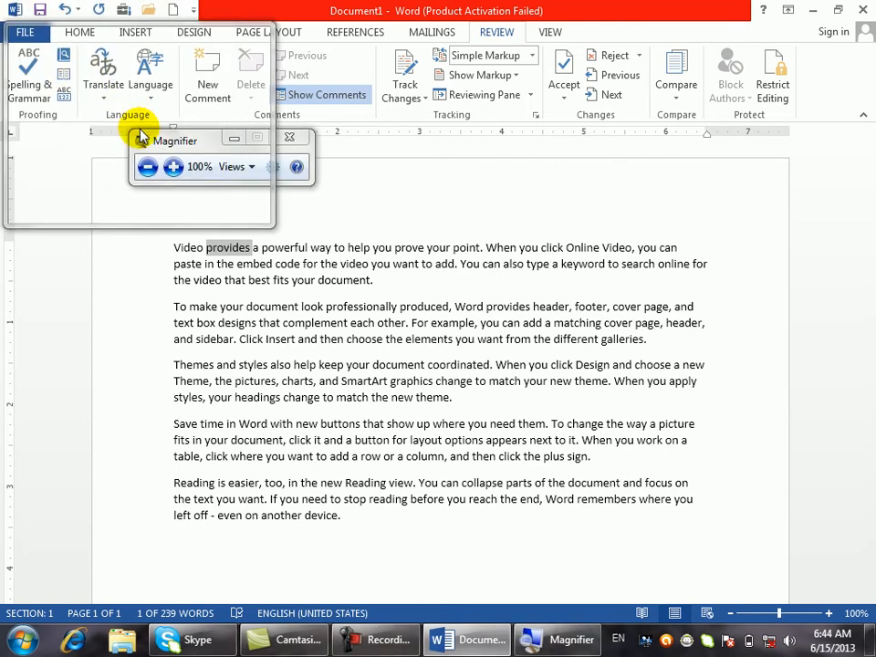
click(174, 167)
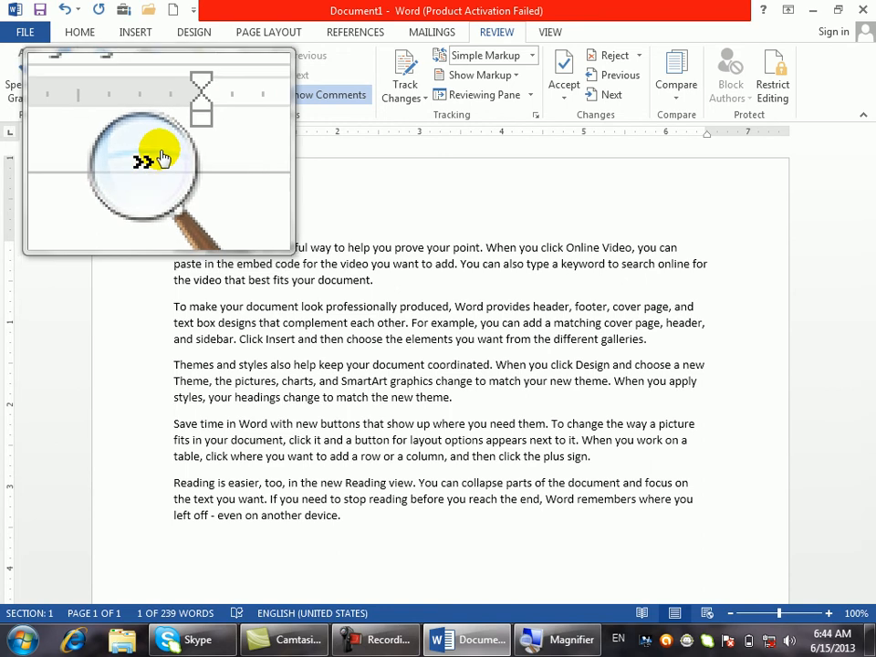
click(160, 159)
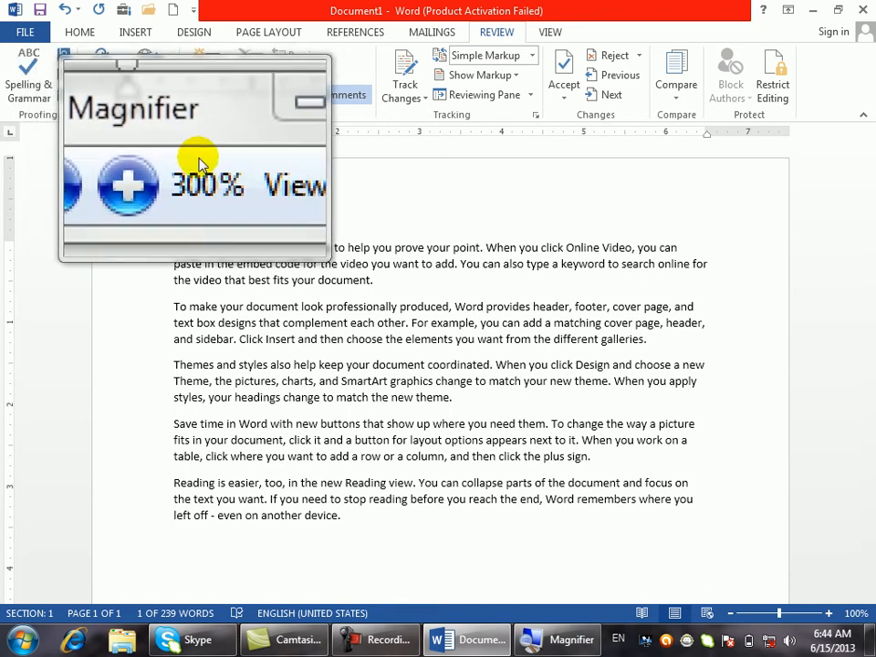
click(274, 136)
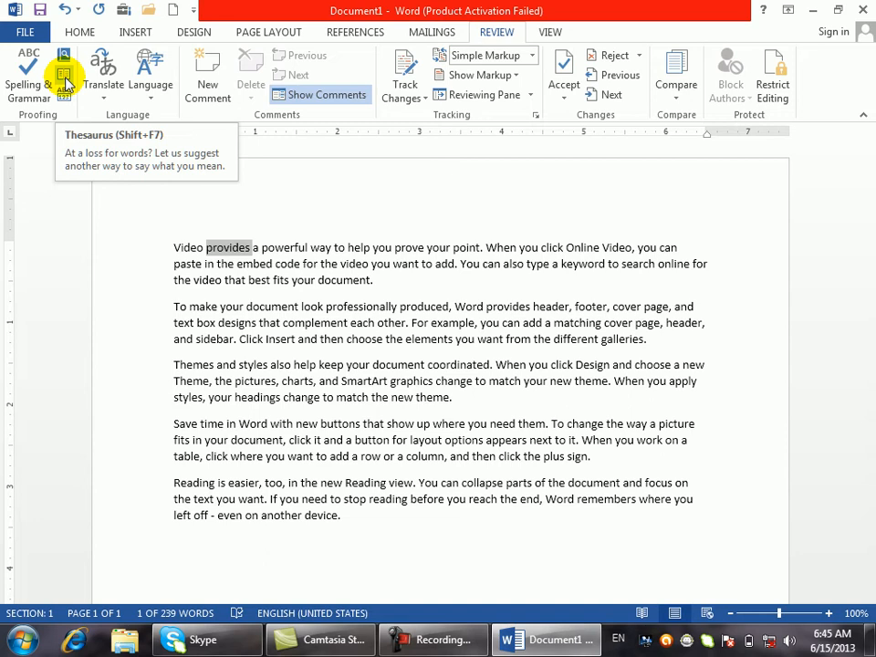
click(242, 341)
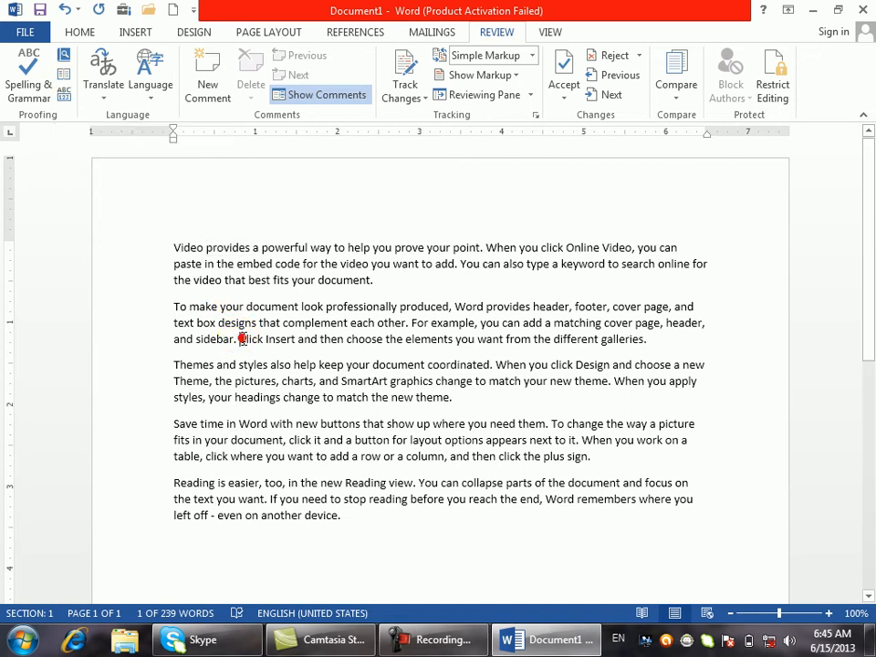
click(349, 525)
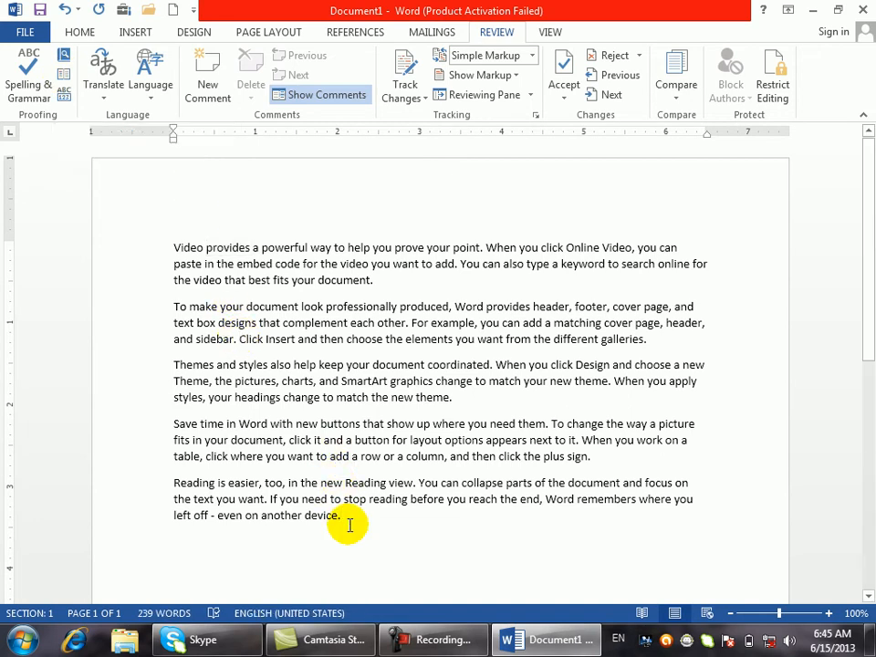
double_click(333, 365)
right_click(333, 367)
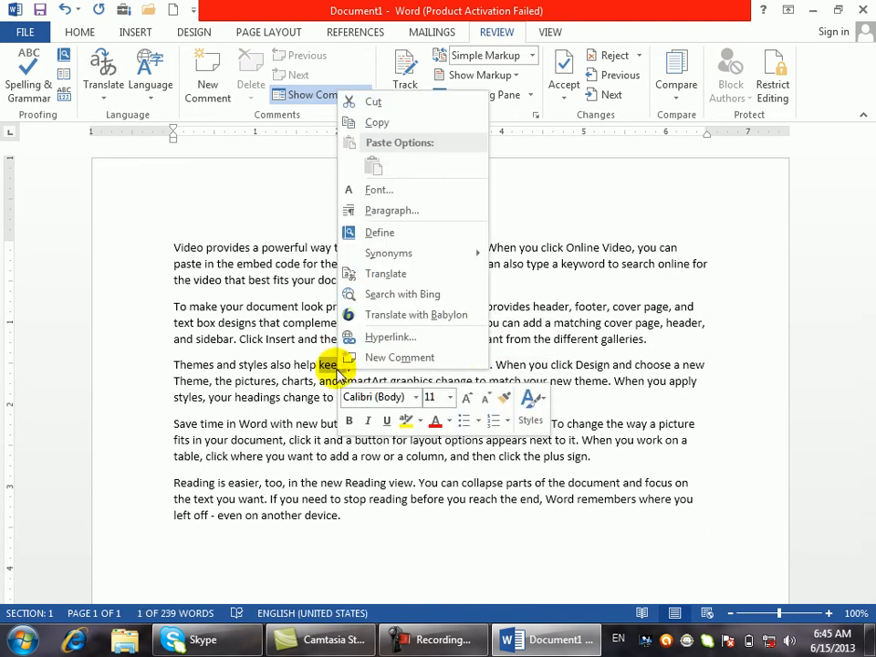
mouse_move(416, 257)
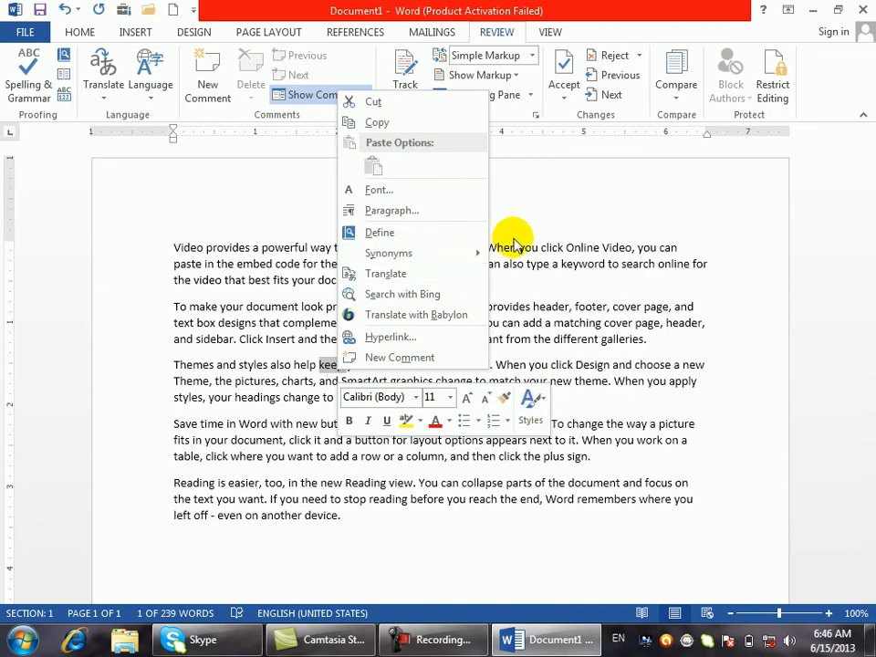
click(554, 218)
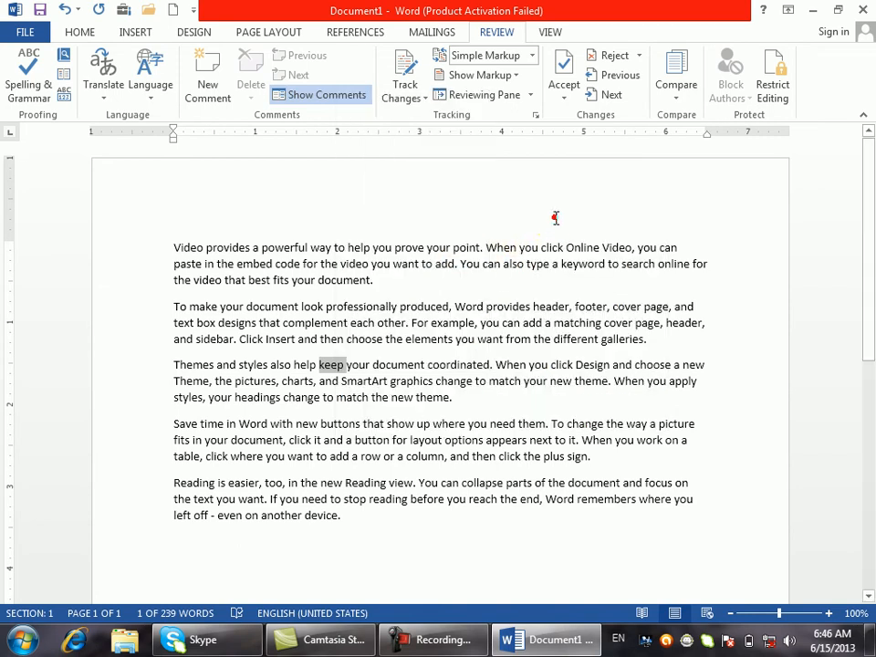
- Look up synonyms for 'process' in the Thesaurus
click(65, 73)
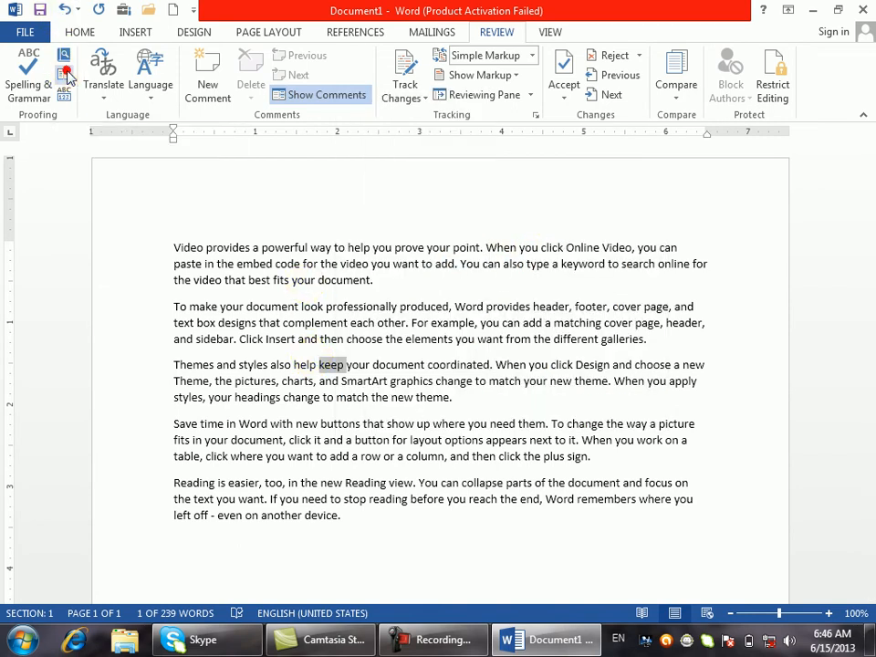
click(794, 174)
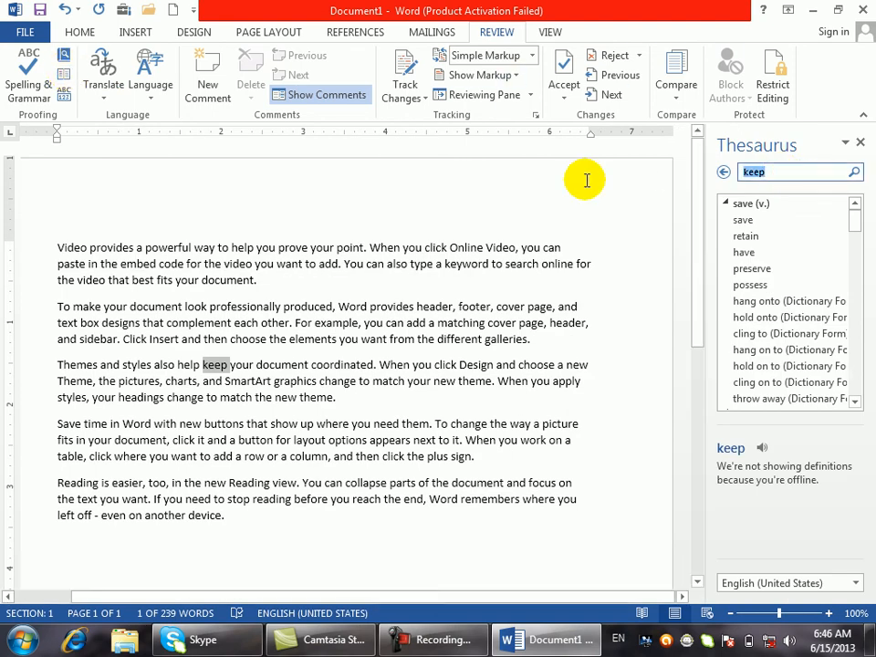
text(pro)
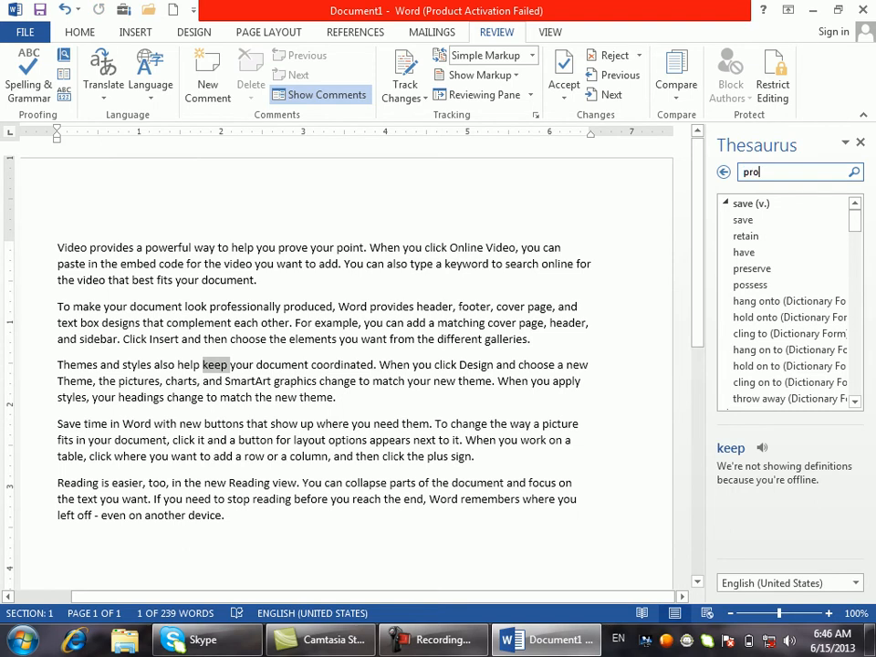
text(cess)
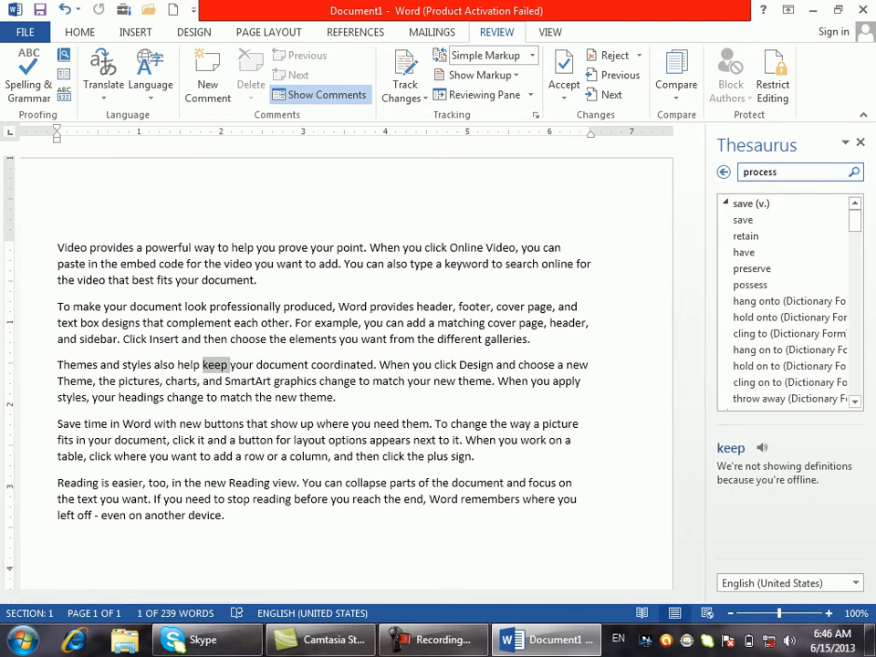
key(Return)
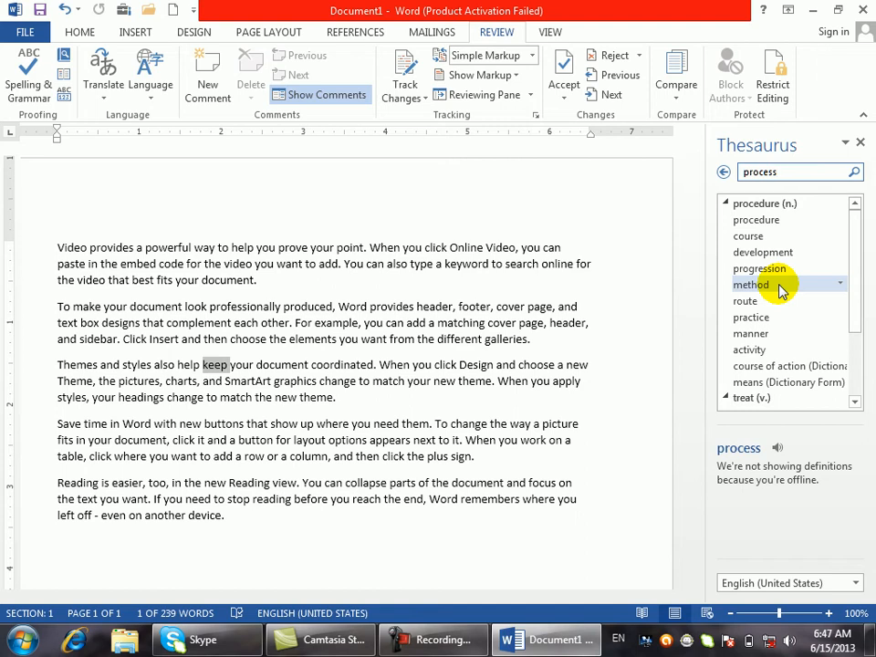
- Close the Thesaurus, then show synonyms for 'powerful' with Shift+F7
click(855, 403)
click(855, 403)
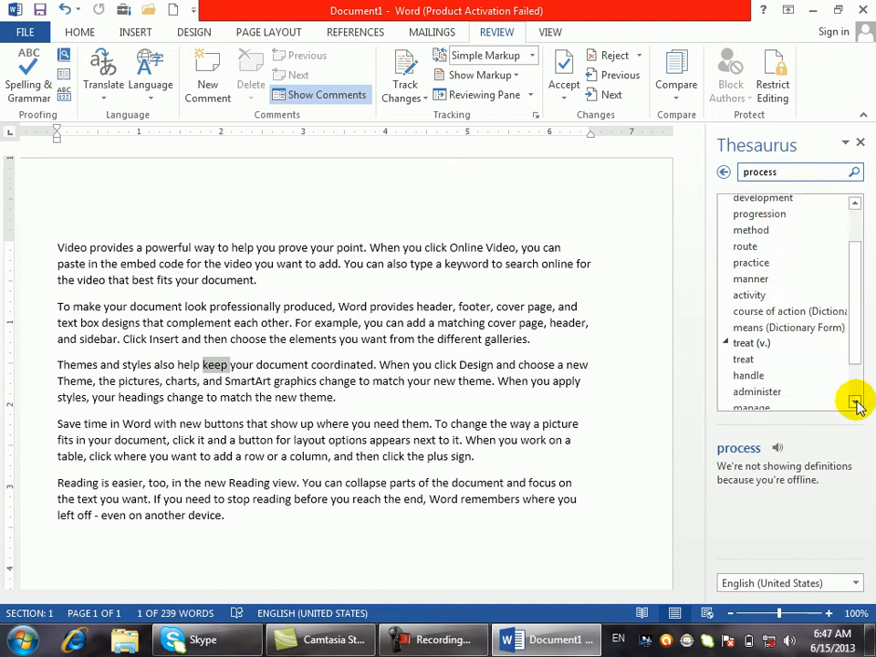
click(855, 402)
click(855, 402)
click(855, 403)
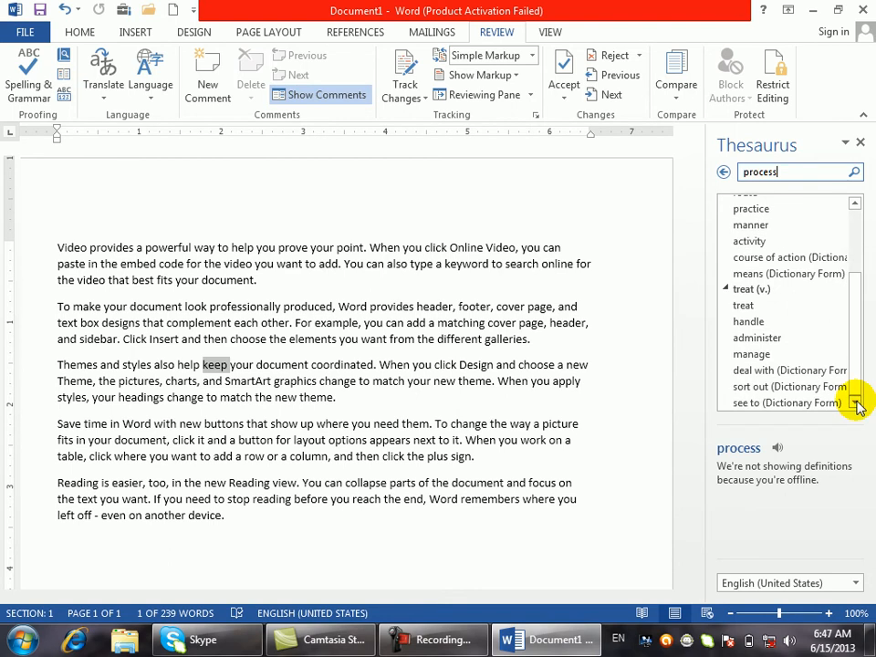
click(855, 403)
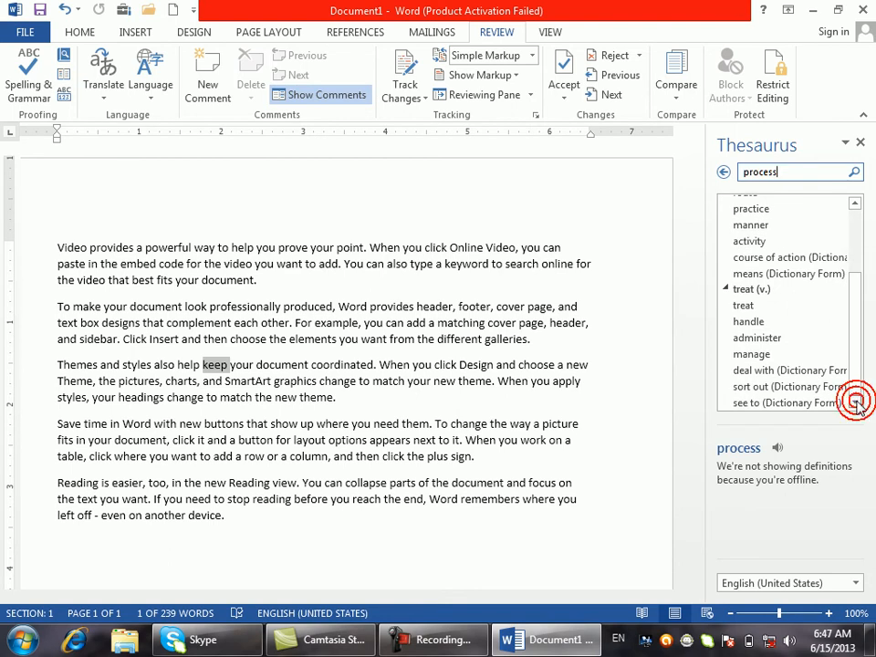
click(860, 142)
double_click(286, 246)
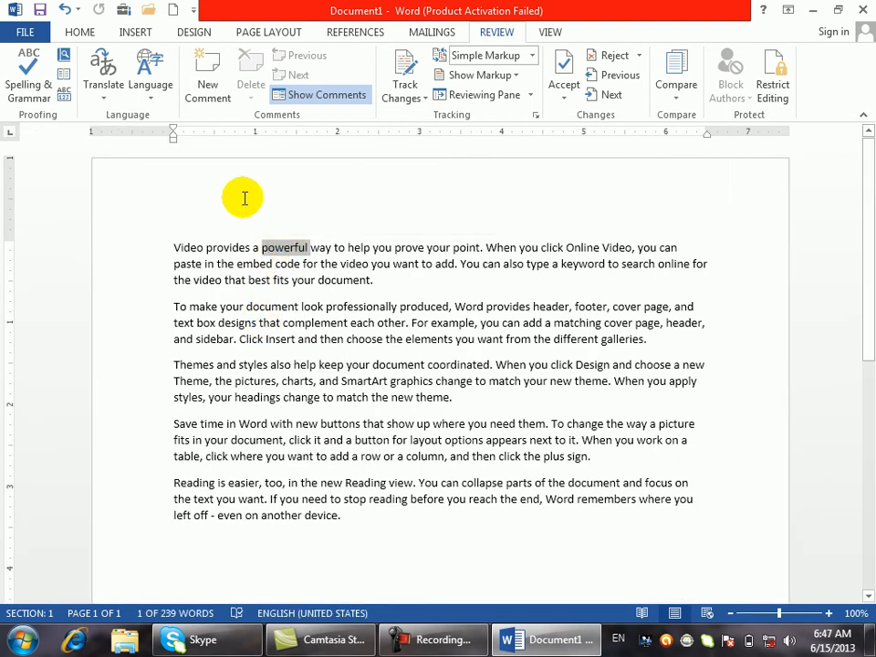
key(shift+F7)
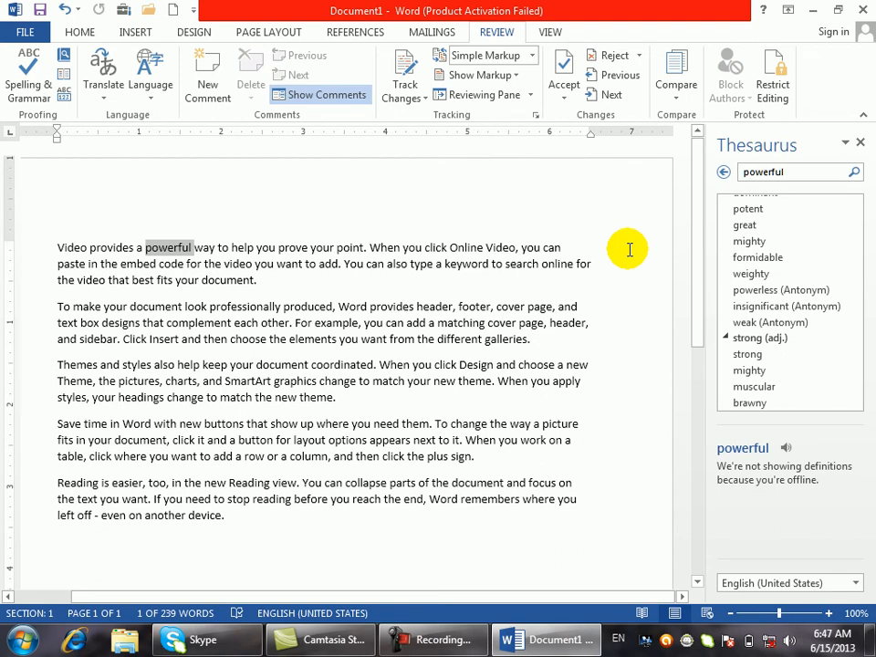
click(855, 248)
drag(855, 248, 854, 234)
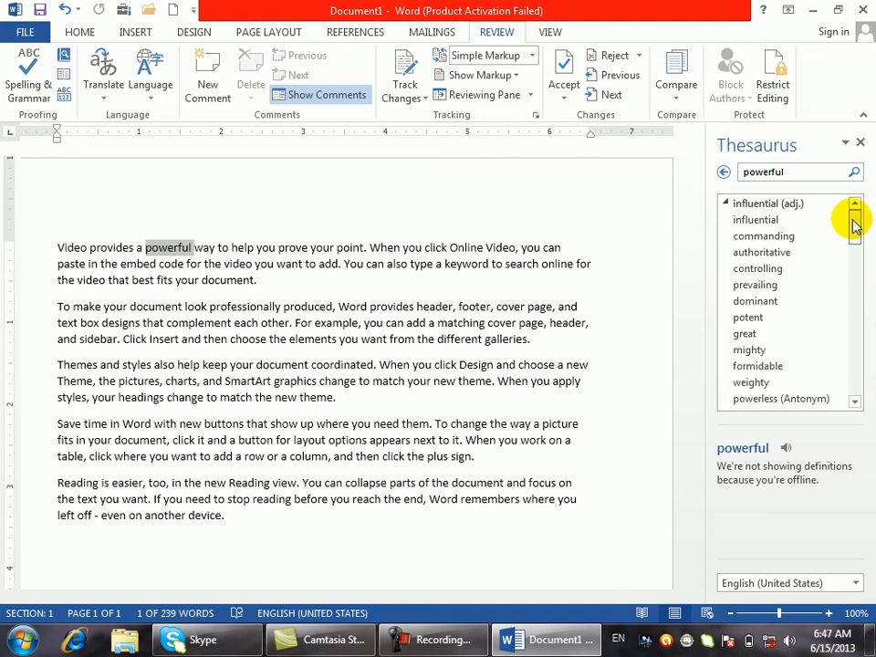
drag(855, 226, 861, 265)
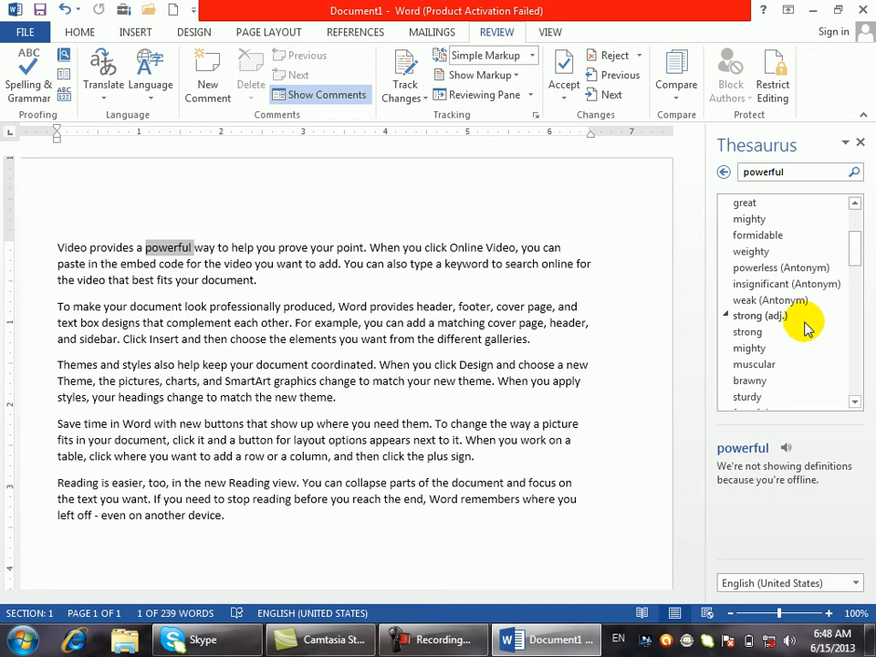
- Close the Thesaurus pane so the sample document shows on its own
click(861, 144)
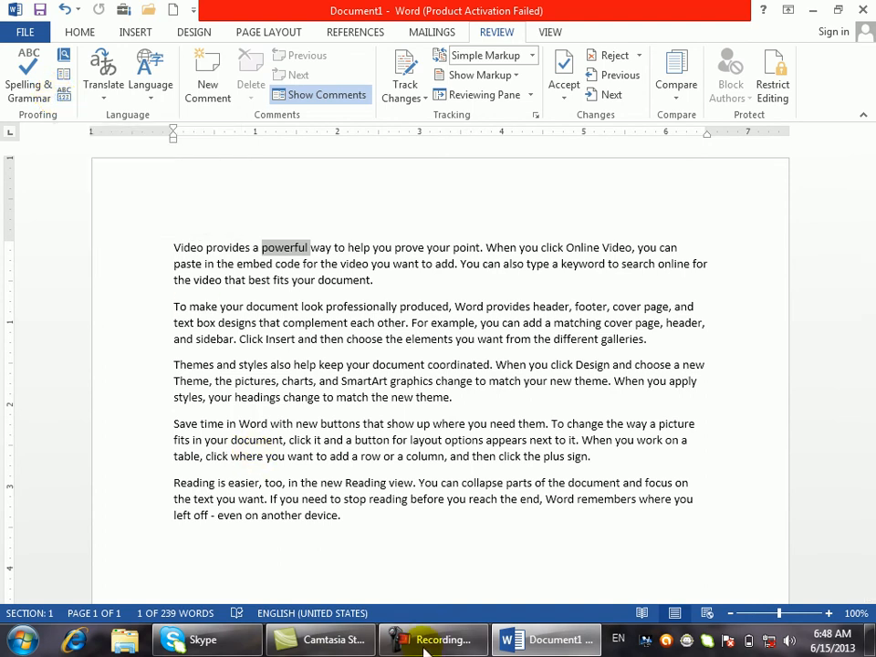
mouse_move(421, 646)
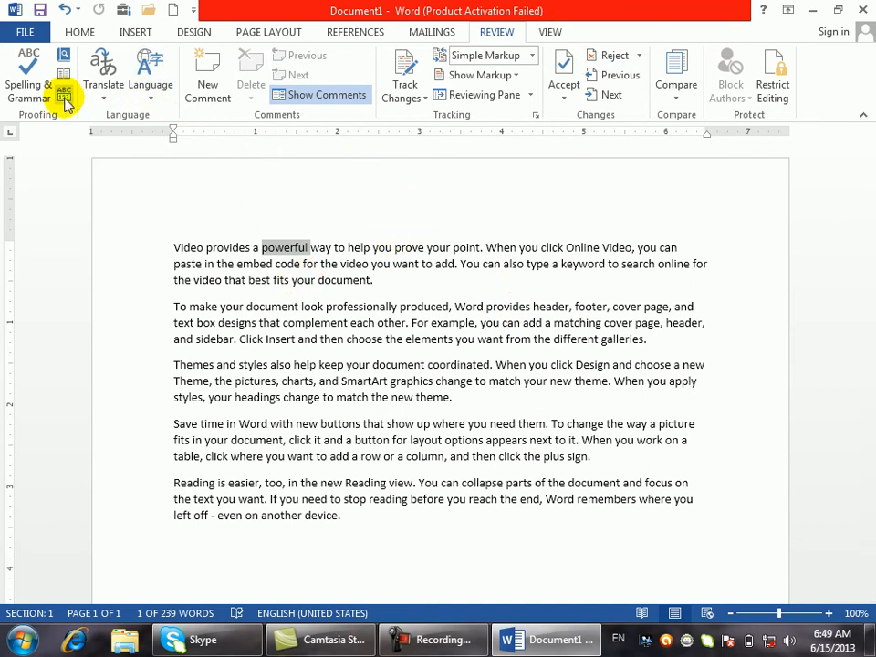
click(288, 309)
click(64, 95)
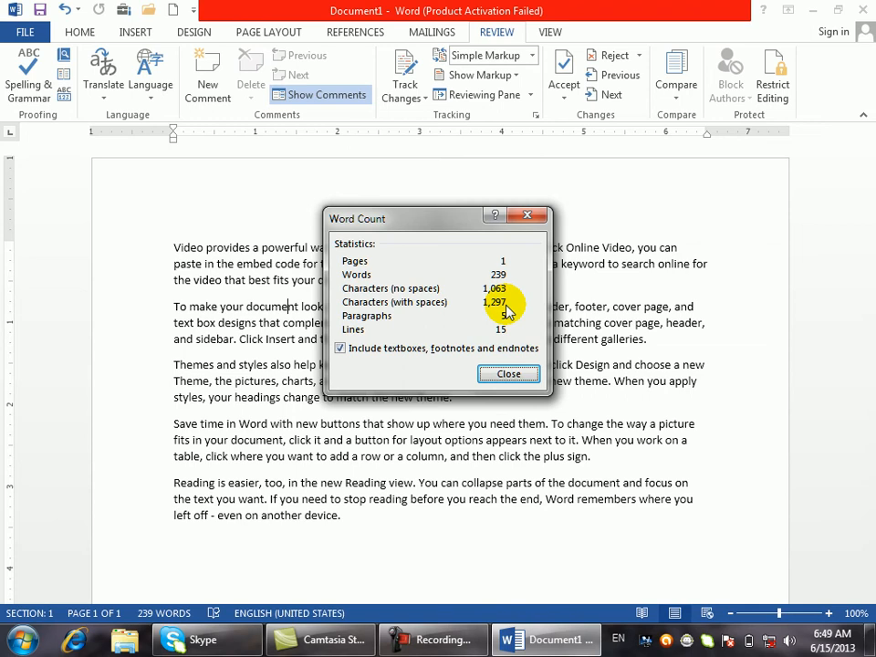
click(508, 373)
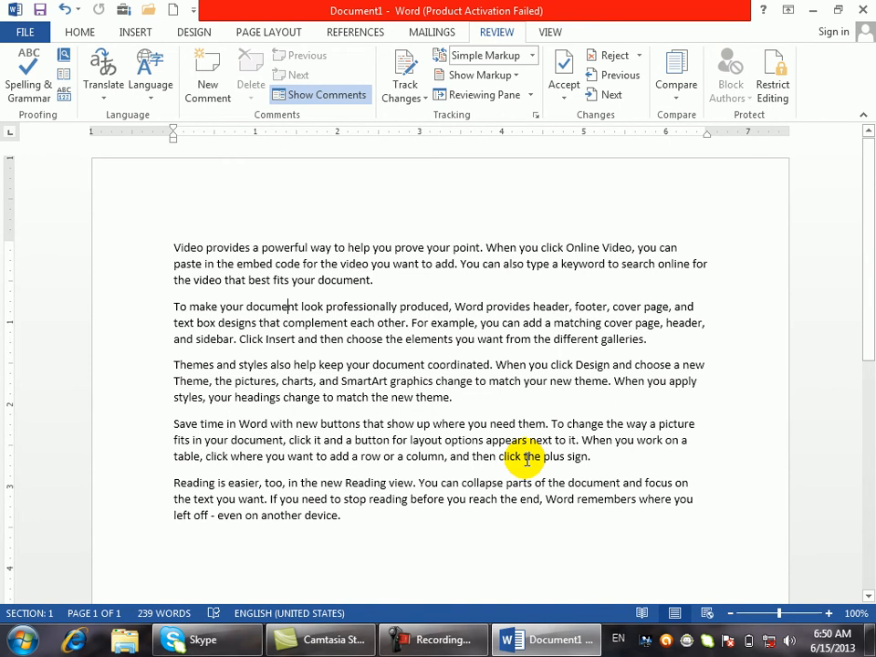
- Paste copies up to 23 pages and 11,711 words, verify in Word Count, select 'coordinated. When'
key(ctrl+a)
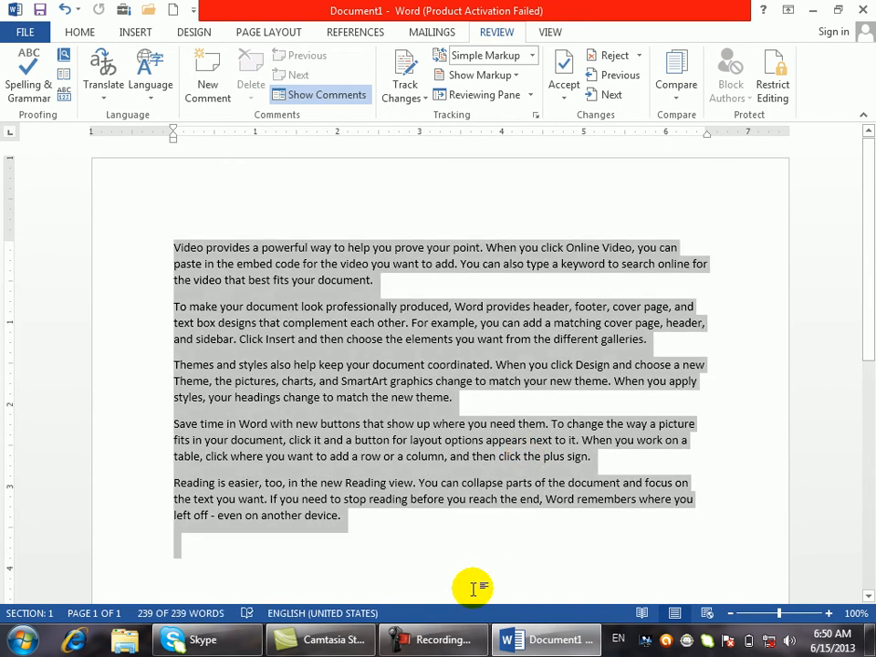
text(Video provides a powerful way to help you prove your point. When you click Online Video, you can paste in the embed code for the video you want to add. You can also type a keyword to search online for the video that best fits your document. To make your document look professionally produced, Word provides header, footer, cover page, and text box designs that complement each other. For example, you can add a matching cover page, header, and sidebar. Click Insert and then choose the elements you want from the different galleries. Themes and styles also help keep your document coordinated. When you click Design and choose a new Theme, the pictures, charts, and SmartArt graphics change to match your new theme. When you apply styles, your headings change to match the new theme. Save time in Word with new buttons that show up where you need them. To change the way a picture fits in your document, click it and a button for layout options appears next to it. When you work on a table, click where you want to add a row or a column, and then click the plus sign. Reading is easier, too, in the new Reading view. You can collapse parts of the document and focus on the text you want. If you need to stop reading before you reach the end, Word remembers where you left off - even on another device.)
text(Video provides a powerful way to help you prove your point. When you click Online Video, you can paste in the embed code for the video you want to add. You can also type a keyword to search online for the video that best fits your document. To make your document look professionally produced, Word provides header, footer, cover page, and text box designs that complement each other. For example, you can add a matching cover page, header, and sidebar. Click Insert and then choose the elements you want from the different galleries. Themes and styles also help keep your document coordinated. When you click Design and choose a new Theme, the pictures, charts, and SmartArt graphics change to match your new theme. When you apply styles, your headings change to match the new theme. Save time in Word with new buttons that show up where you need them. To change the way a picture fits in your document, click it and a button for layout options appears next to it. When you work on a table, click where you want to add a row or a column, and then click the plus sign. Reading is easier, too, in the new Reading view. You can collapse parts of the document and focus on the text you want. If you need to stop reading before you reach the end, Word remembers where you left off - even on another device.)
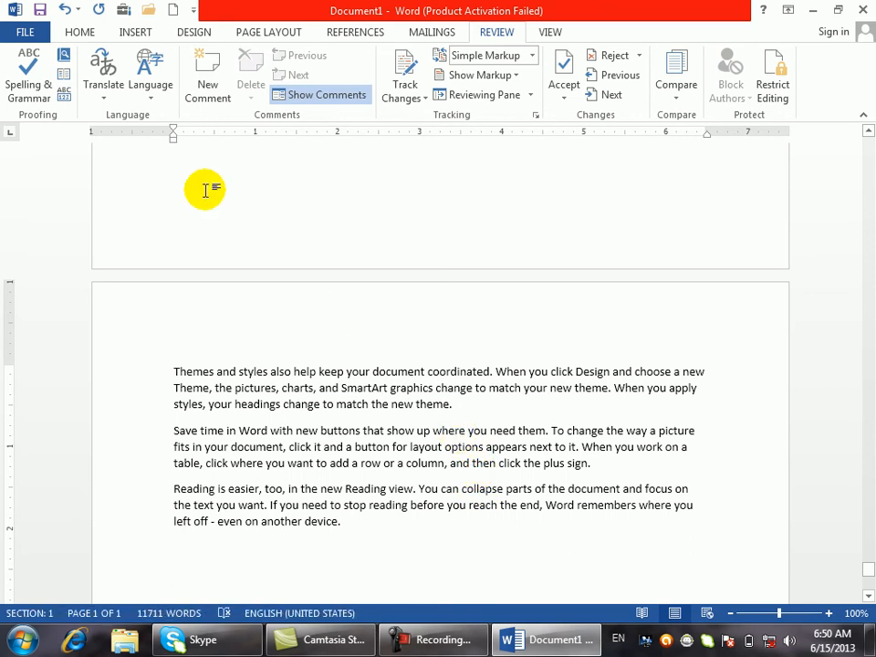
click(63, 94)
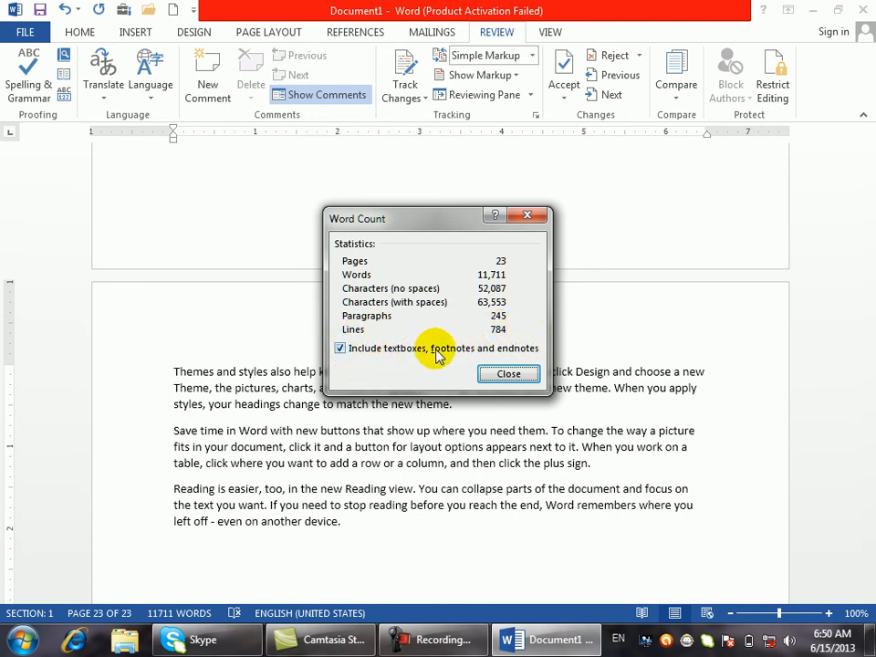
click(520, 376)
drag(517, 374, 456, 365)
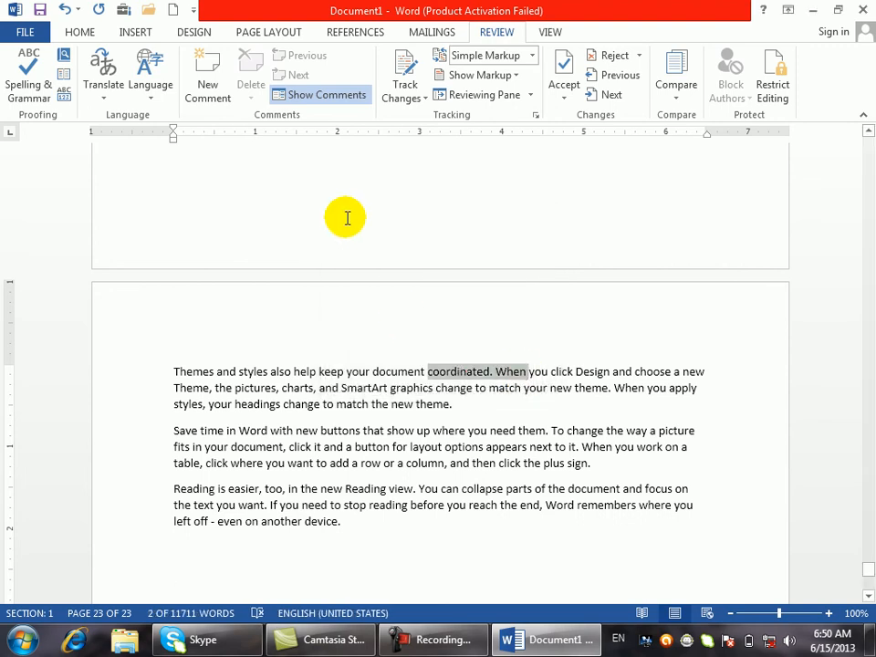
- Wrap the selected words 'coordinated. When' in a text box
click(134, 36)
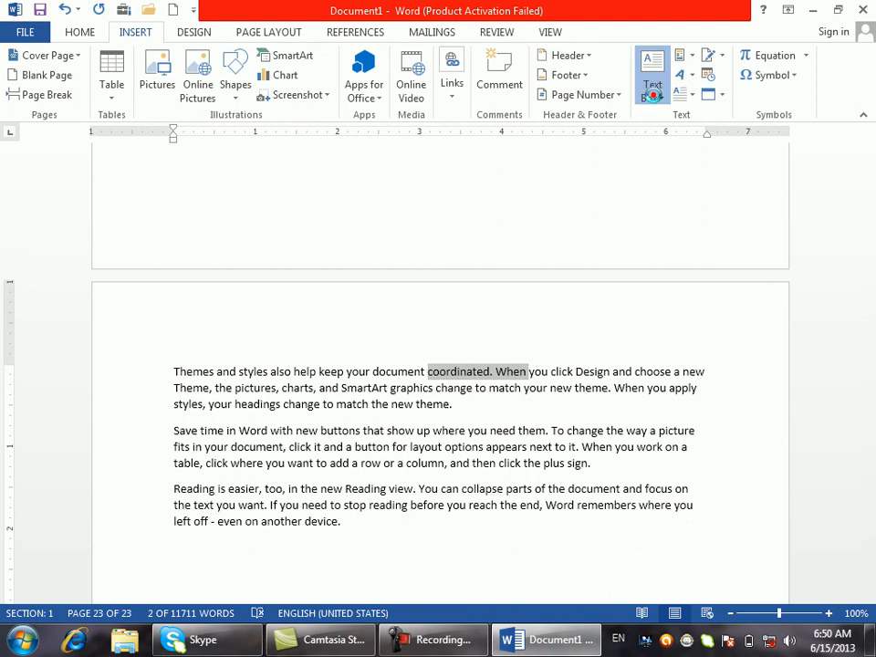
click(669, 99)
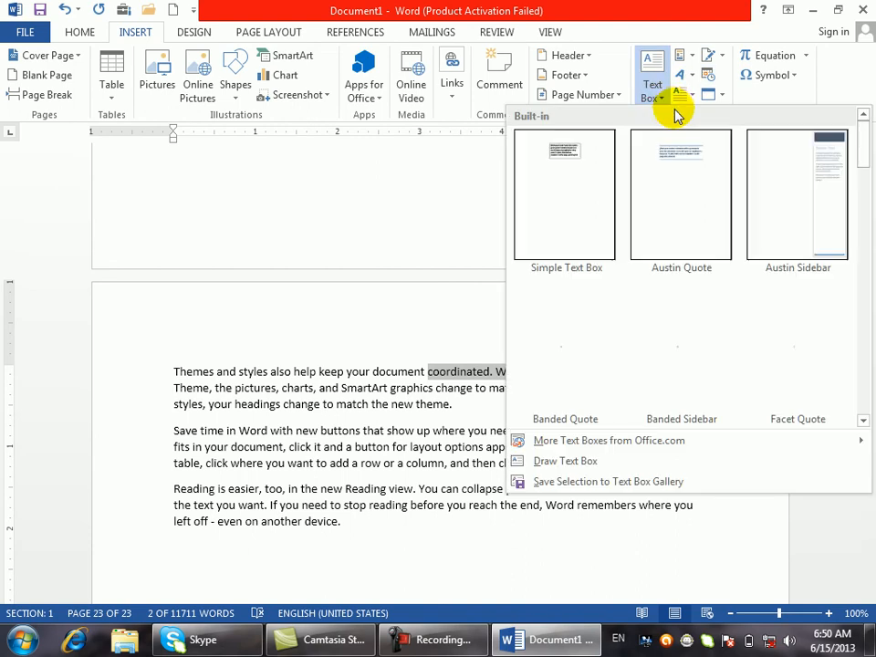
click(558, 462)
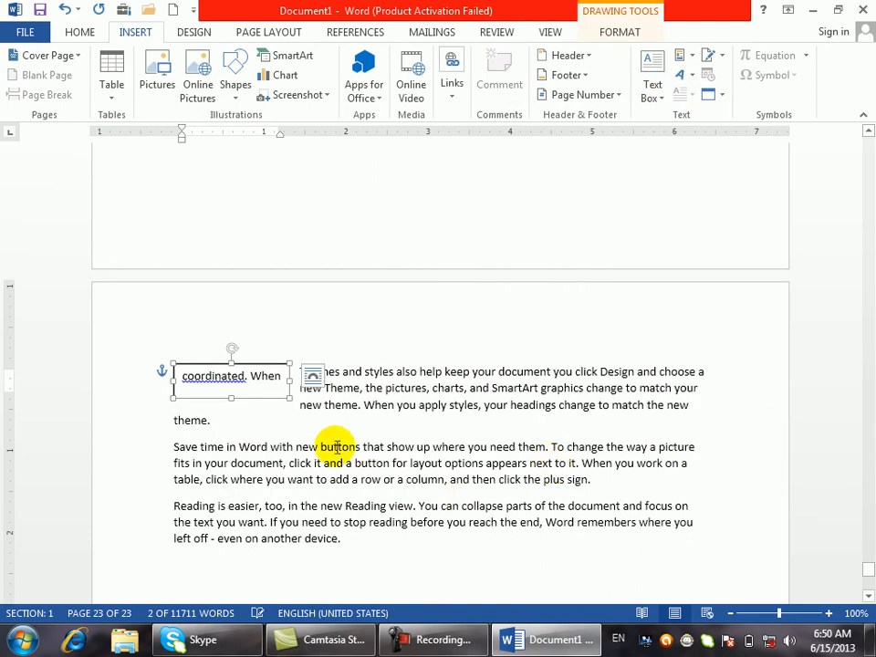
click(394, 547)
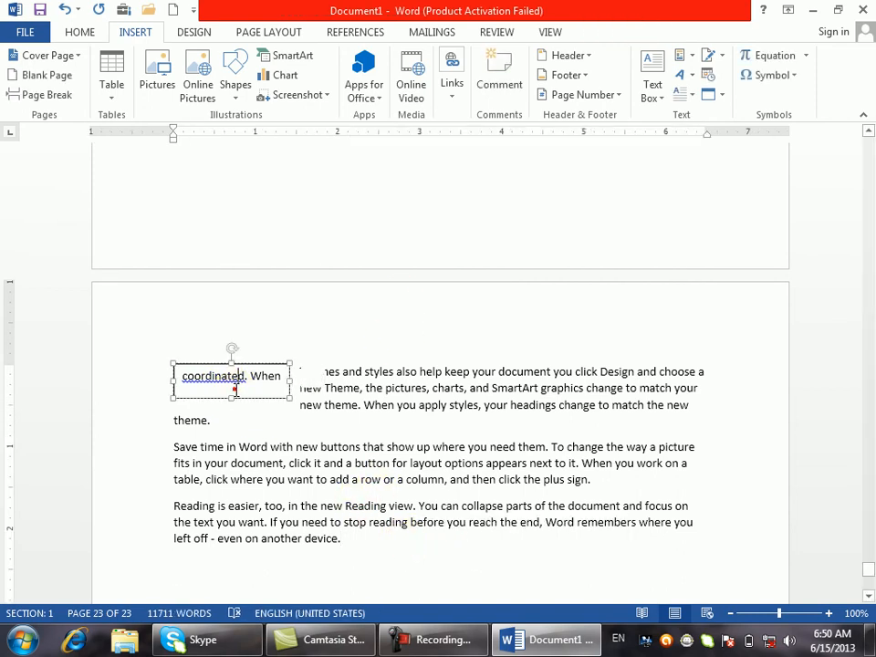
click(228, 389)
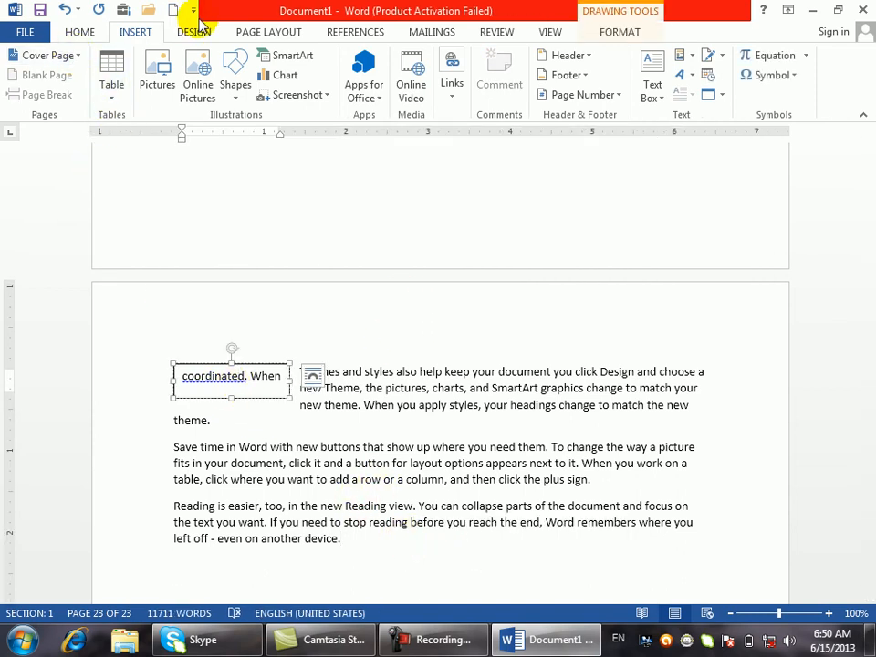
- Draw a second text box below the last paragraph and type two lines of filler text
click(663, 95)
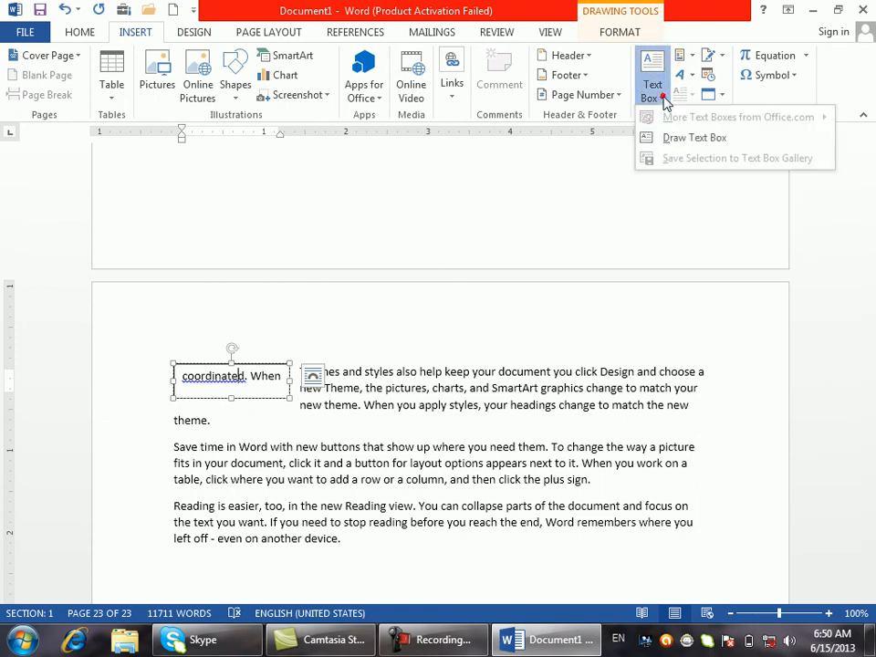
click(691, 138)
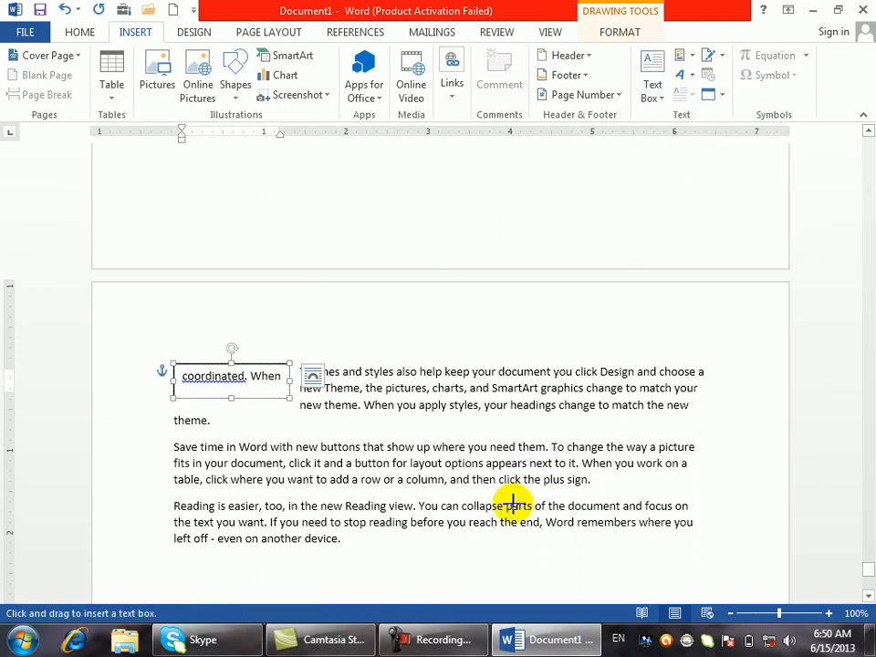
drag(452, 566, 577, 571)
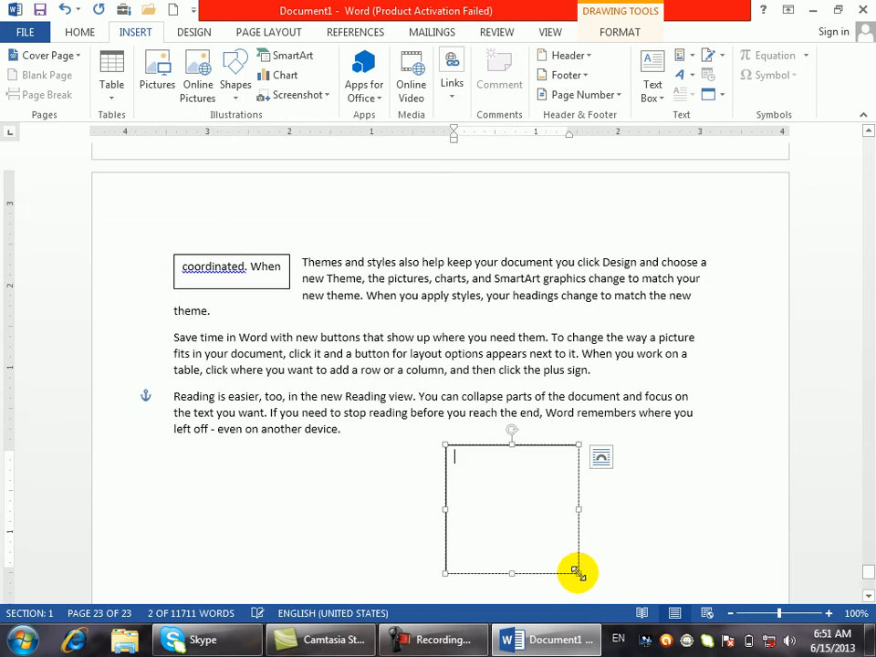
text(fjiosakjf ksdjfksadjf ksajdfk jasdkj fsadkjf ksadj fkjasd fkj)
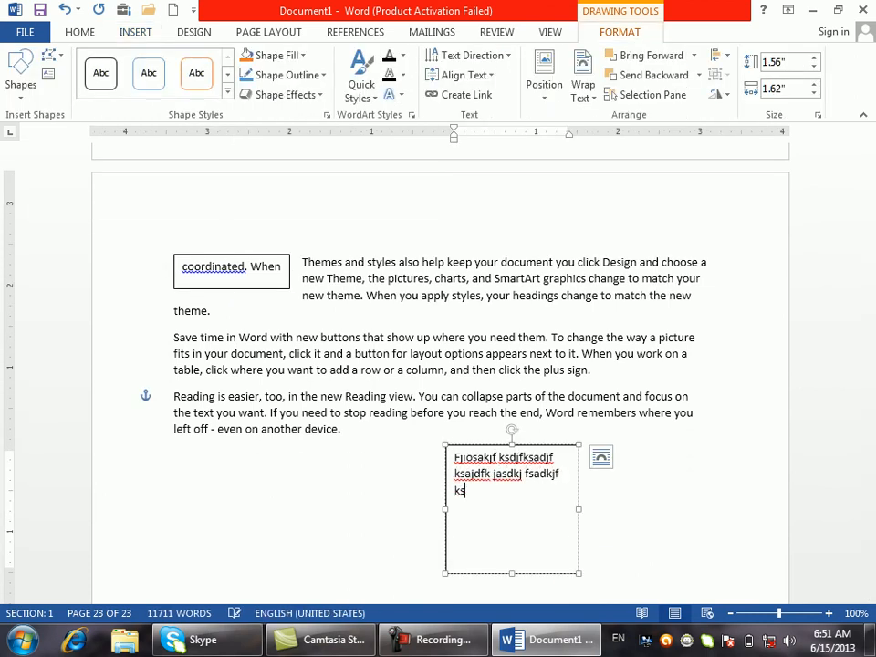
text(asd kf)
key(Return)
text(sdfk jsadkf jasdkjf kadsjfkjadfj)
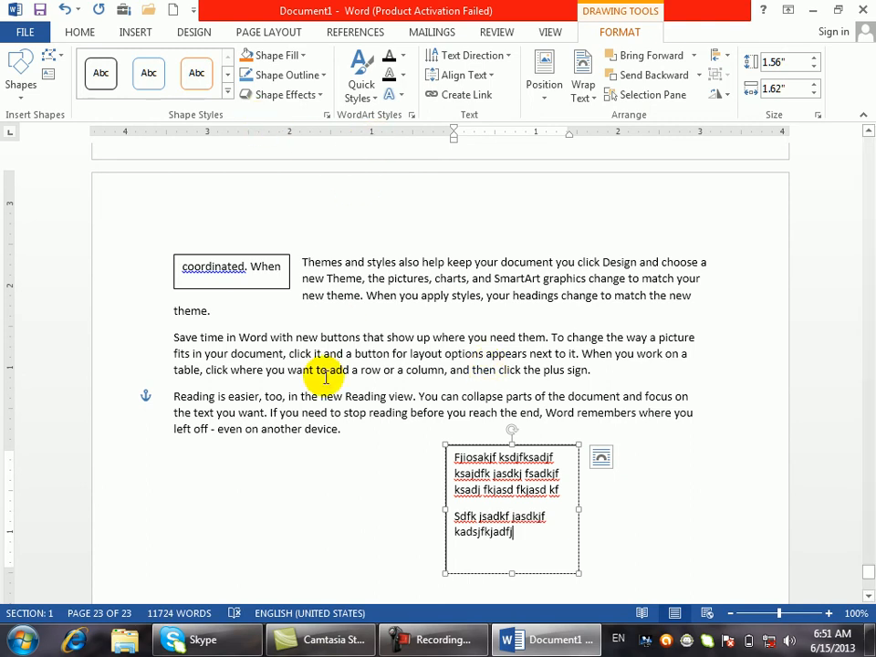
double_click(384, 263)
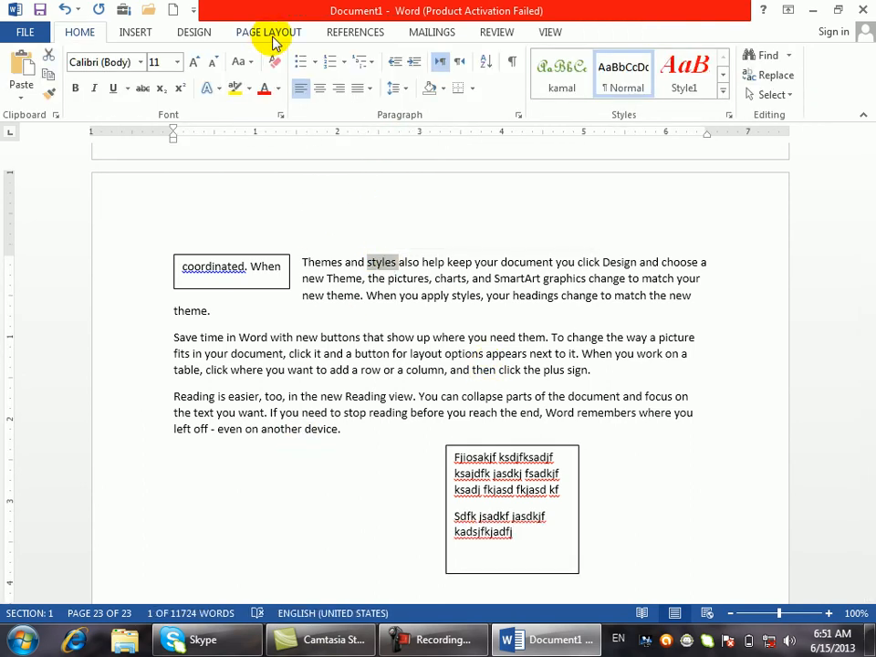
- Insert a footnote reading 'werwervwqervwq' after 'styles', then jump to the document's start
click(344, 33)
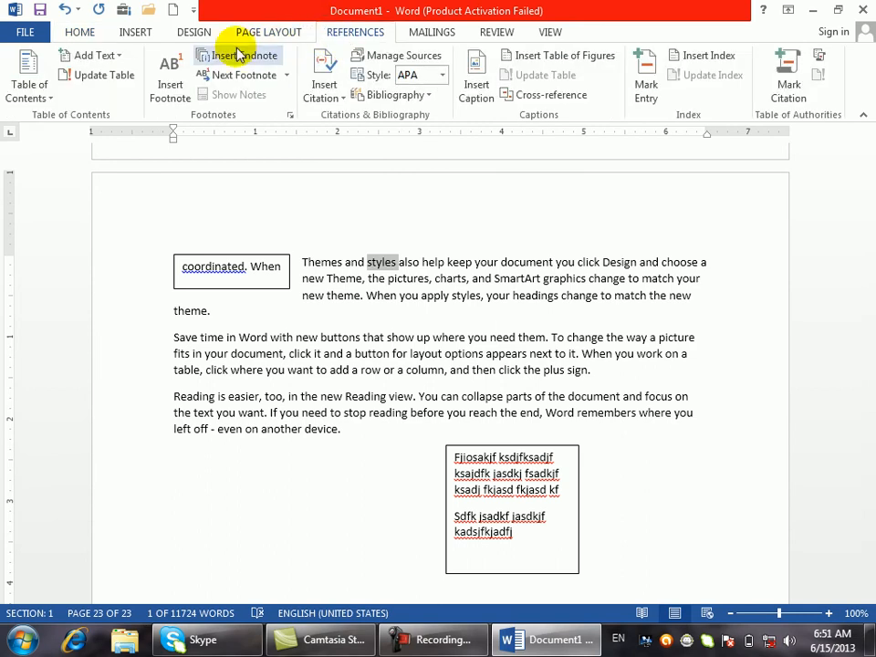
click(170, 86)
text(werwervwqervwqer)
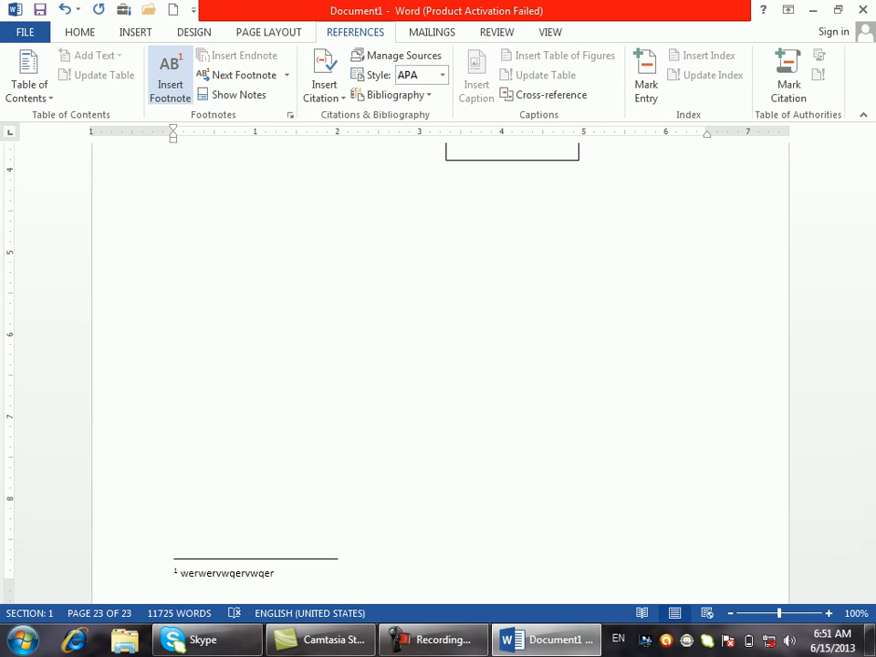
click(463, 211)
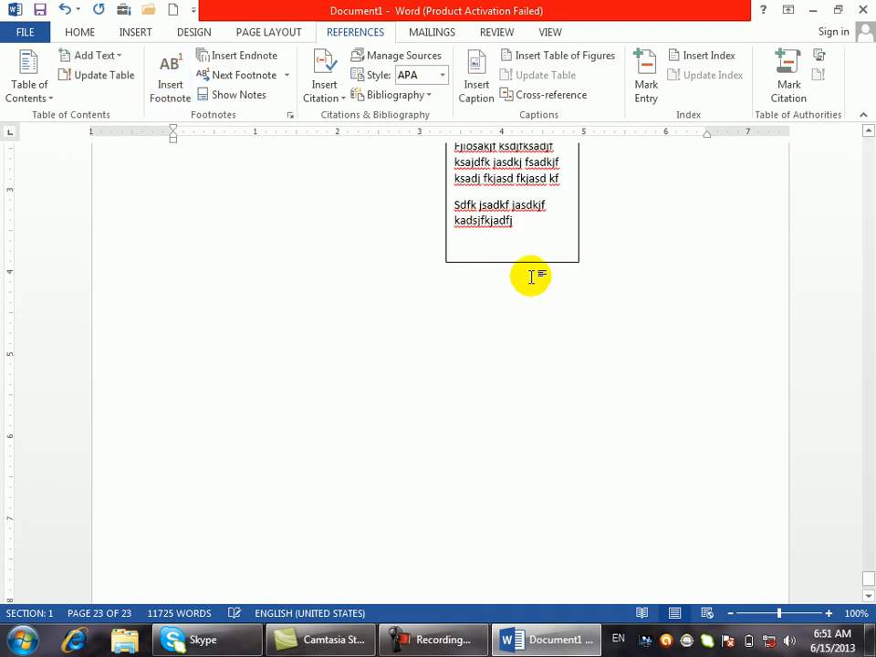
key(ctrl+Home)
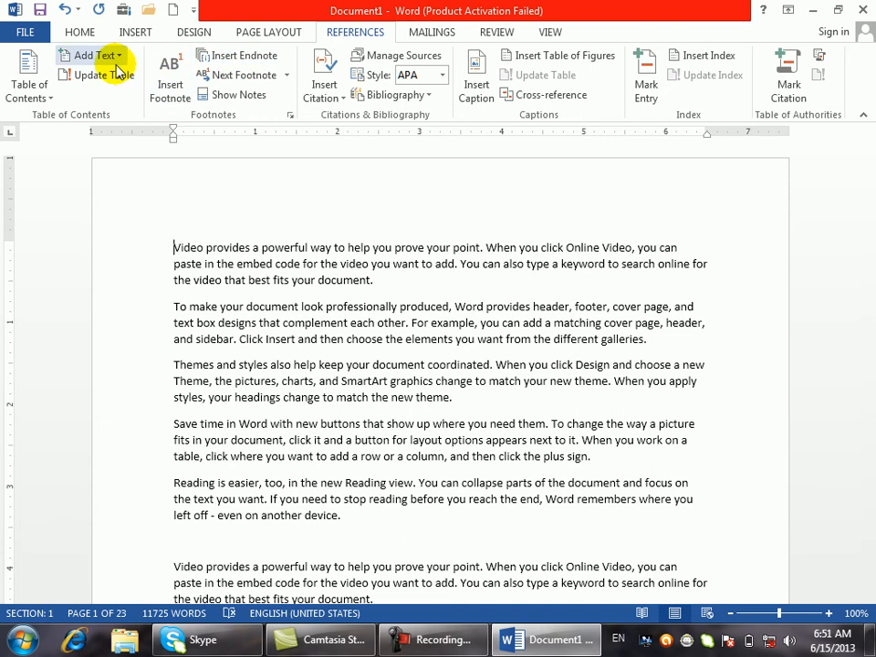
click(493, 33)
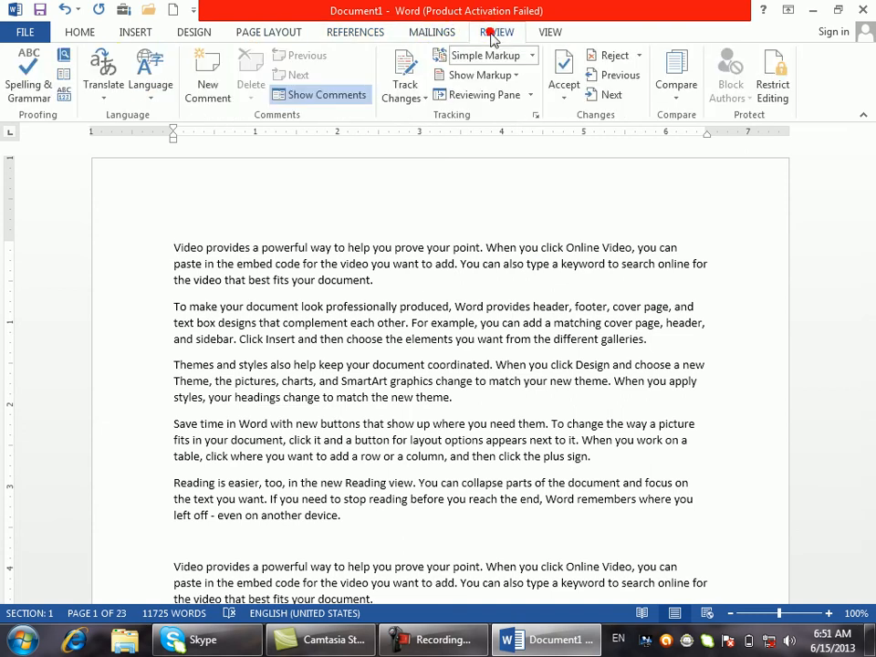
- Toggle Word Count's text boxes/footnotes option, leaving it excluded at 11,709 words versus 11,725
click(62, 96)
click(373, 349)
click(373, 348)
click(373, 348)
click(373, 349)
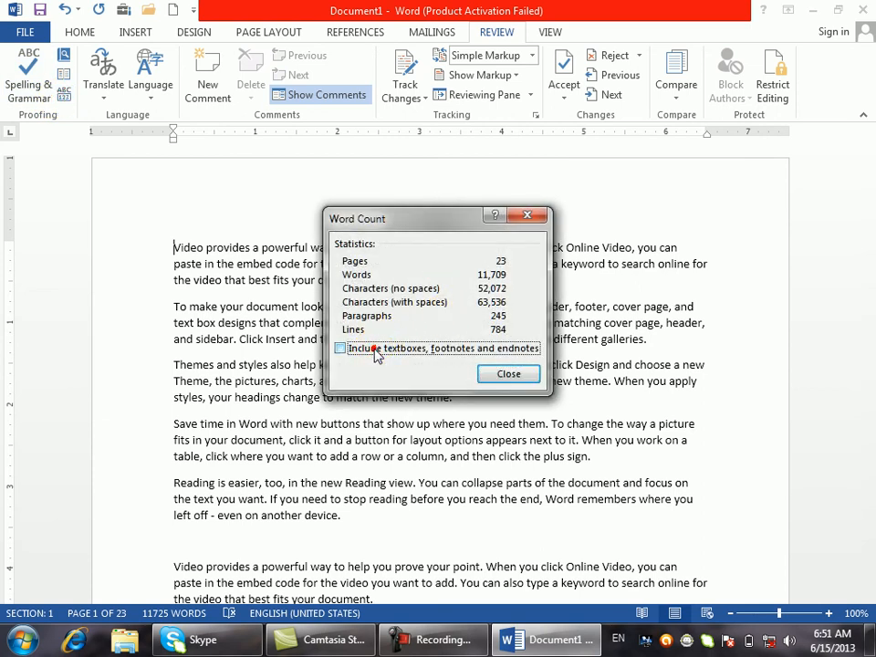
click(373, 349)
click(373, 349)
click(373, 349)
click(373, 348)
click(373, 349)
click(373, 349)
click(373, 348)
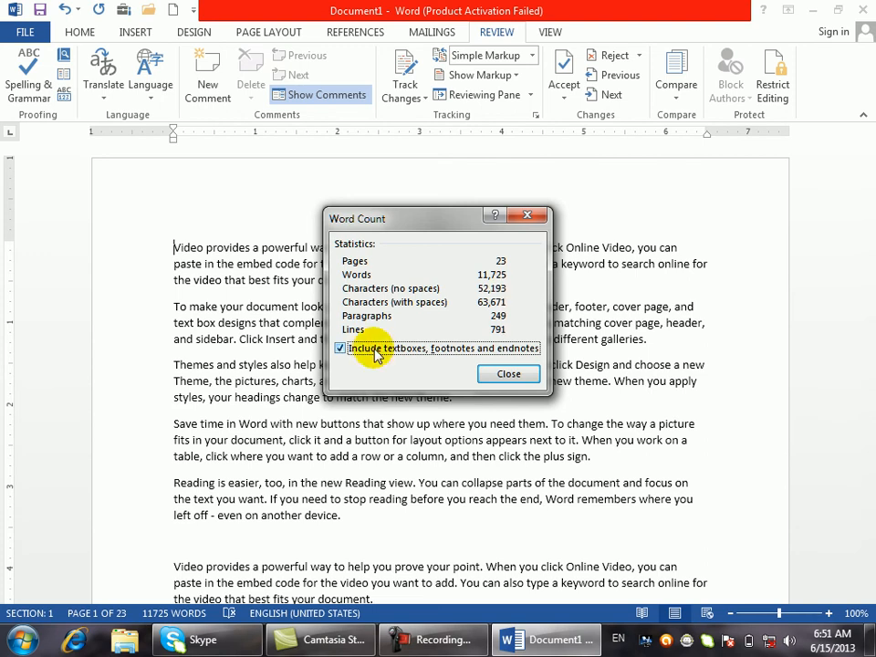
click(373, 349)
click(374, 348)
click(373, 348)
click(375, 351)
click(375, 351)
click(377, 351)
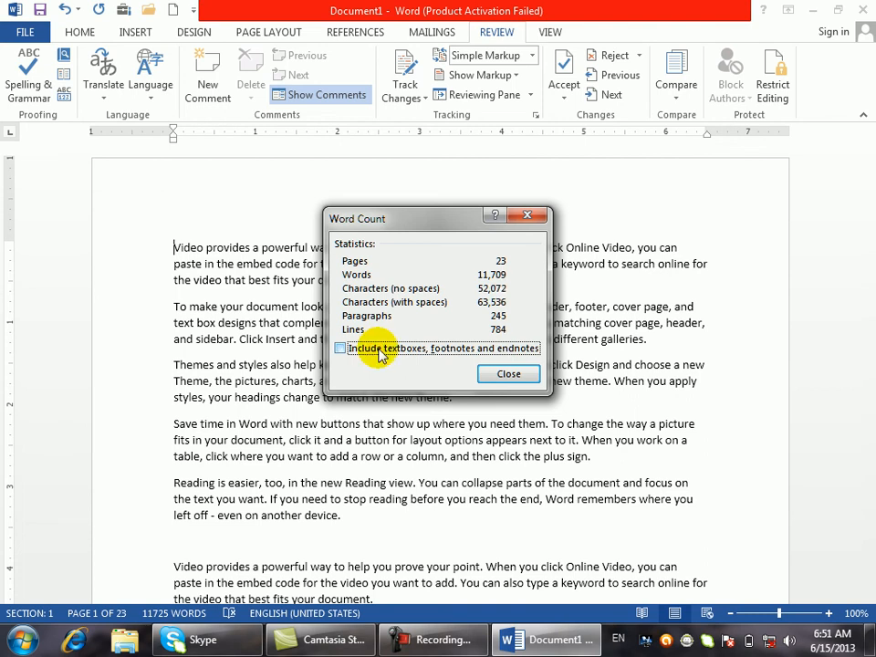
click(380, 353)
click(377, 352)
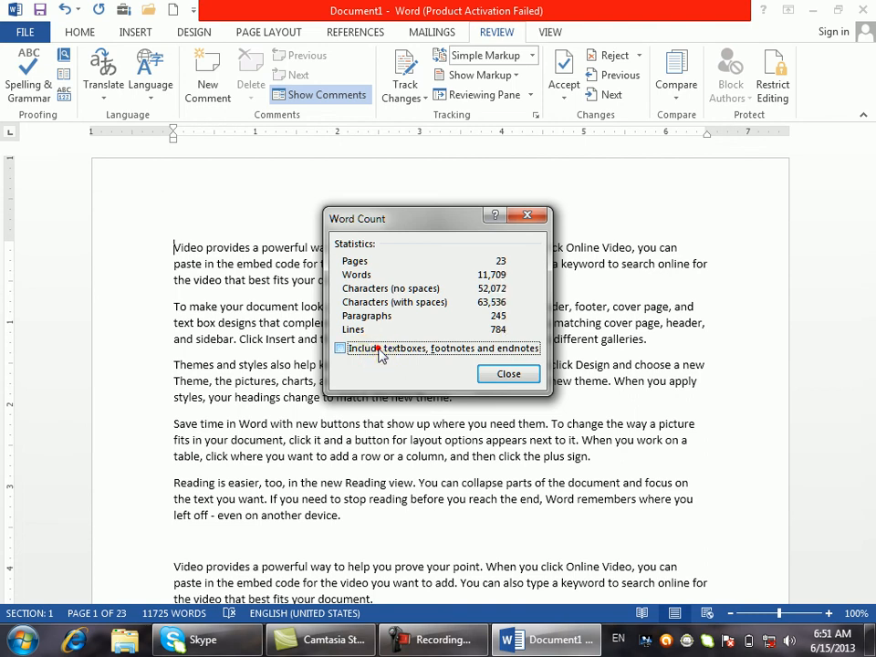
click(507, 373)
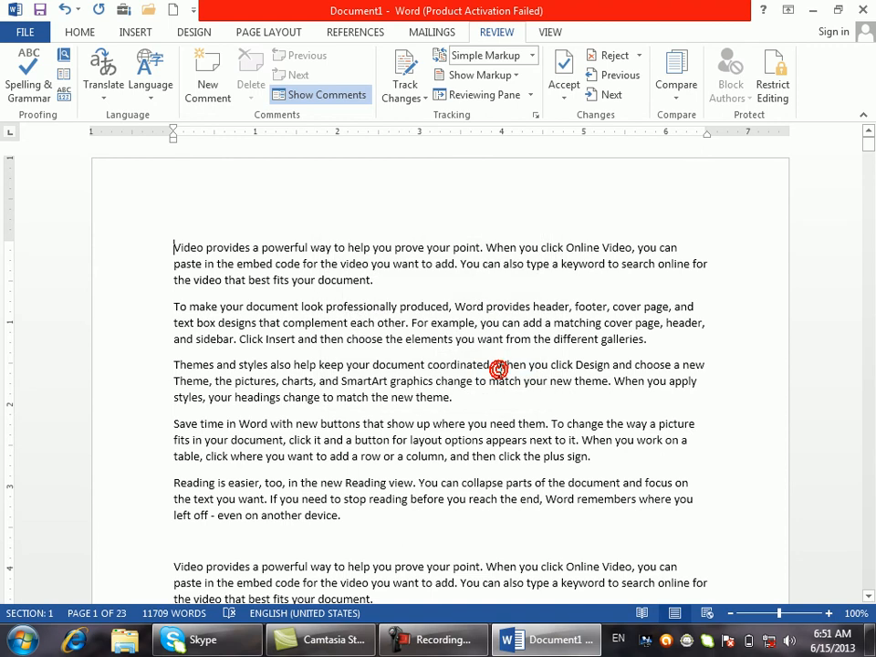
click(117, 101)
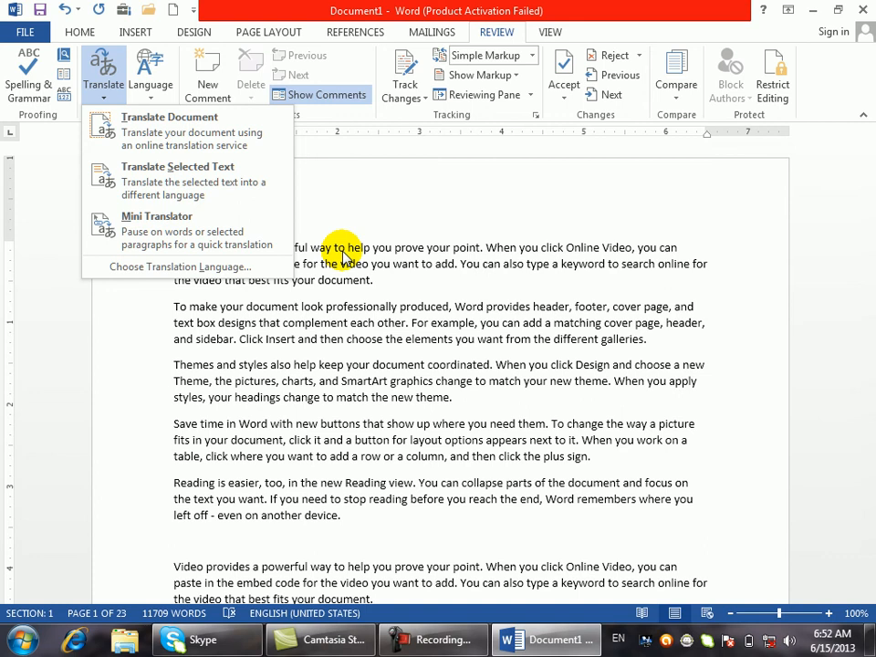
click(474, 337)
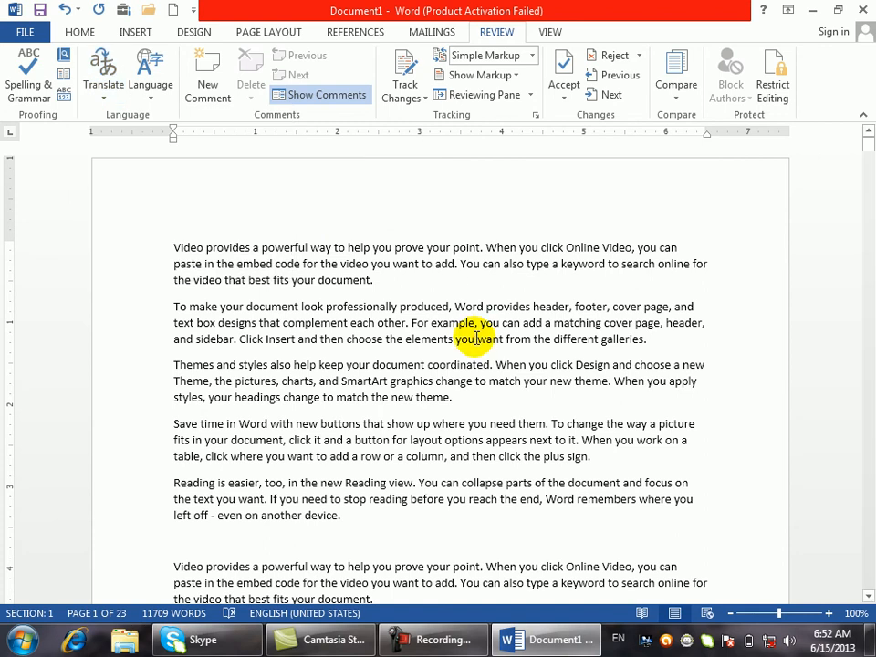
key(alt)
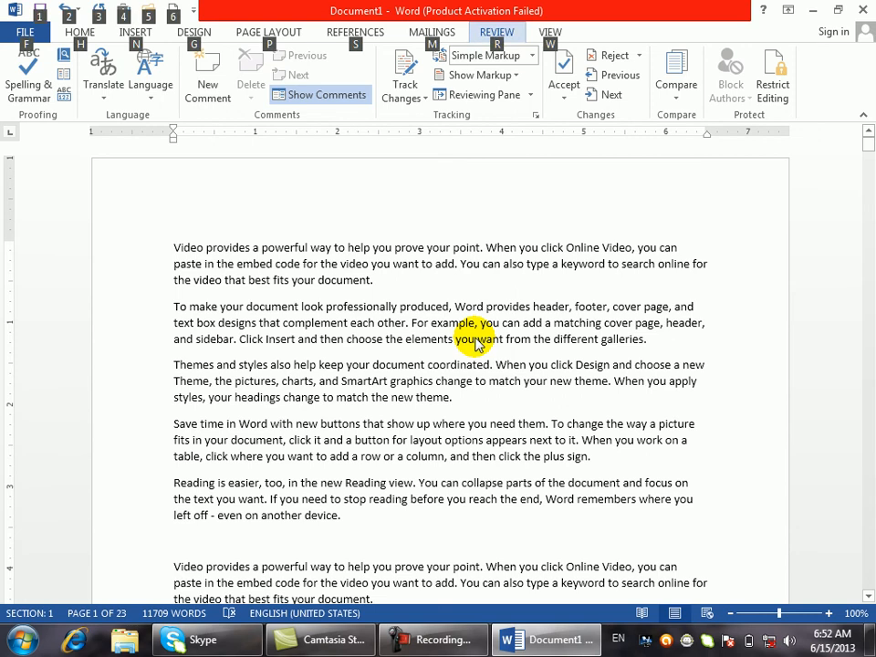
key(alt)
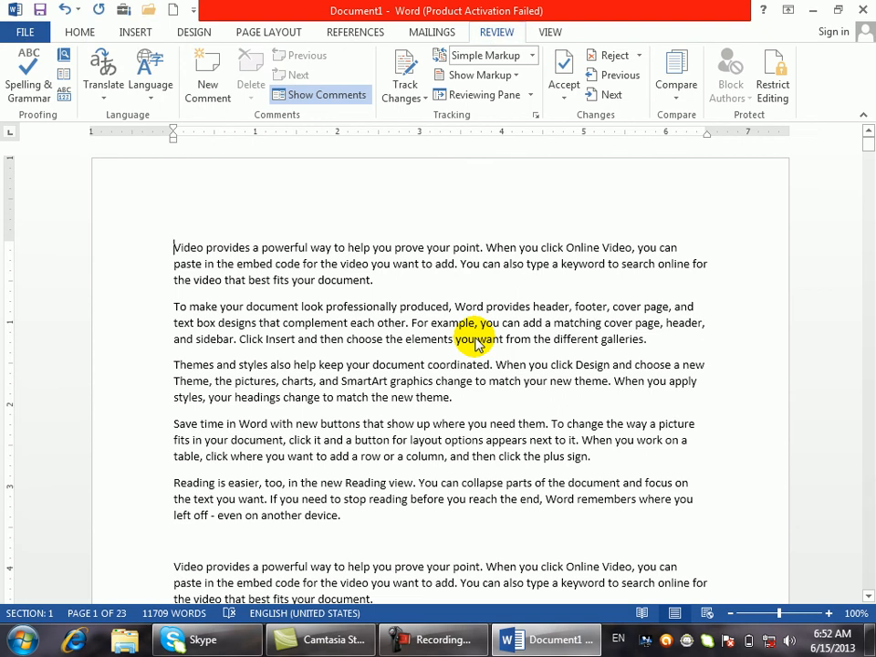
- Run the ListCommands Word command with Current keyboard settings to build the shortcut table
click(556, 31)
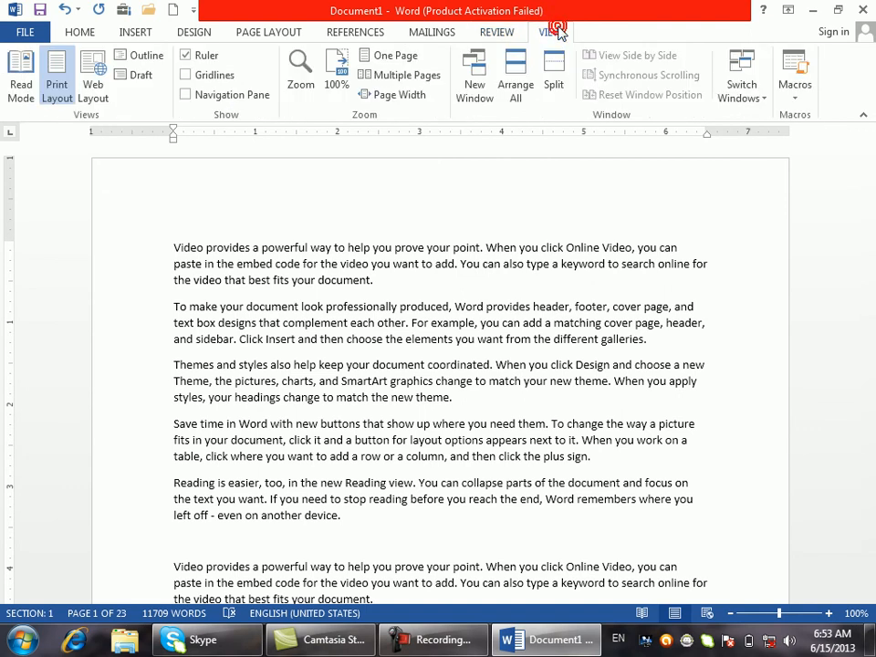
click(798, 108)
click(814, 114)
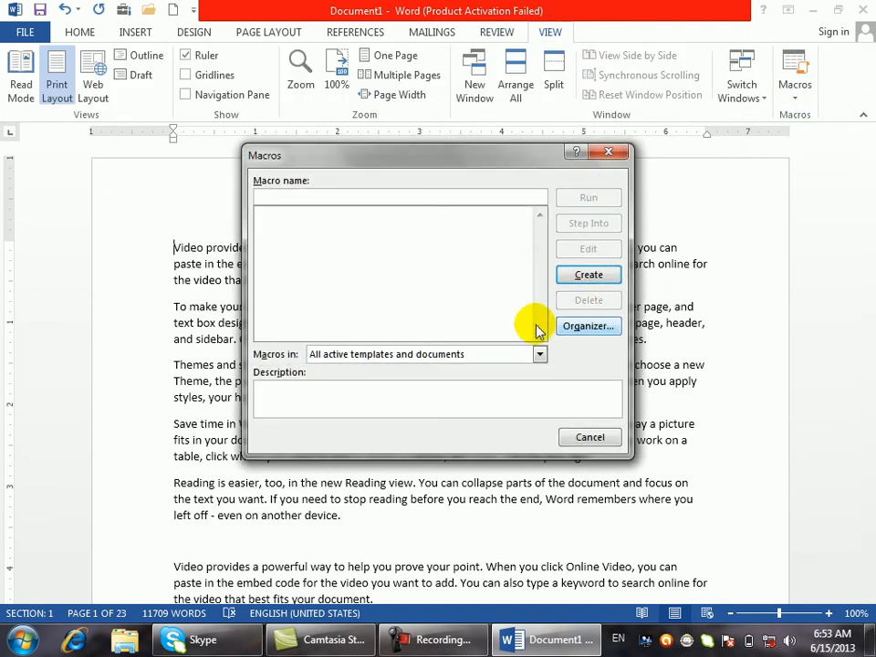
click(469, 354)
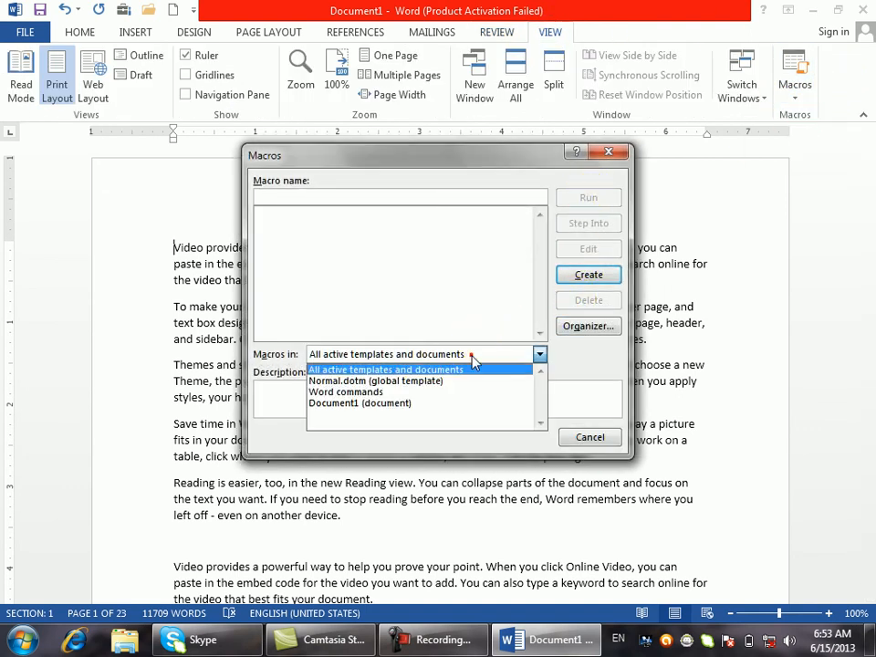
click(365, 391)
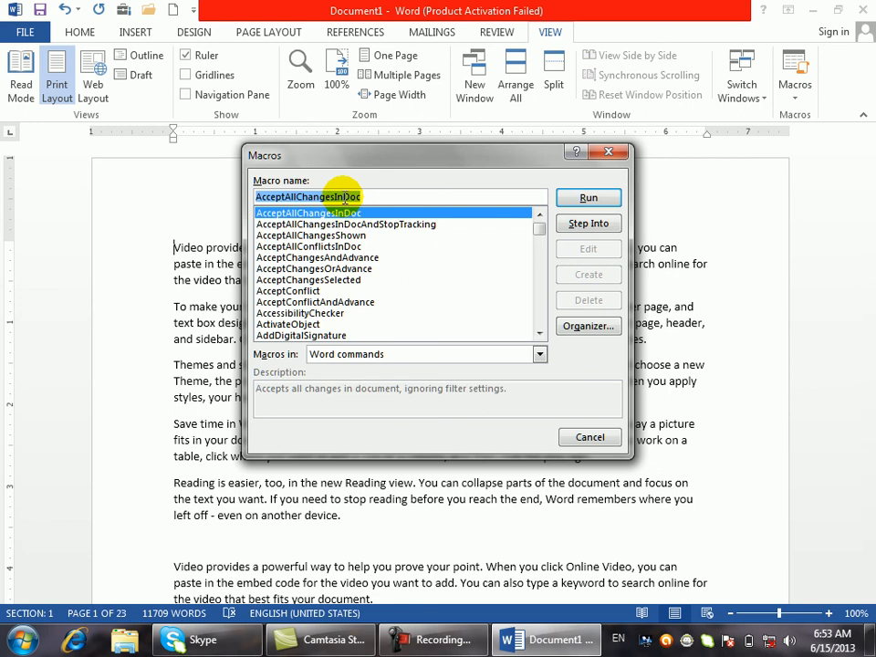
text(lis)
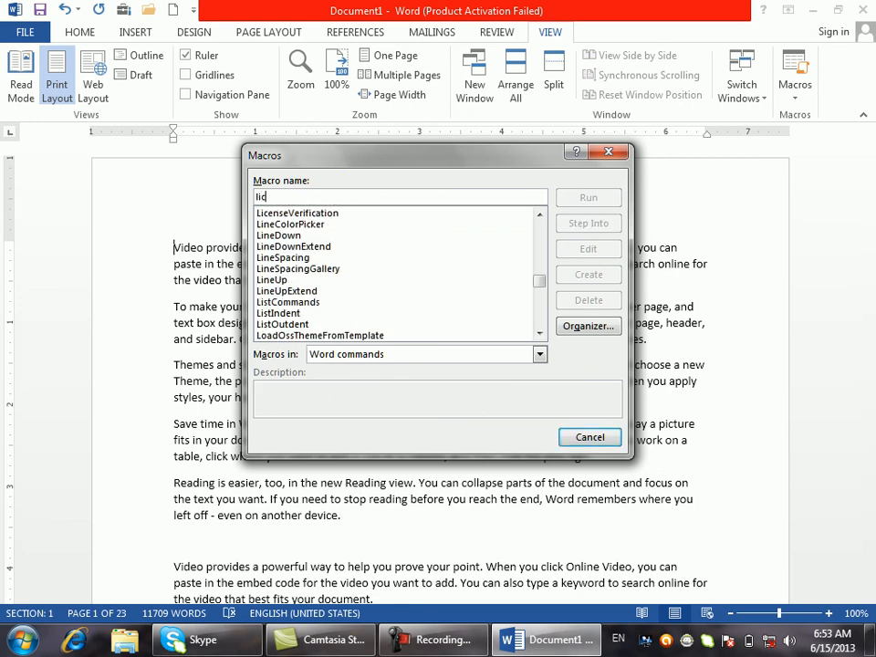
text(o)
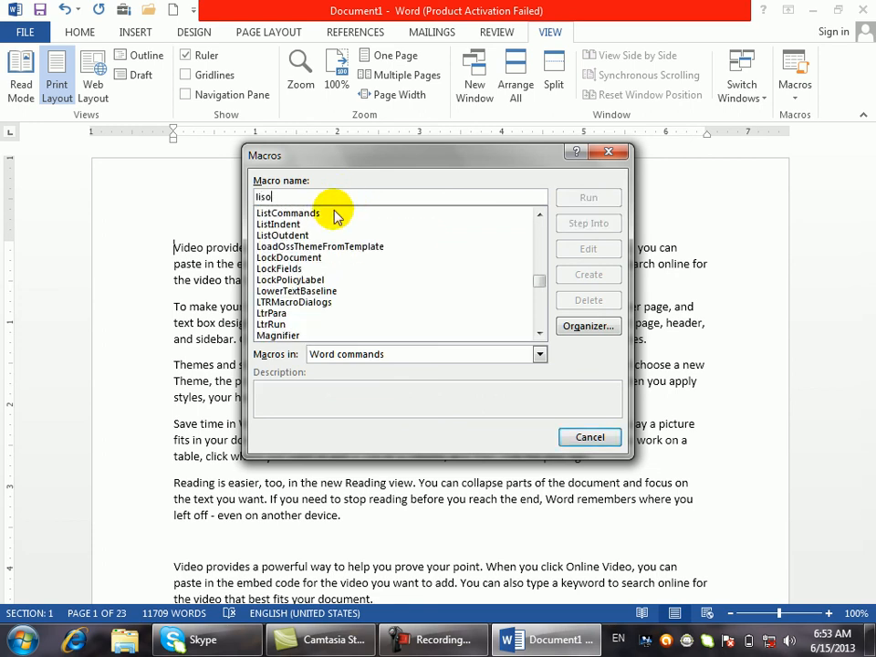
click(298, 214)
click(602, 198)
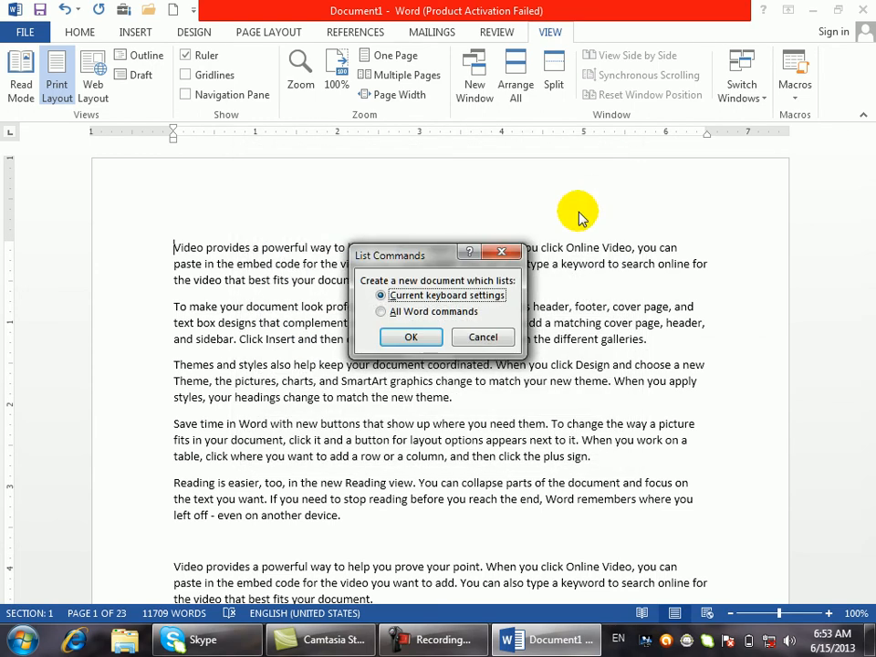
click(392, 335)
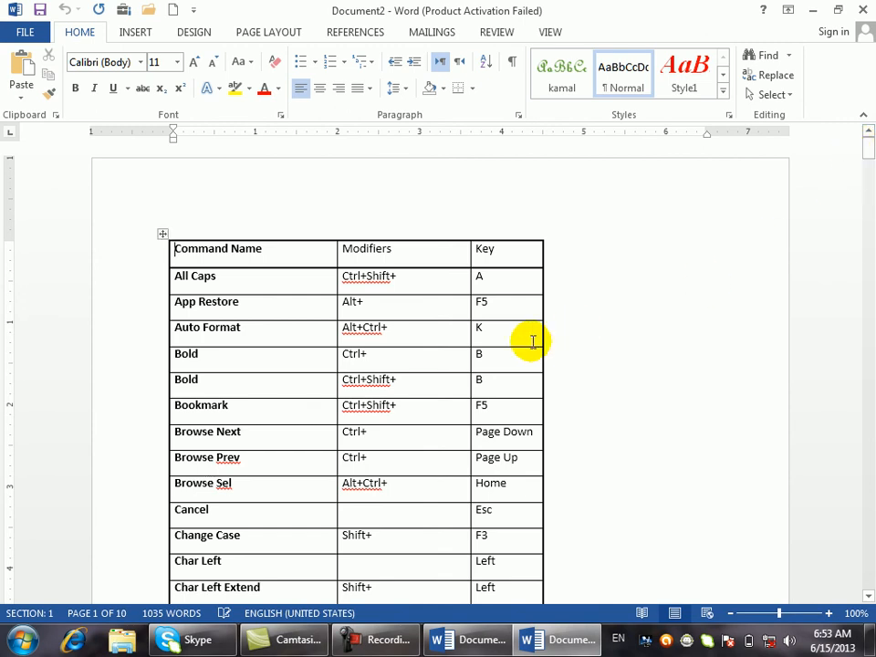
- Move down the shortcut table past Customize Keyboard Shortcut to the Expand Heading rows
key(Down)
key(Down)
key(Down)
key(Down)
key(Down)
key(Down)
key(Down)
key(Down)
key(Down)
key(Down)
key(Down)
key(Down)
key(Down)
key(Down)
key(Down)
key(Down)
key(Down)
key(Down)
key(Down)
key(Down)
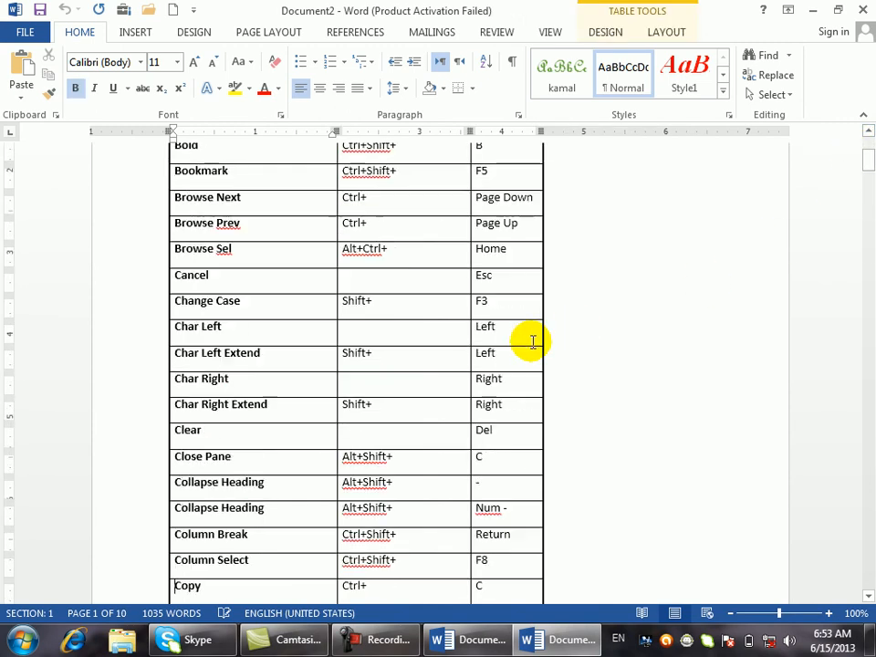
key(Down)
key(Down)
key(Down)
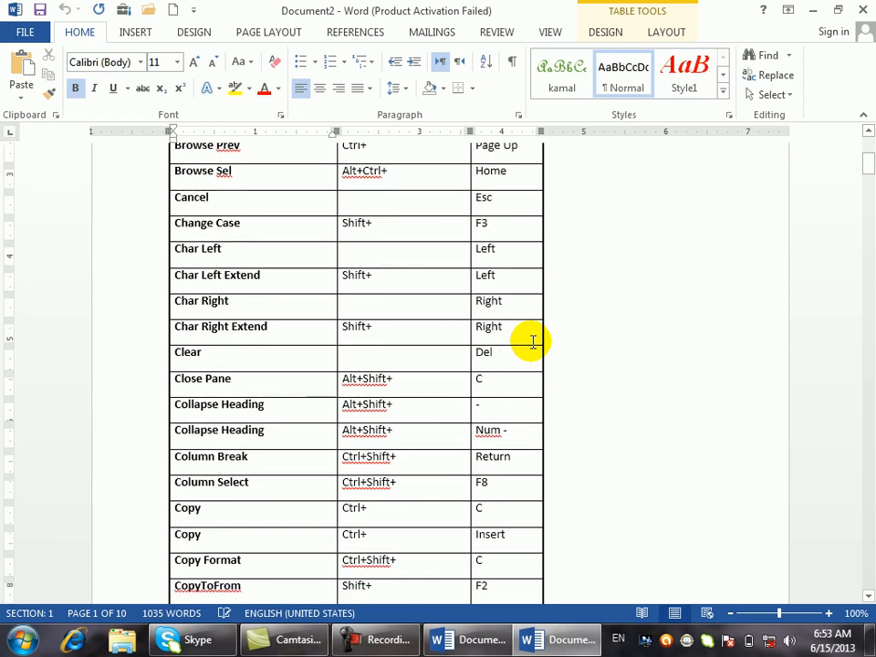
key(Down)
key(Down)
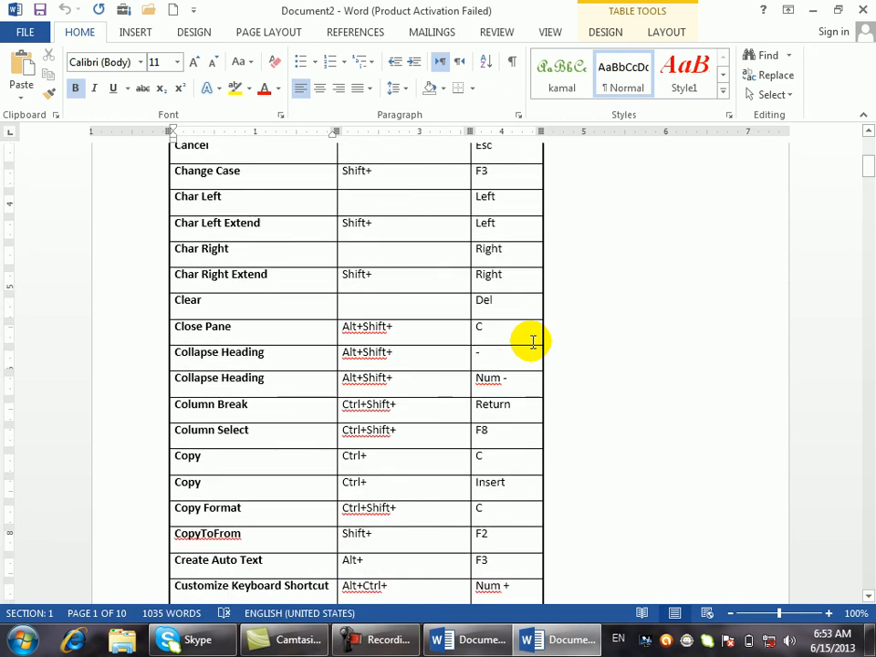
key(Down)
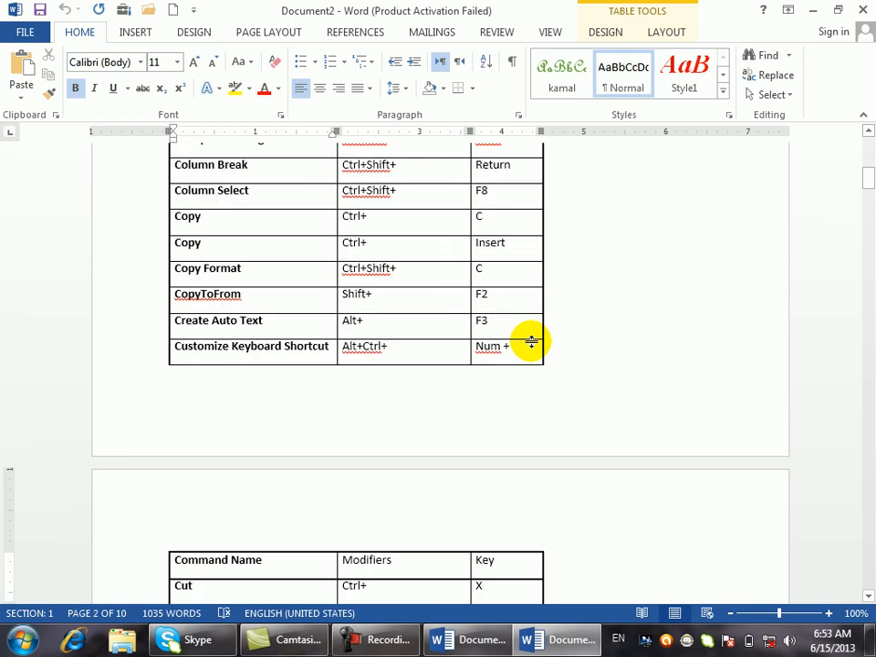
key(Down)
key(Down)
key(Down)
key(Down)
key(Down)
key(Down)
key(Down)
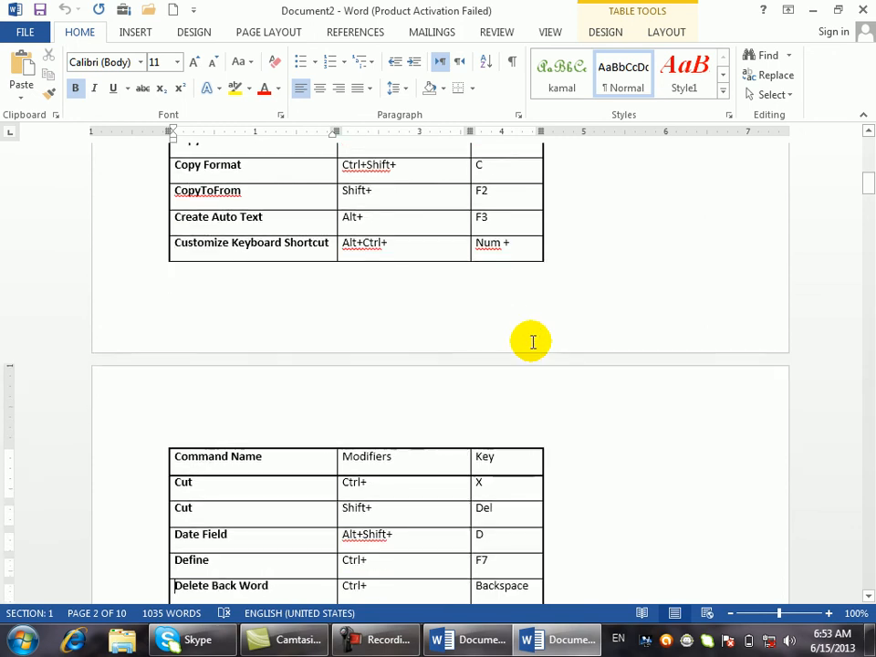
key(Down)
key(Down)
key(Down)
key(Down)
key(Down)
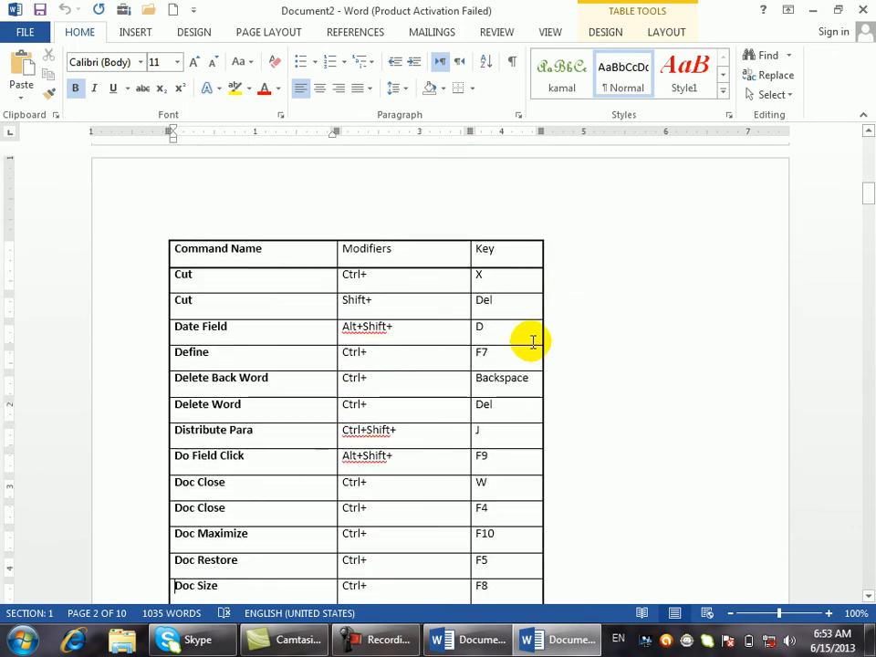
key(Down)
key(Down)
key(Down)
key(Down)
key(Down)
key(Down)
key(Down)
key(Down)
key(Down)
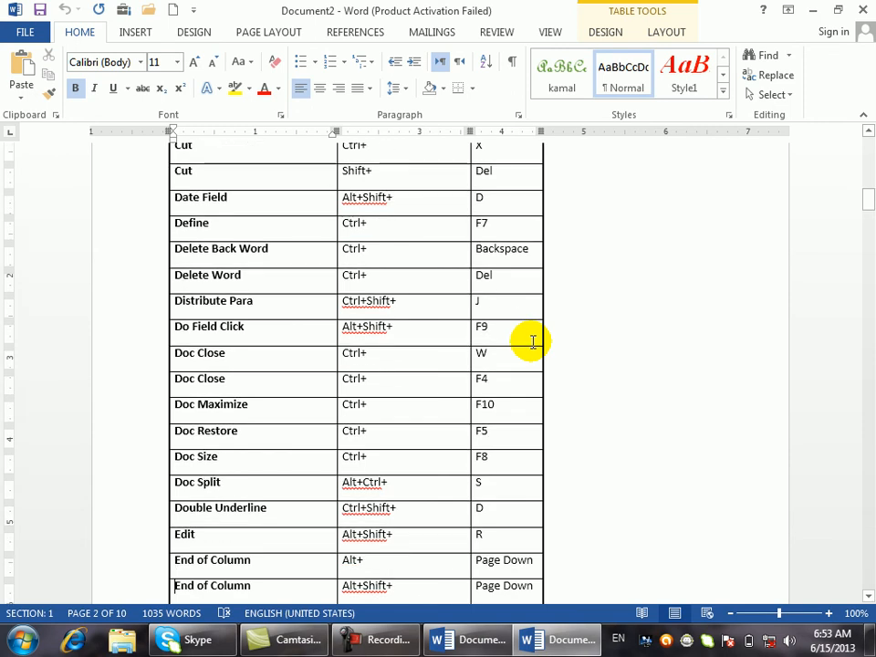
key(Down)
key(Down)
key(Down)
key(Down)
key(Down)
key(Down)
key(Down)
key(Down)
key(Down)
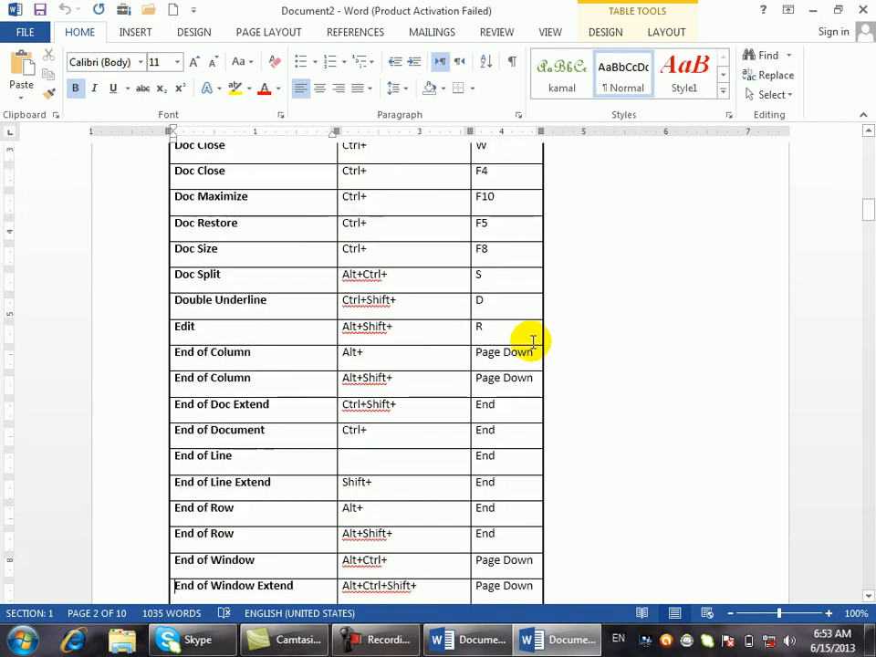
- Continue down to the Undo rows, then close Document2 to bring up its save prompt
key(Down)
key(Down)
key(Down)
key(Down)
key(Down)
key(Down)
key(Down)
key(Down)
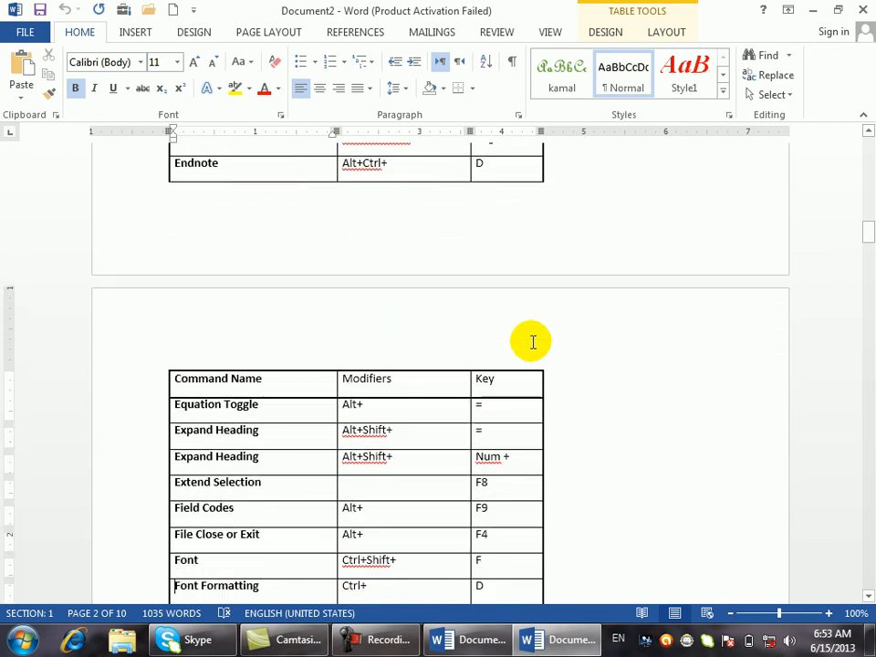
key(Down)
key(Down)
key(Down)
key(Down)
key(Down)
key(Down)
key(Down)
key(Down)
key(Down)
key(Down)
key(Down)
key(Down)
key(Down)
key(Down)
key(Down)
key(Down)
key(Down)
key(Down)
key(Down)
key(Down)
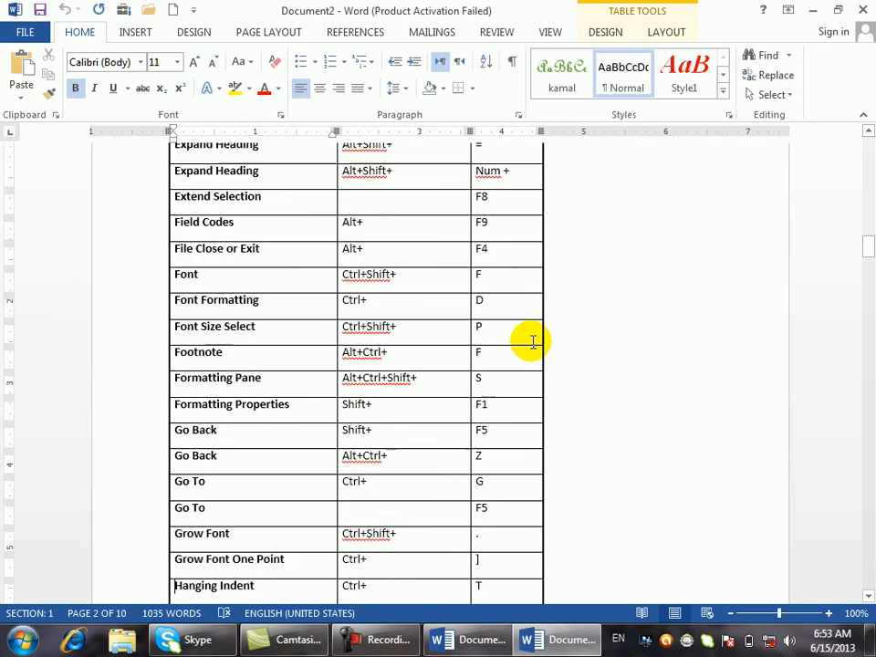
key(Down)
key(Down)
key(Down)
key(Down)
key(Down)
key(Down)
key(Down)
key(Down)
key(Down)
key(Down)
key(Down)
key(Down)
key(Down)
key(Down)
key(Down)
key(Down)
key(Down)
key(Down)
key(Down)
key(Down)
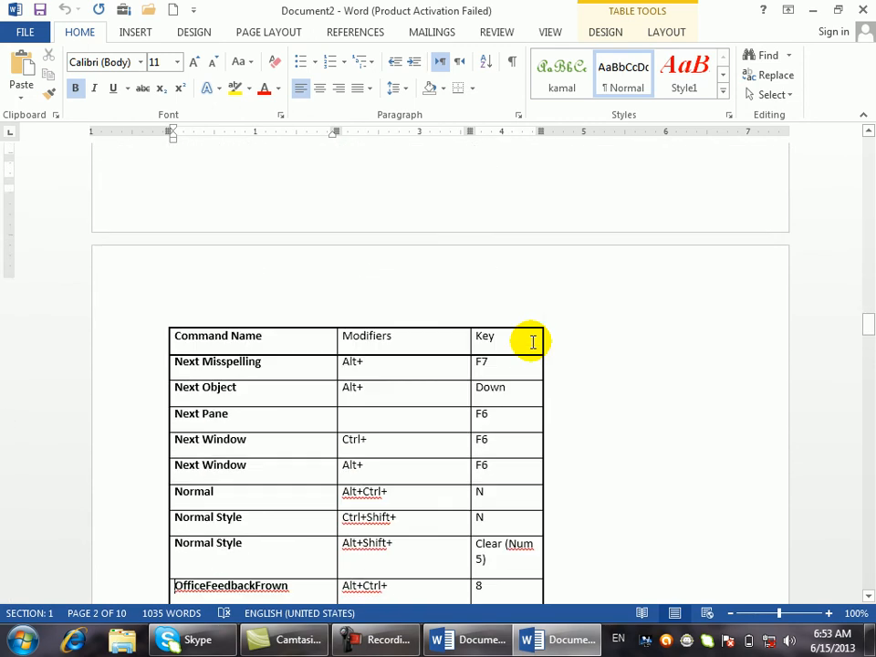
key(Down)
key(Down)
key(Down)
key(Down)
key(Down)
key(Down)
key(Down)
key(Down)
key(Down)
key(Down)
key(Down)
key(Down)
key(Down)
key(Down)
key(Down)
key(Down)
key(Down)
key(Down)
key(Down)
key(Down)
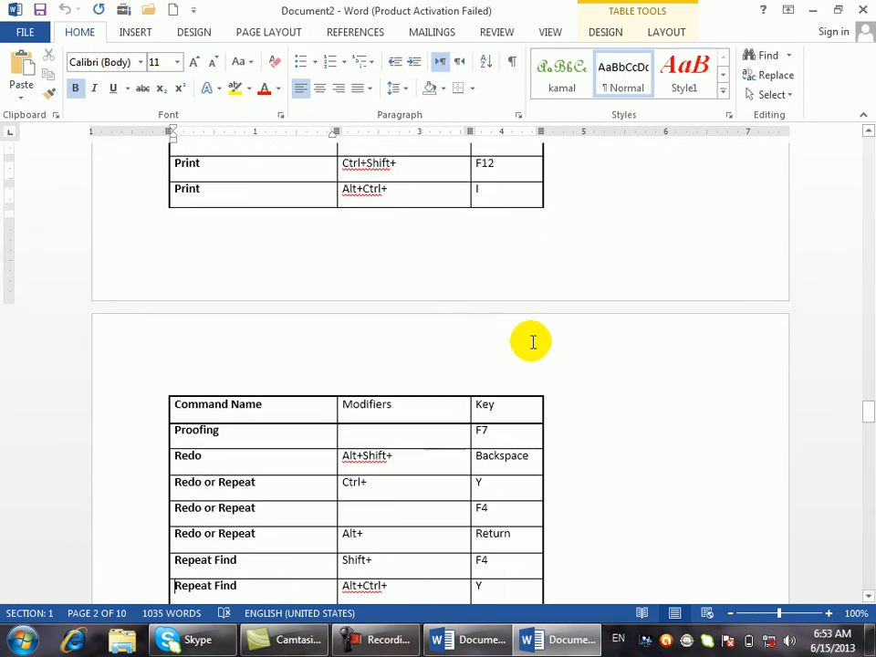
key(Down)
key(Down)
key(Down)
key(Down)
key(Down)
key(Down)
key(Down)
key(Down)
key(Down)
key(Down)
key(Down)
key(Down)
key(Down)
key(Down)
key(Down)
key(Down)
key(Down)
key(Down)
key(Down)
key(Down)
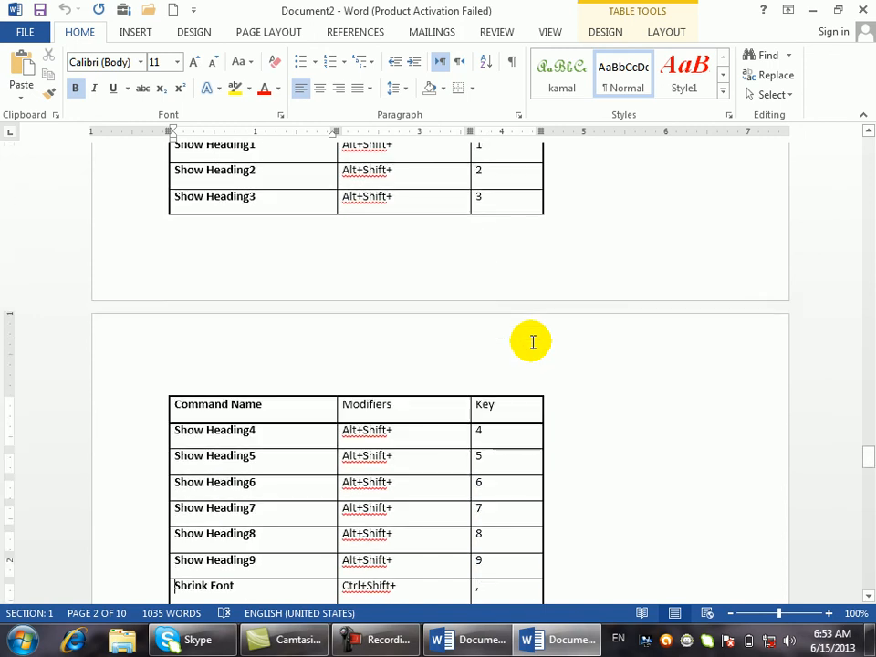
key(Down)
key(Down)
key(Down)
key(Down)
key(Down)
key(Down)
key(Down)
key(Down)
key(Down)
key(Down)
key(Down)
key(Down)
key(Down)
key(Down)
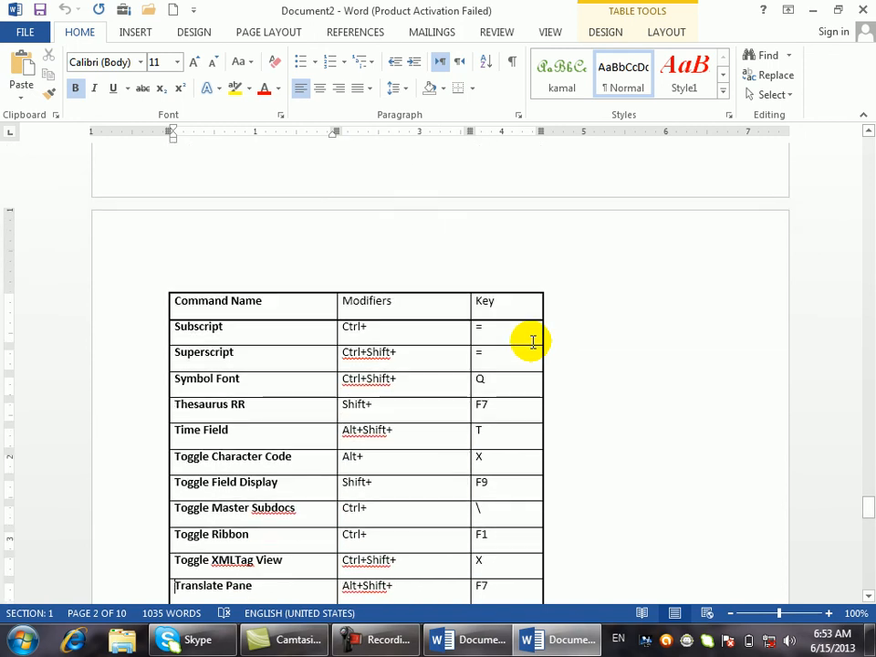
click(861, 10)
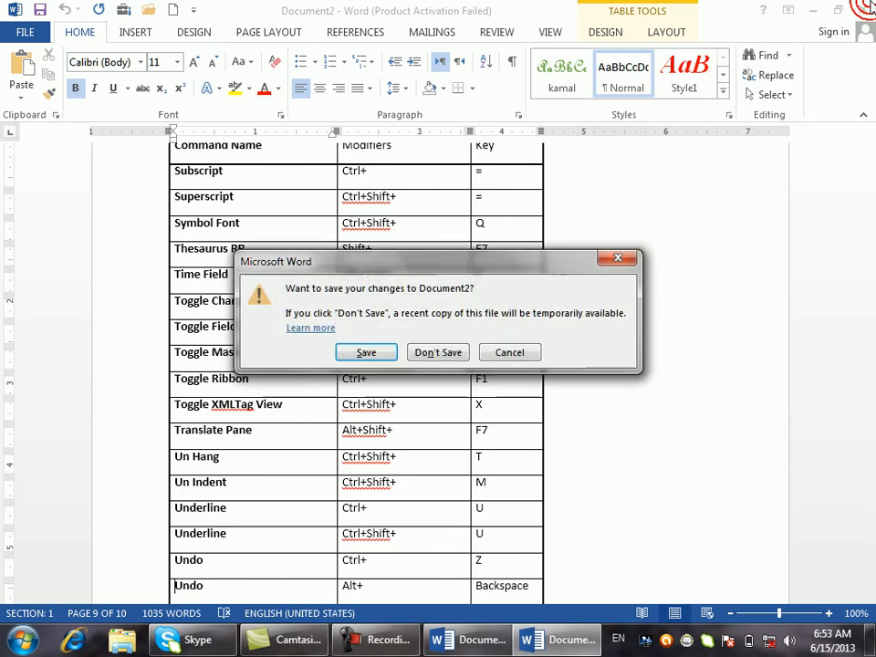
- Discard Document2 without saving and show the Review tab in Document1
click(448, 352)
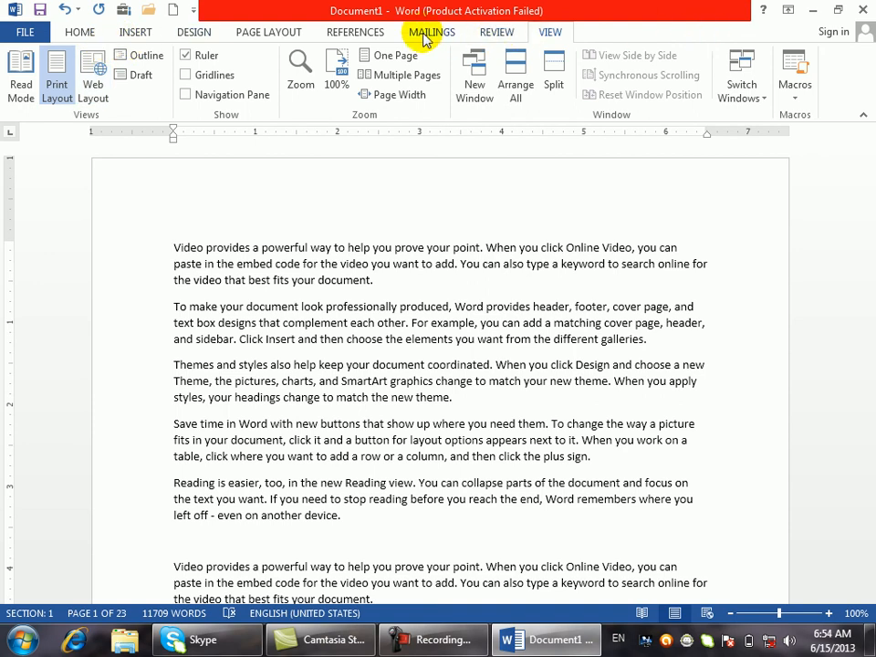
click(495, 36)
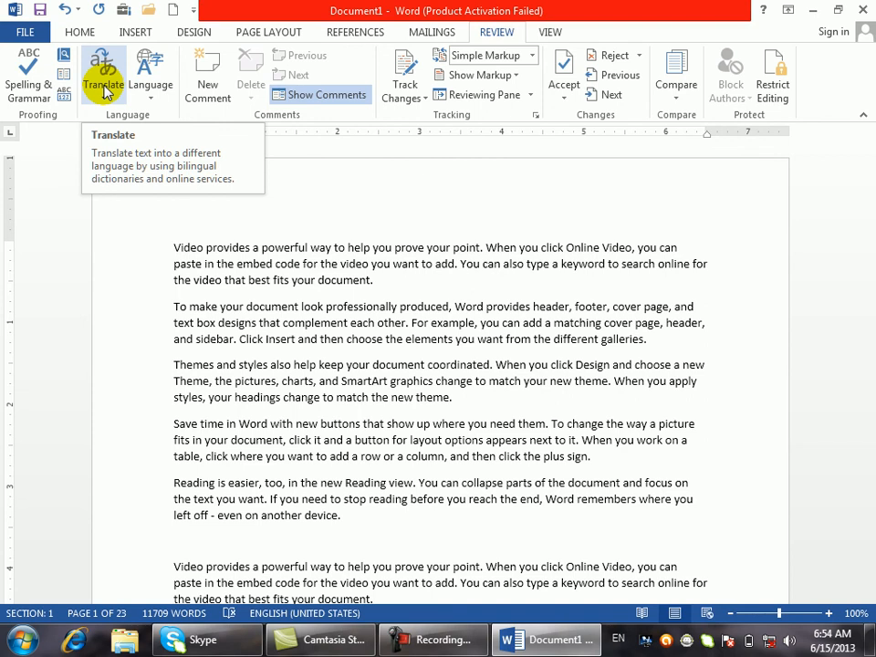
- Open Translate's Choose Translation Language options, where the Mini Translator language is English (United States)
click(105, 92)
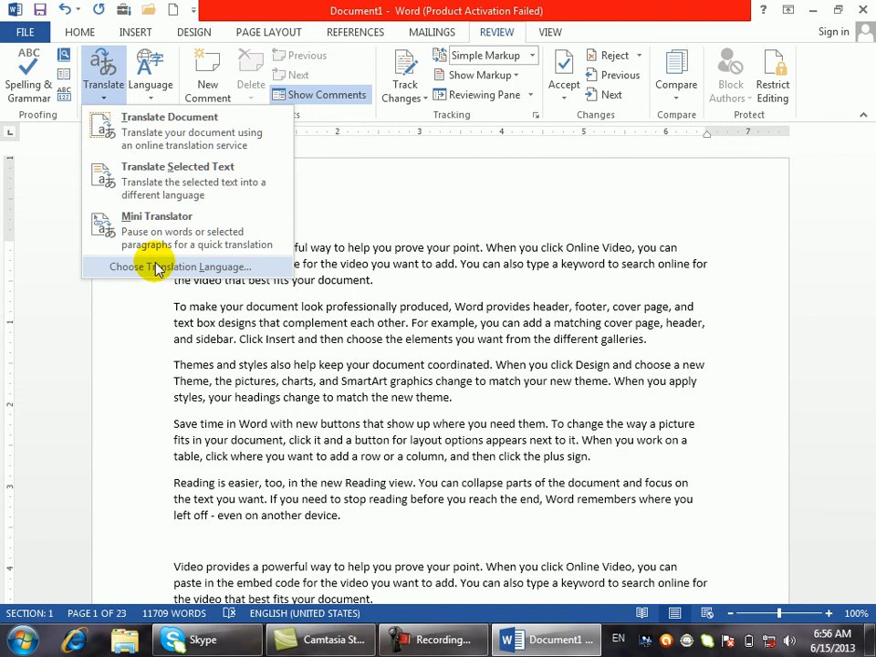
click(157, 267)
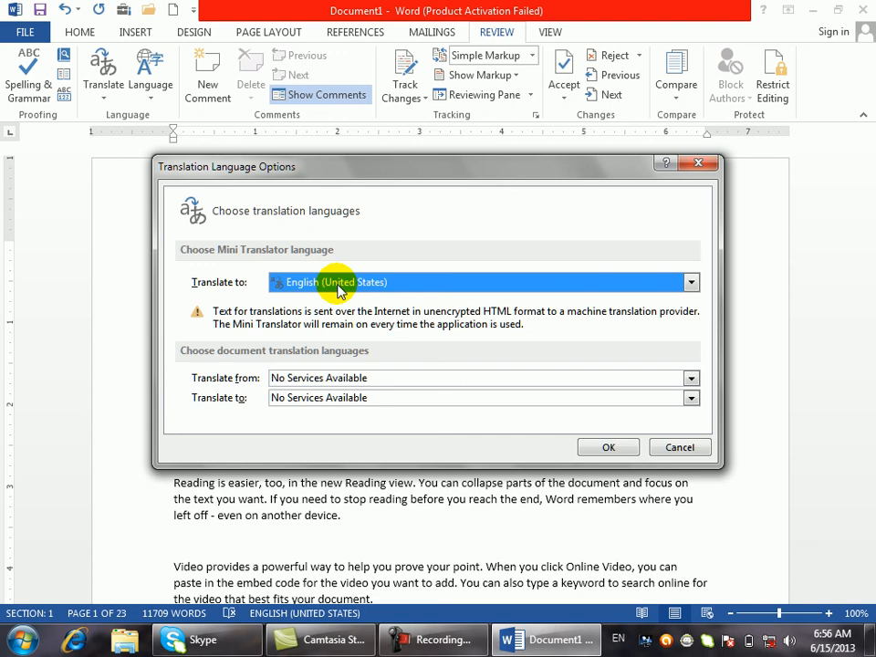
- Close Translation Language Options, then glance at the Language dropdown and dismiss it
click(697, 162)
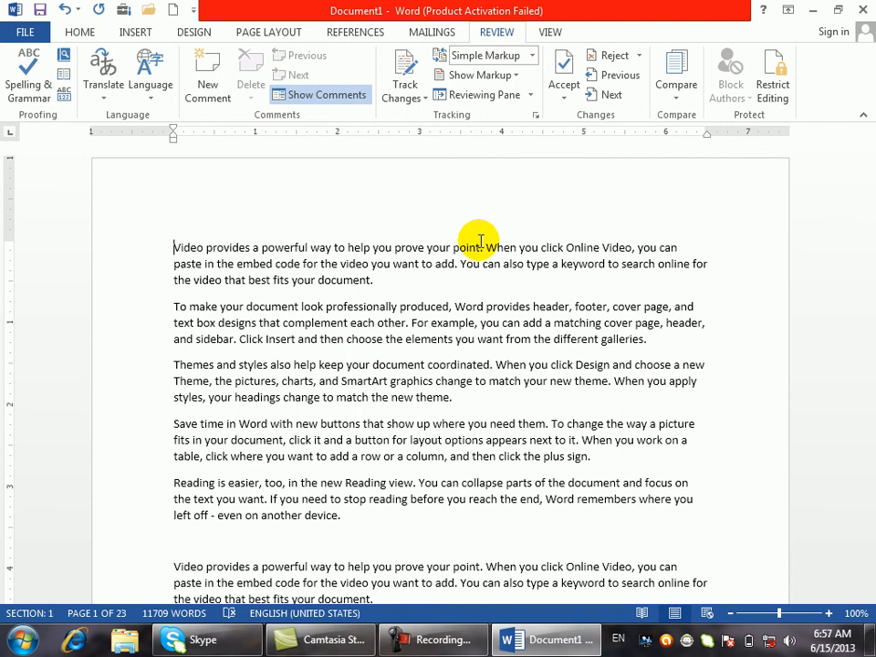
click(151, 103)
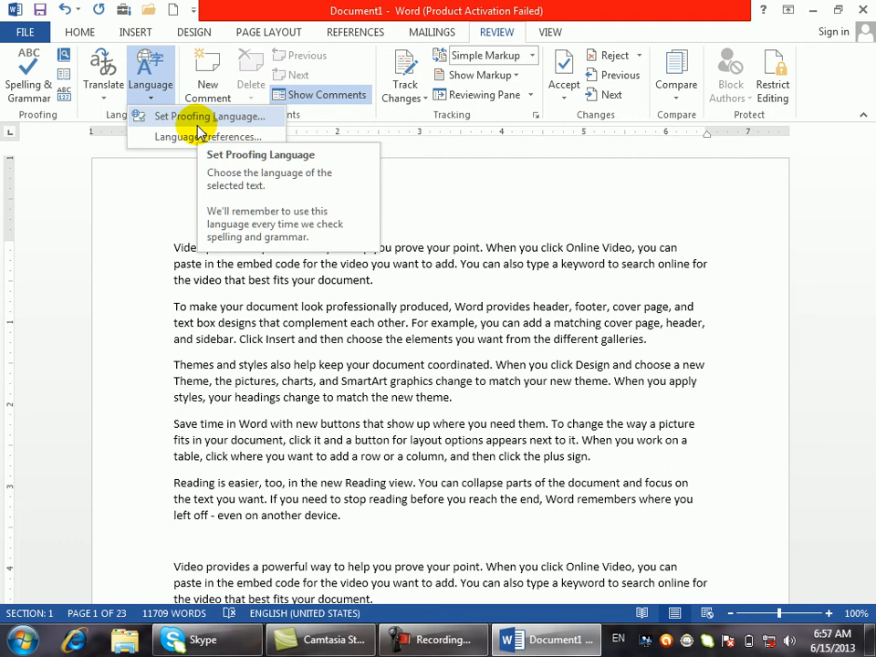
click(464, 485)
- Clear all sample text and type Color, Colour, Meter and Metre on separate lines
key(ctrl+a)
key(Delete)
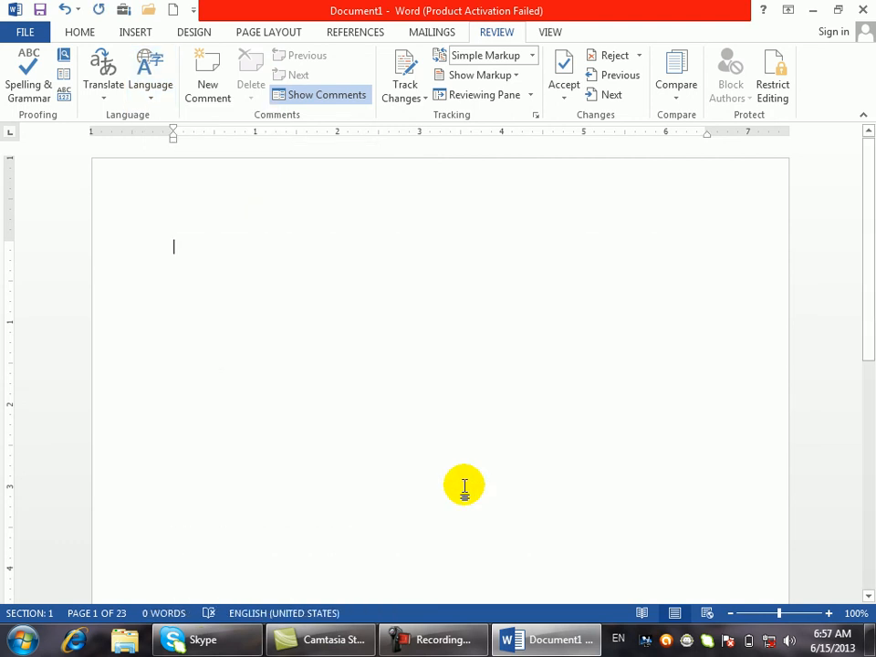
text(color)
key(Return)
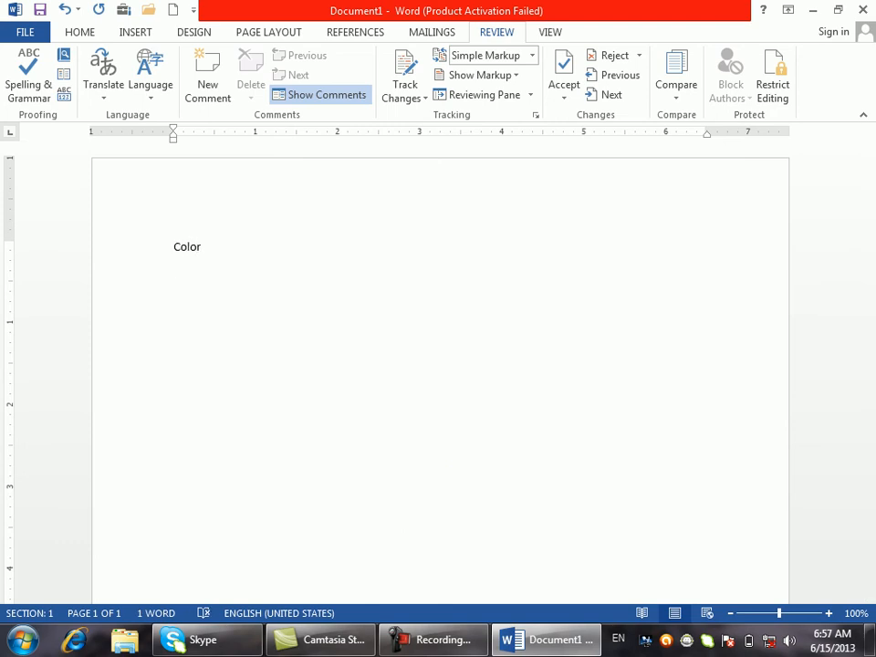
text(colour)
key(Return)
text(meter)
key(Return)
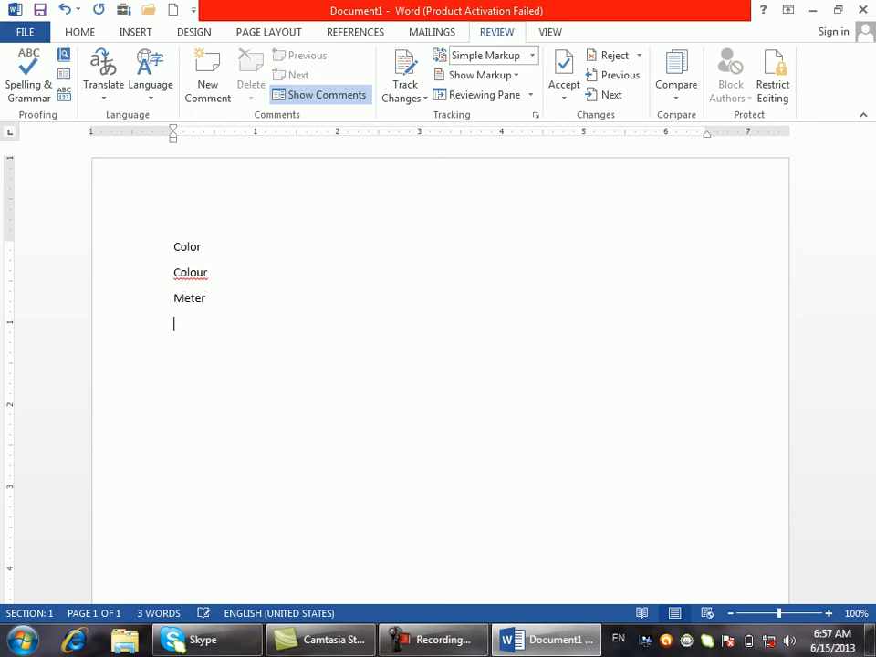
text(metre)
key(Return)
- Add Center and Centre on new lines, correcting the typos along the way
text(statu)
key(BackSpace)
key(BackSpace)
key(BackSpace)
key(BackSpace)
key(BackSpace)
text(center)
key(Return)
text(cnete)
key(BackSpace)
key(BackSpace)
key(BackSpace)
key(BackSpace)
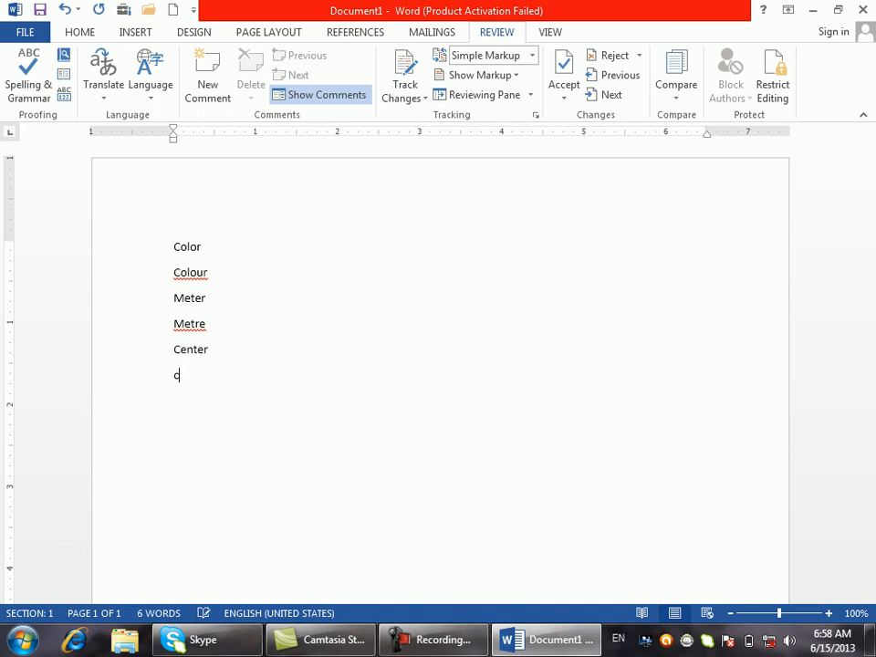
text(enter)
key(BackSpace)
key(BackSpace)
text(re)
key(Return)
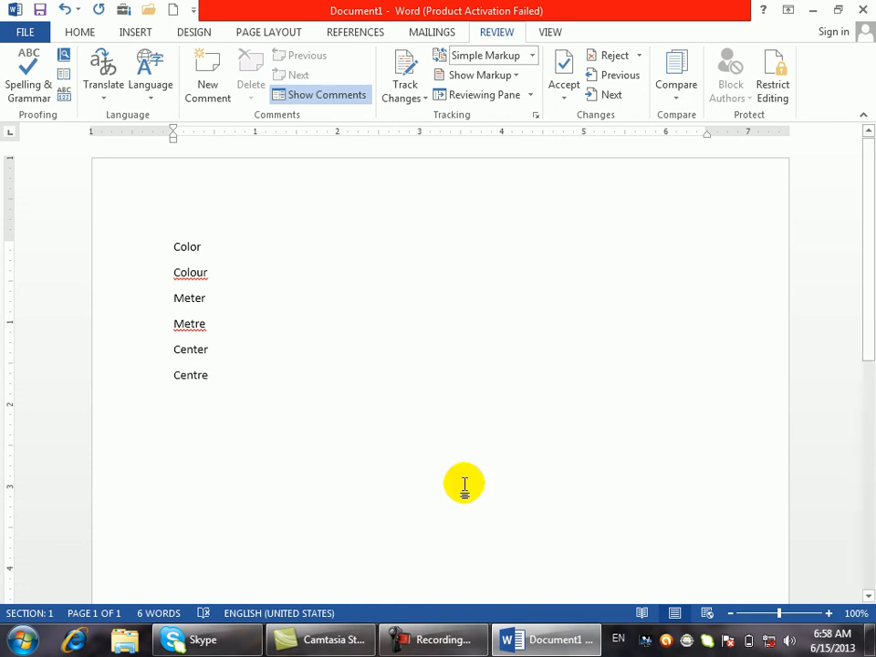
- Select text in the Centre and Colour words and bring up the Language options
click(229, 387)
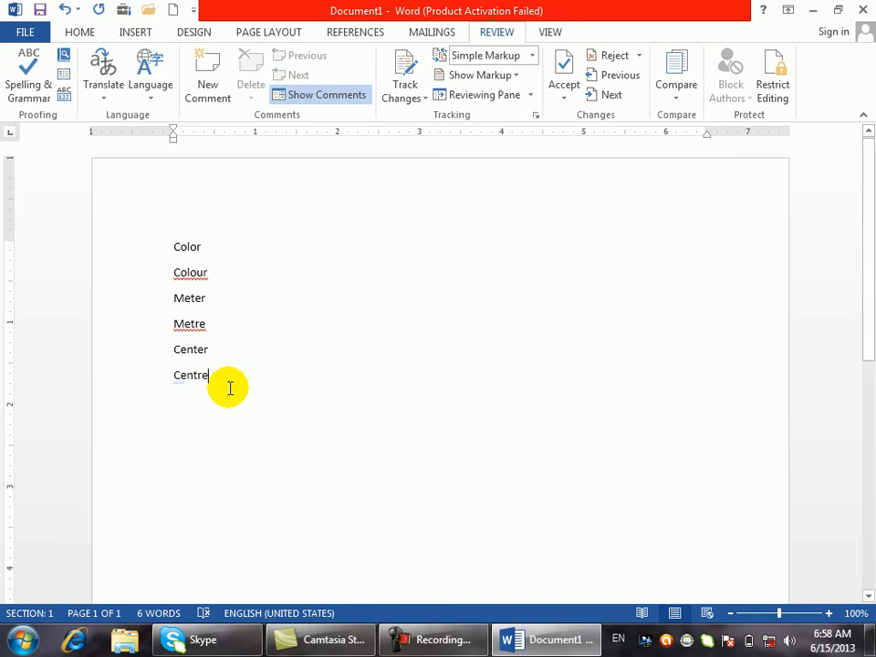
drag(230, 387, 187, 381)
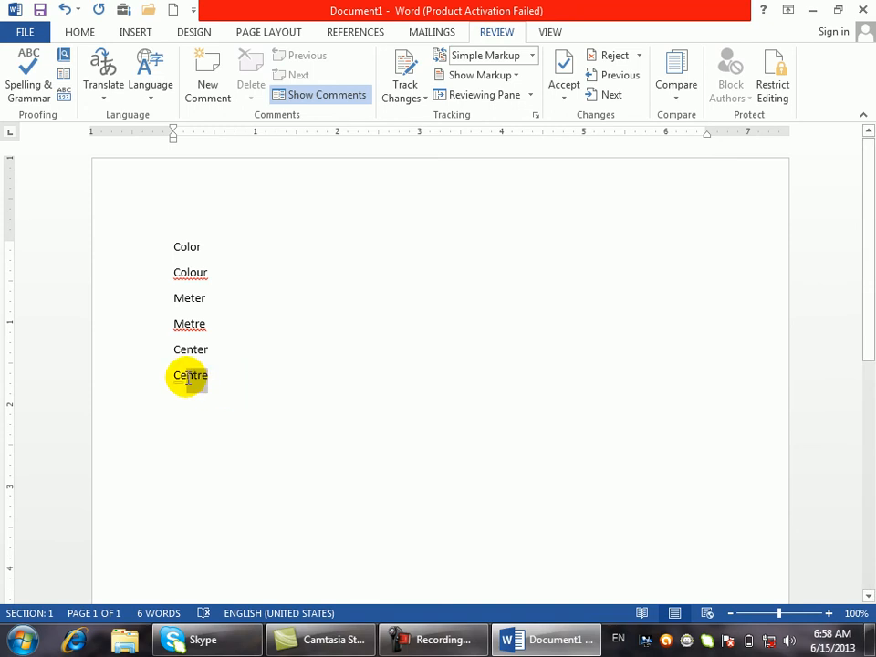
drag(173, 274, 180, 275)
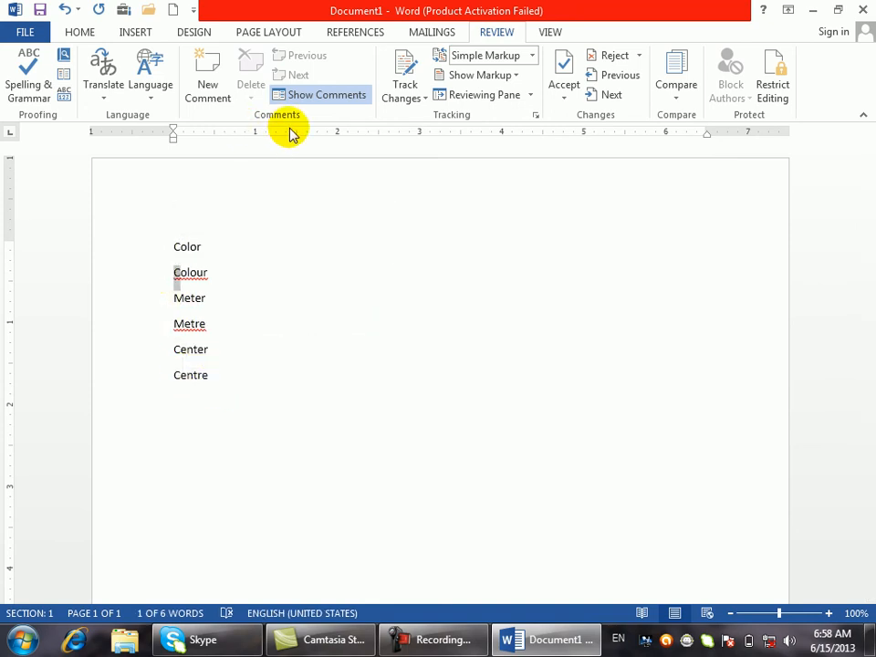
click(148, 88)
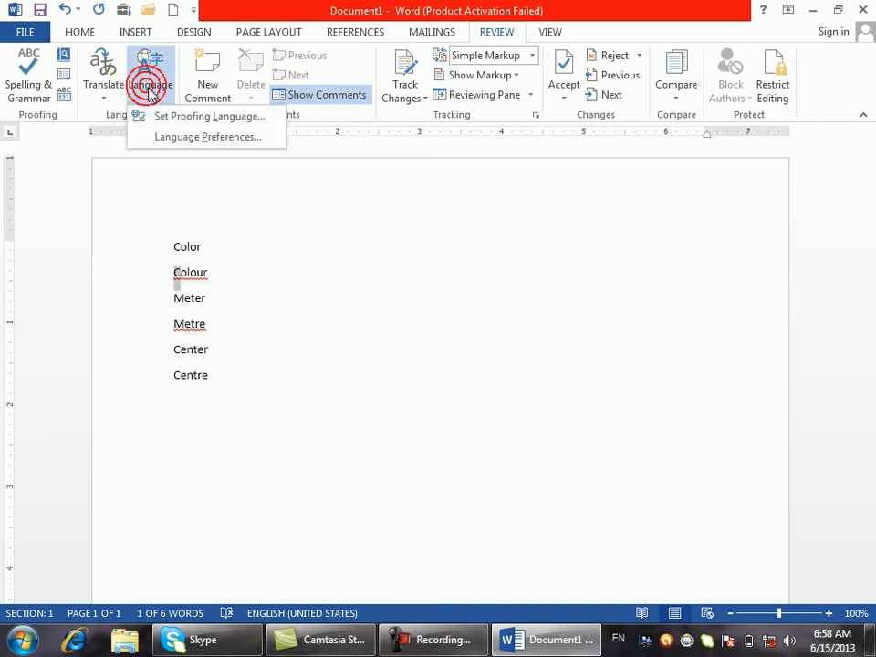
- Set the selected text's proofing language to English (United Kingdom)
click(174, 119)
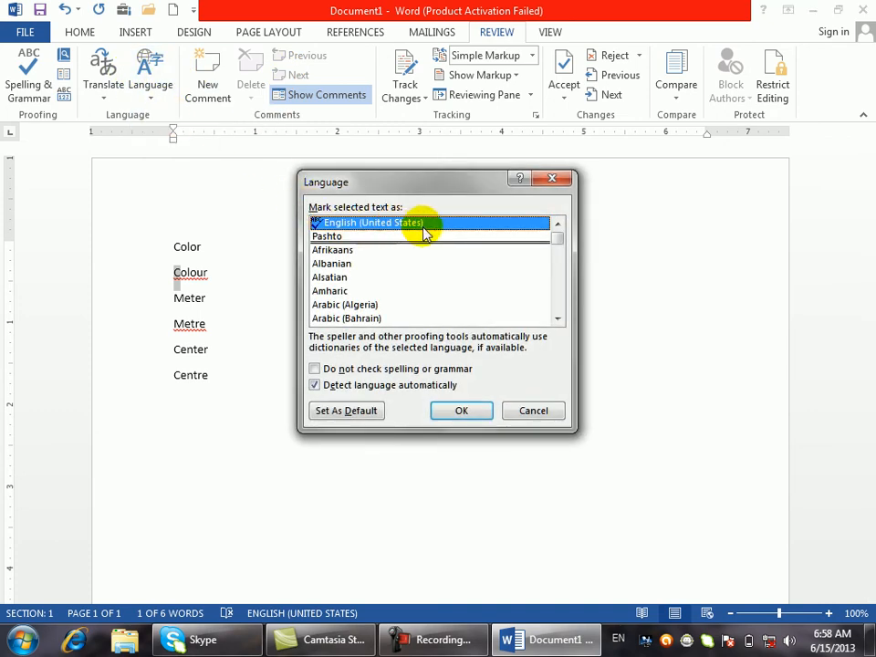
click(556, 317)
click(557, 317)
click(557, 318)
click(557, 317)
click(557, 318)
click(557, 318)
click(556, 317)
click(556, 317)
click(557, 317)
click(556, 318)
click(556, 317)
click(557, 317)
click(556, 318)
click(557, 317)
click(557, 318)
click(556, 317)
click(557, 317)
click(557, 318)
click(557, 317)
click(557, 317)
click(556, 318)
click(557, 317)
click(556, 317)
click(556, 318)
click(556, 318)
click(556, 317)
click(556, 318)
click(557, 317)
click(557, 318)
click(557, 317)
click(556, 318)
click(556, 318)
click(557, 317)
click(556, 317)
click(557, 317)
click(557, 317)
click(556, 318)
click(557, 317)
click(557, 317)
click(557, 317)
click(556, 318)
click(556, 317)
click(557, 318)
click(557, 317)
click(556, 317)
click(557, 317)
click(557, 317)
click(556, 317)
click(557, 318)
click(556, 318)
click(557, 317)
click(556, 317)
click(556, 317)
click(557, 318)
click(557, 317)
click(557, 317)
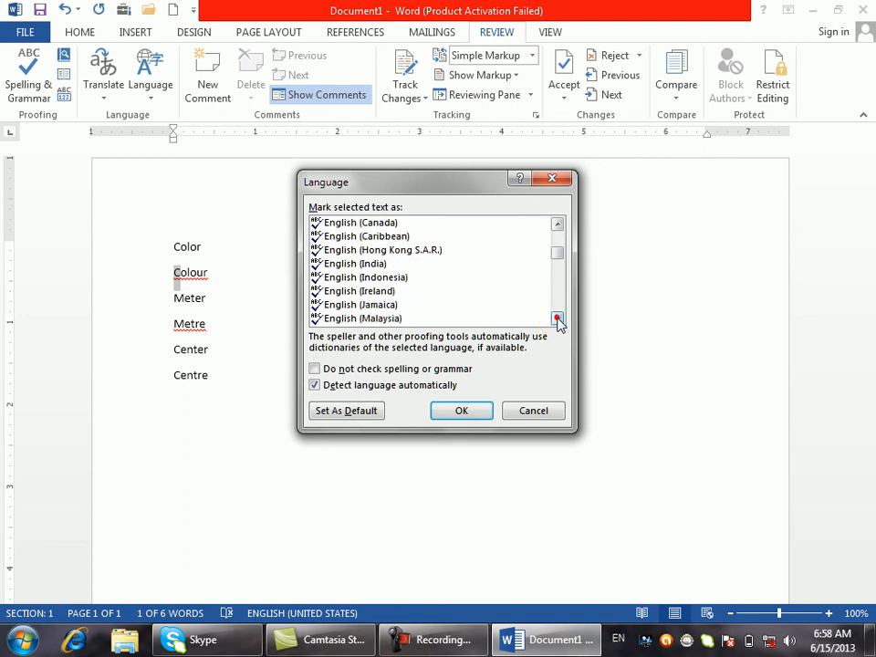
click(557, 318)
click(557, 318)
click(556, 317)
click(557, 318)
click(556, 318)
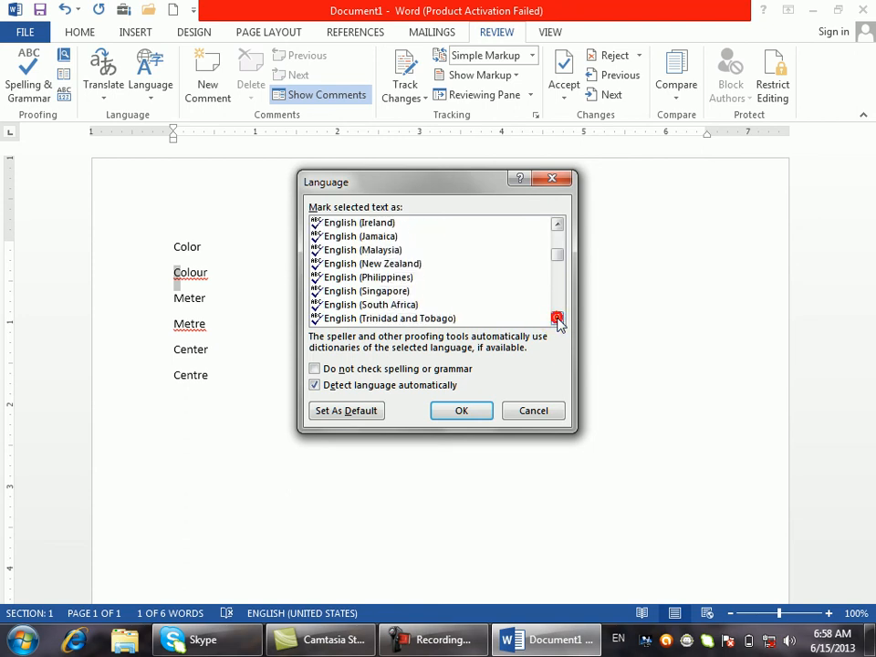
click(556, 317)
click(556, 318)
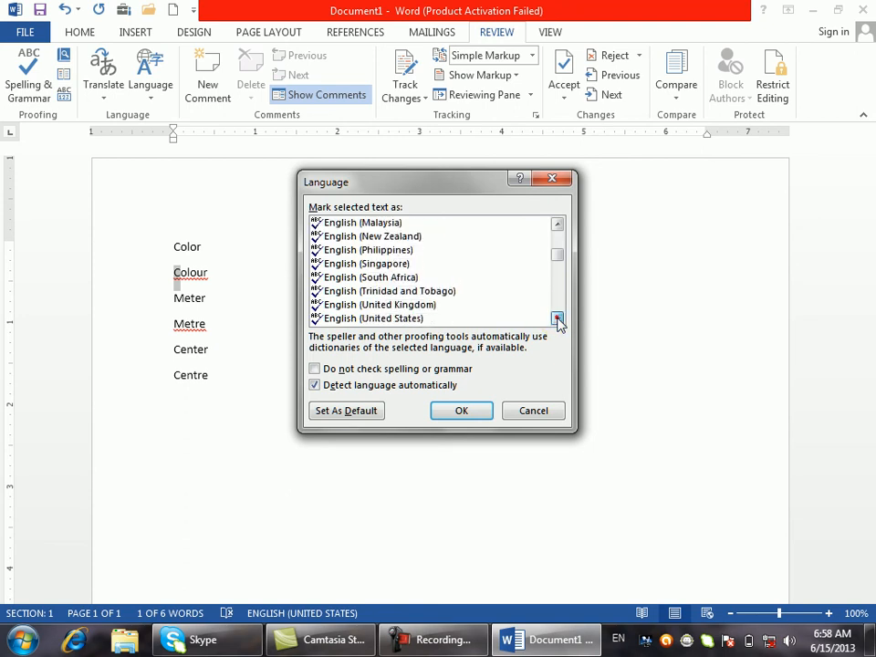
click(390, 305)
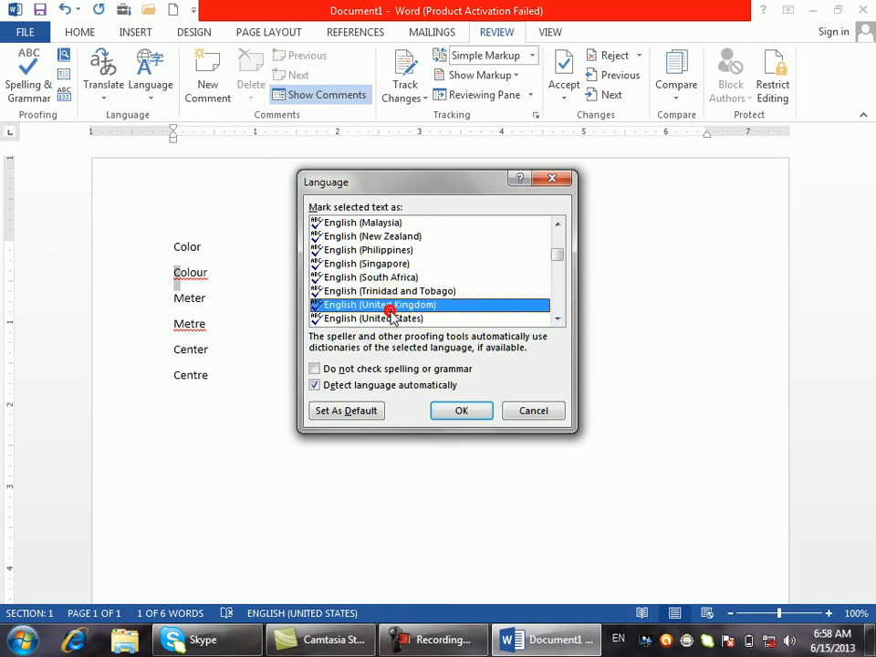
click(556, 319)
click(556, 319)
click(557, 319)
click(556, 319)
click(557, 319)
click(557, 320)
click(557, 319)
click(557, 319)
click(557, 319)
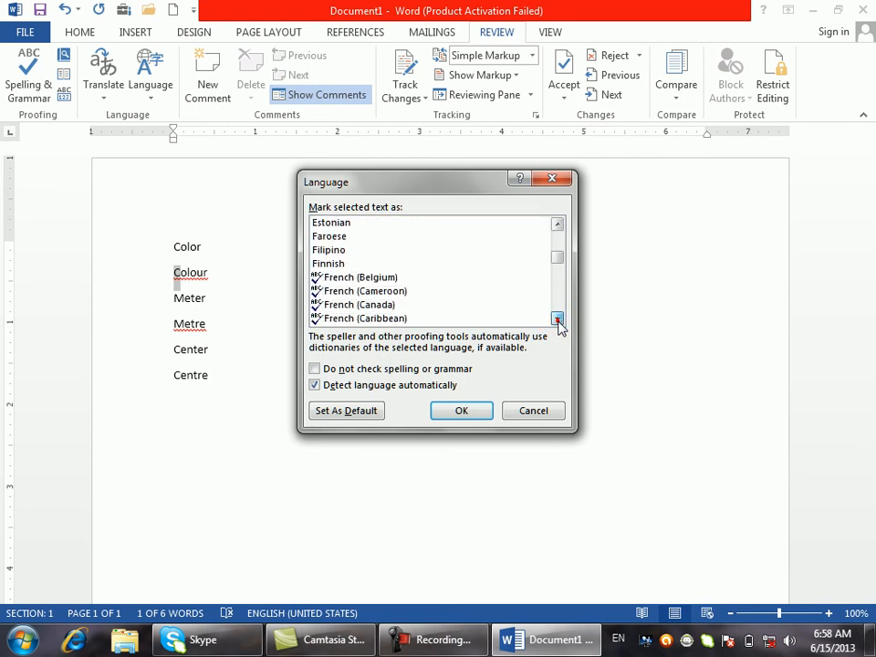
click(556, 225)
click(555, 225)
click(555, 225)
click(555, 225)
click(556, 224)
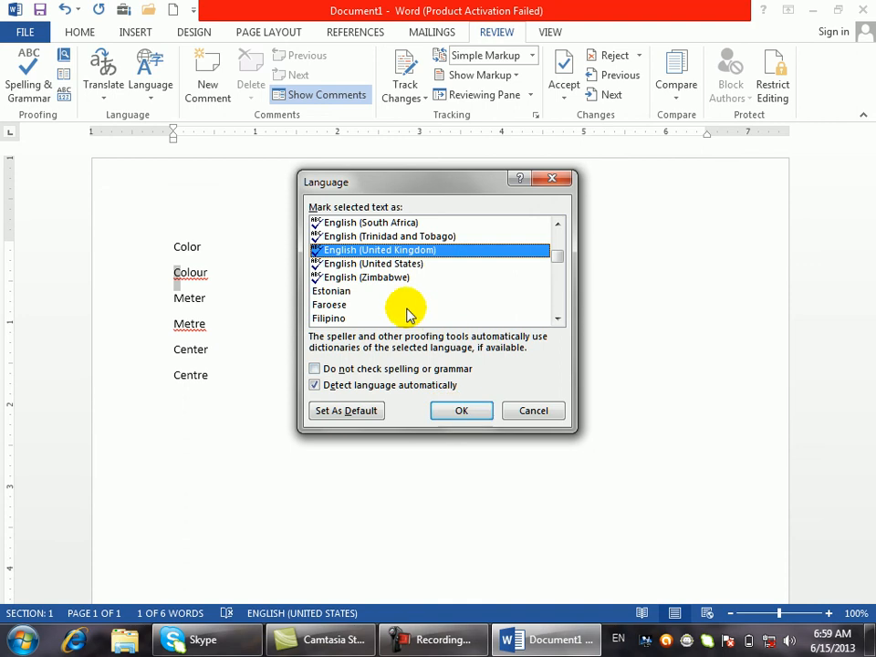
click(461, 408)
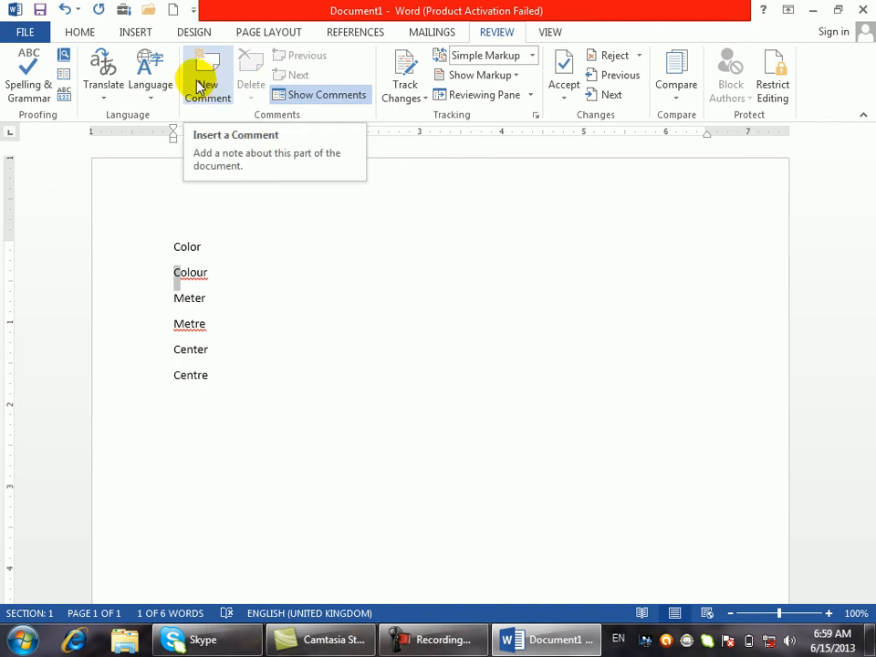
- Make English (United Kingdom) the default proofing language, confirming the change
click(151, 87)
click(210, 117)
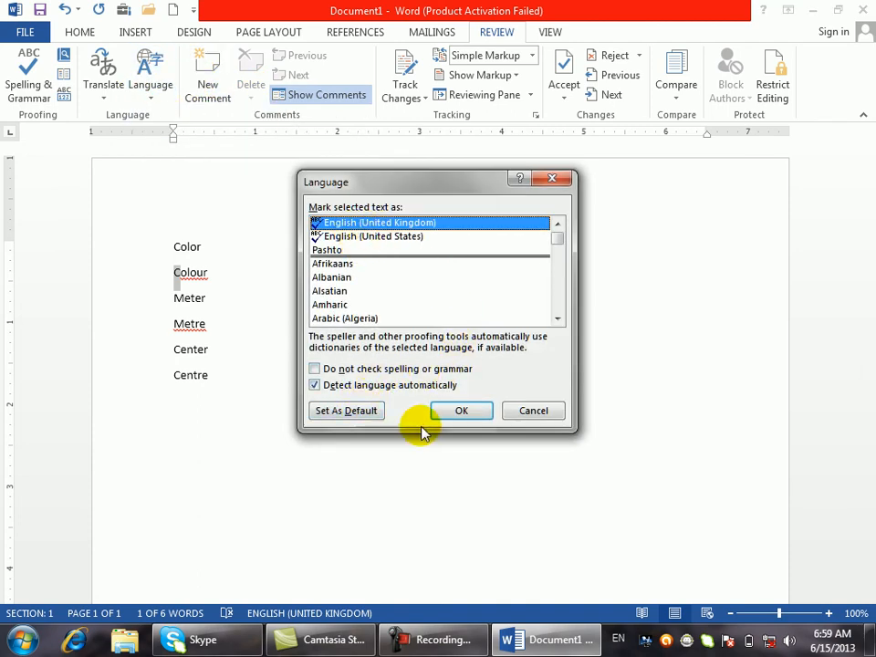
click(356, 412)
click(407, 368)
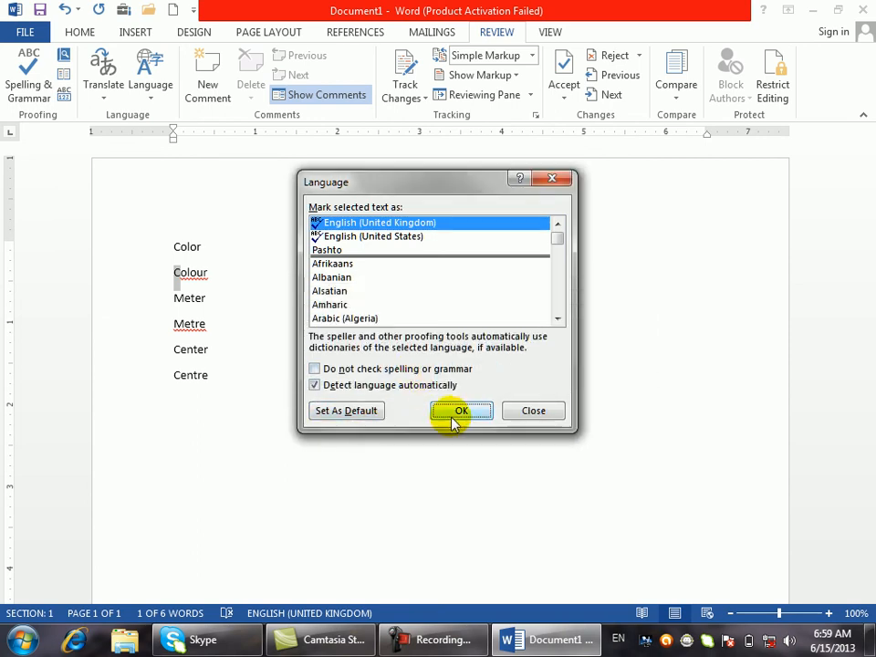
click(456, 412)
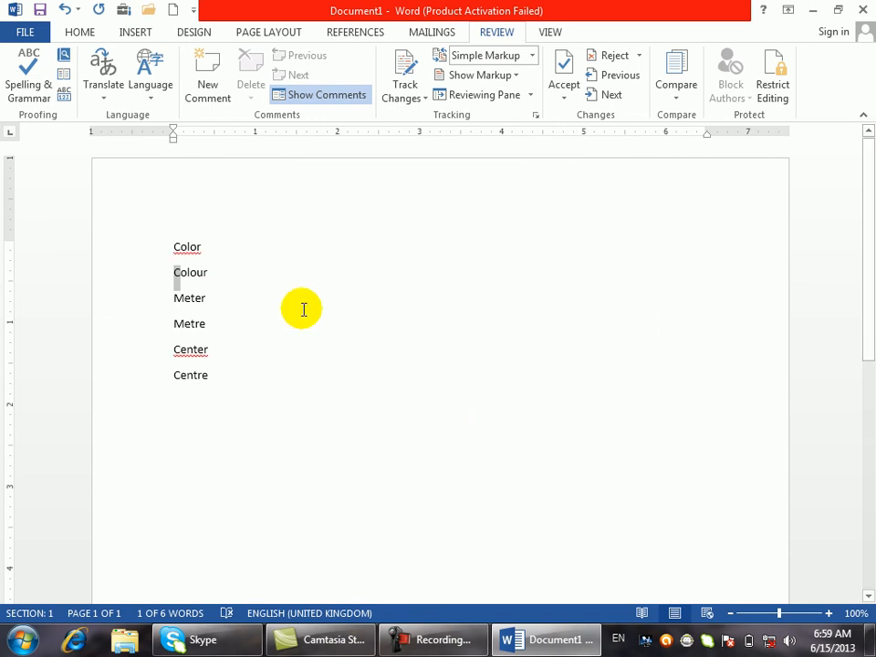
double_click(188, 272)
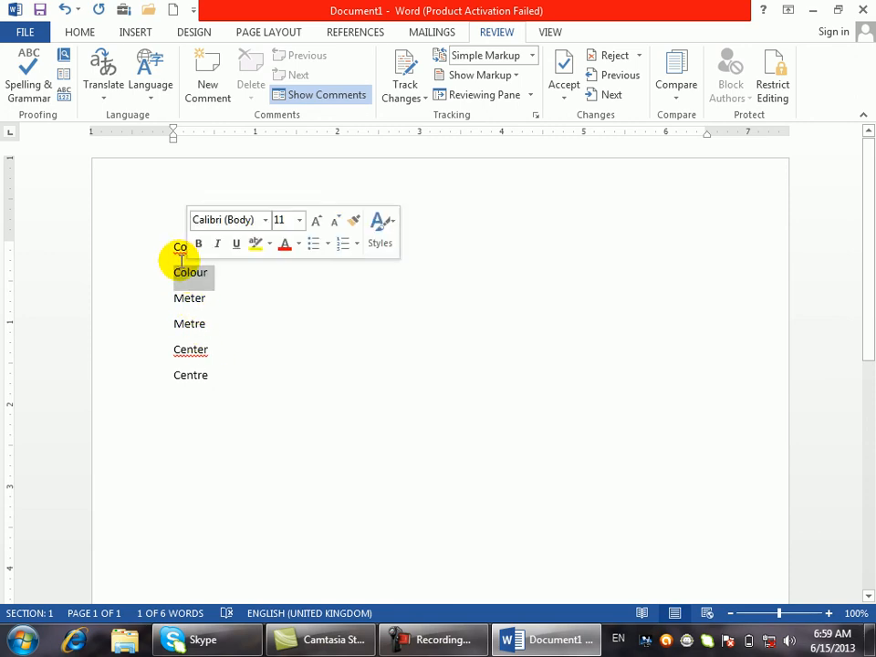
click(175, 246)
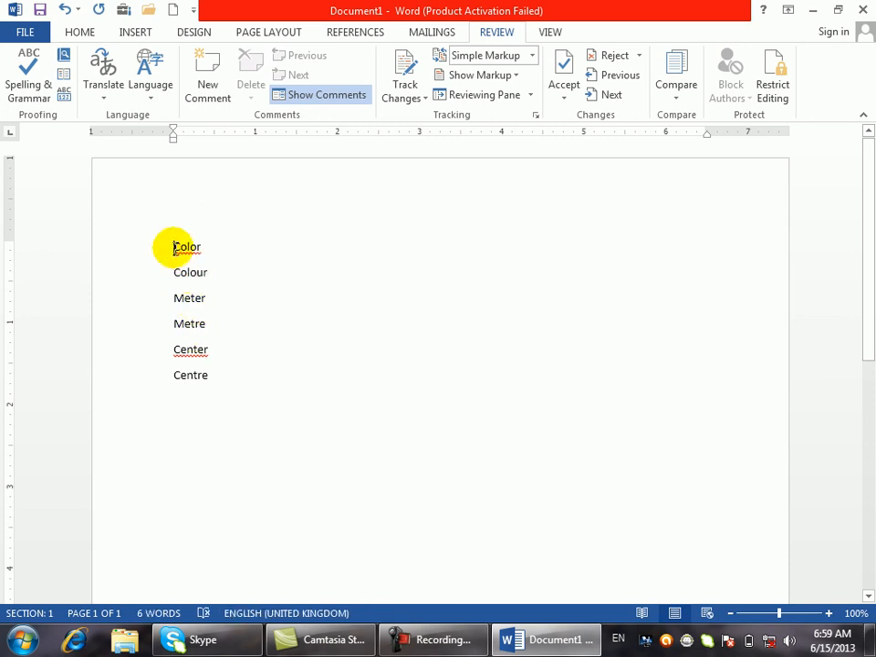
double_click(184, 247)
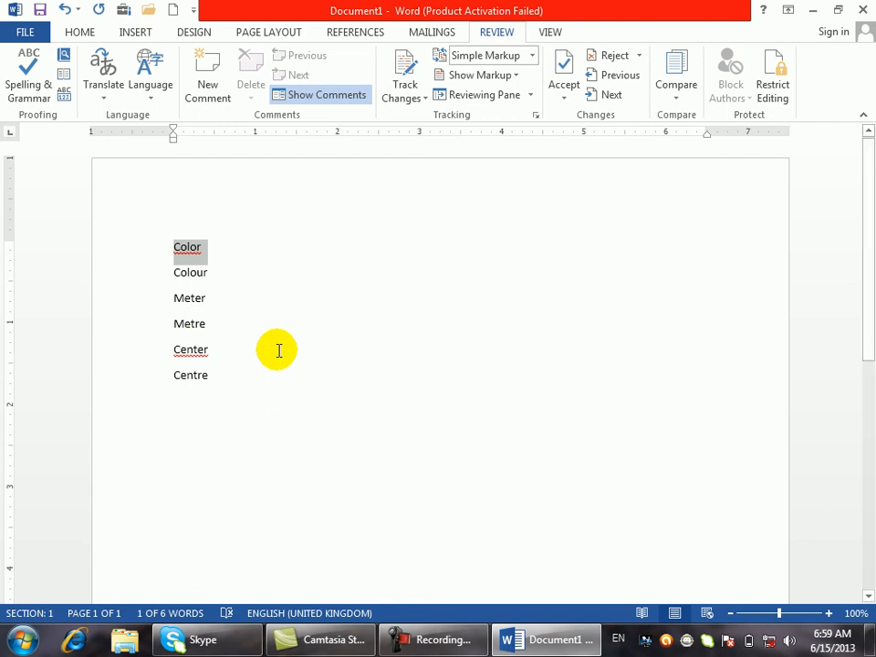
click(146, 99)
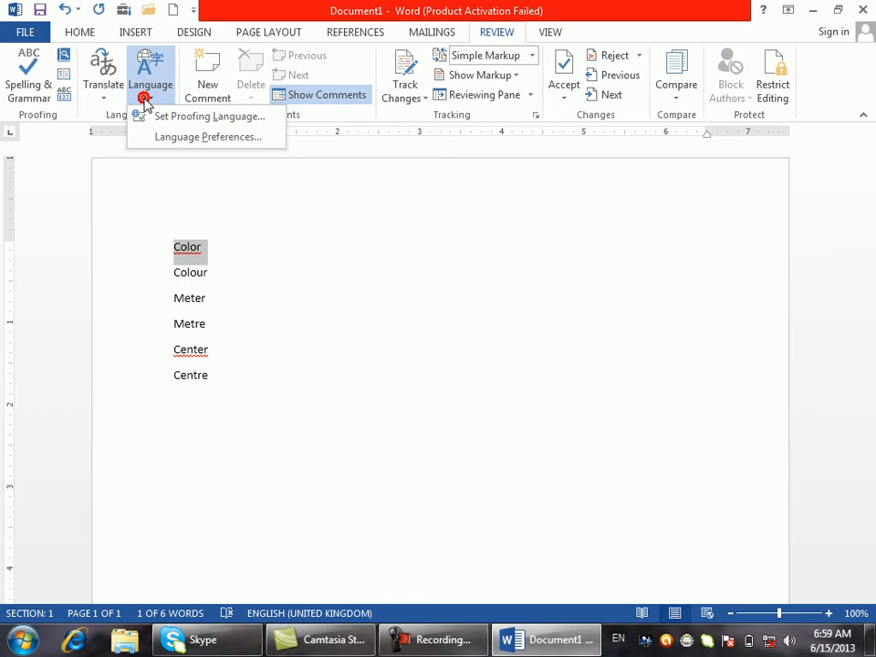
click(194, 138)
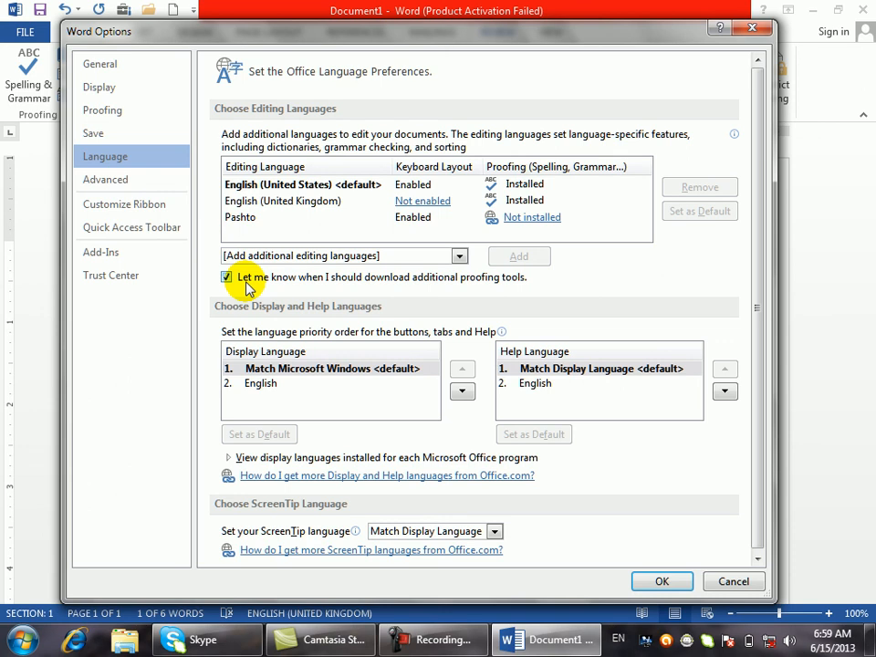
click(99, 87)
click(98, 64)
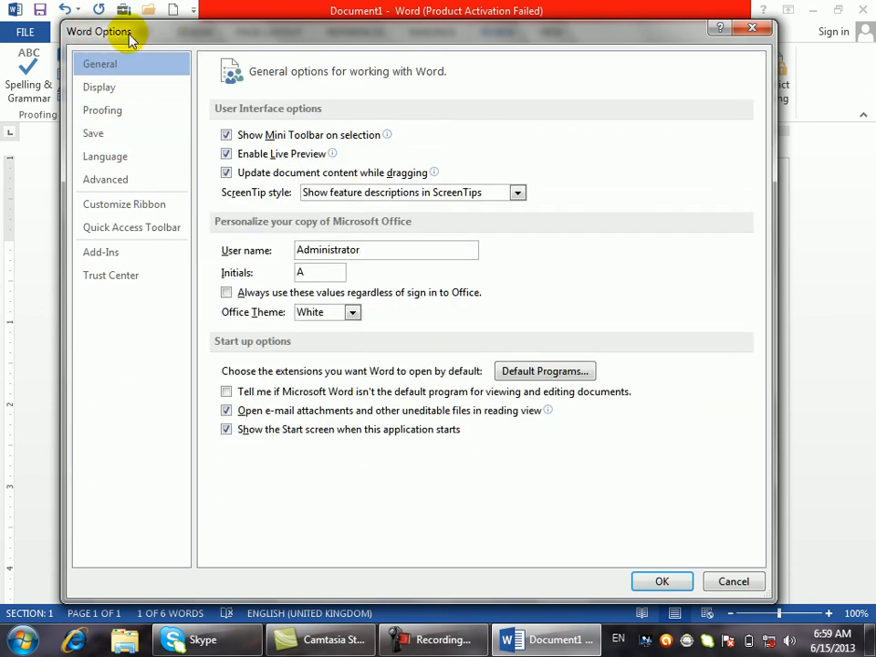
click(754, 29)
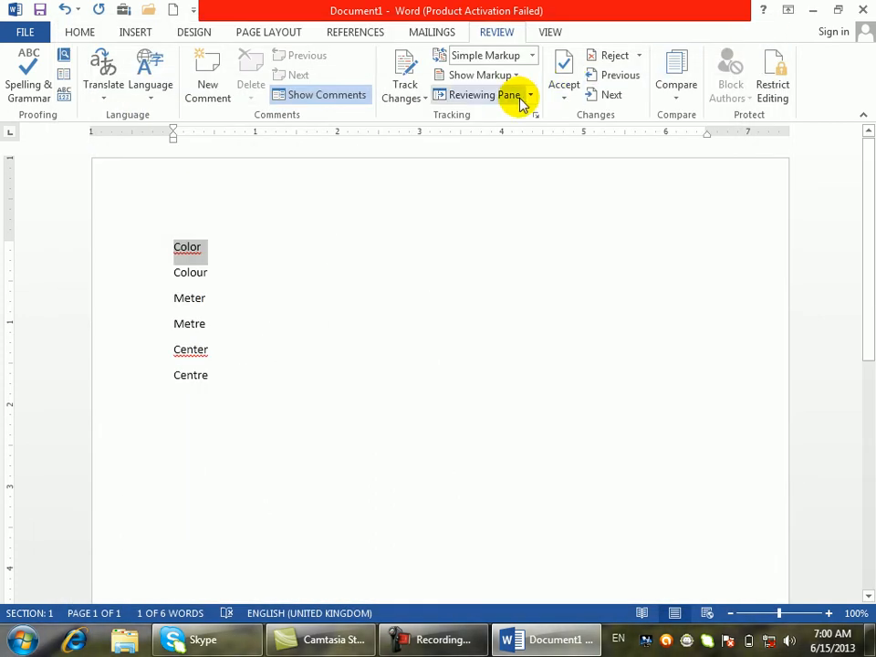